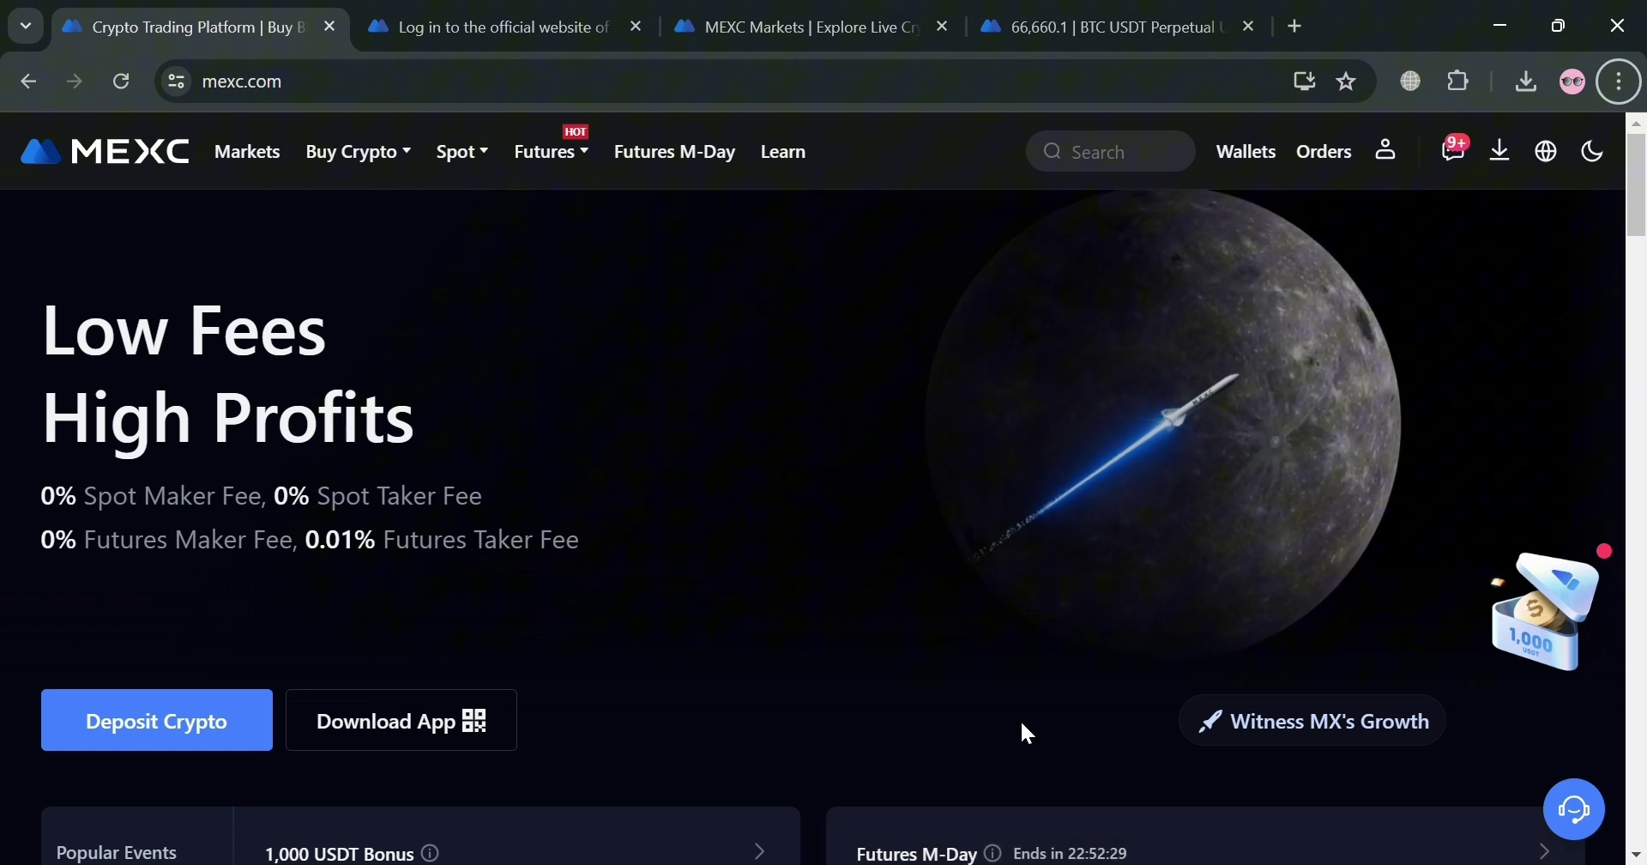
# Scroll through the MEXC homepage, then switch to the MEXC Markets browser tab
pyautogui.scroll(-1, 944, 787)
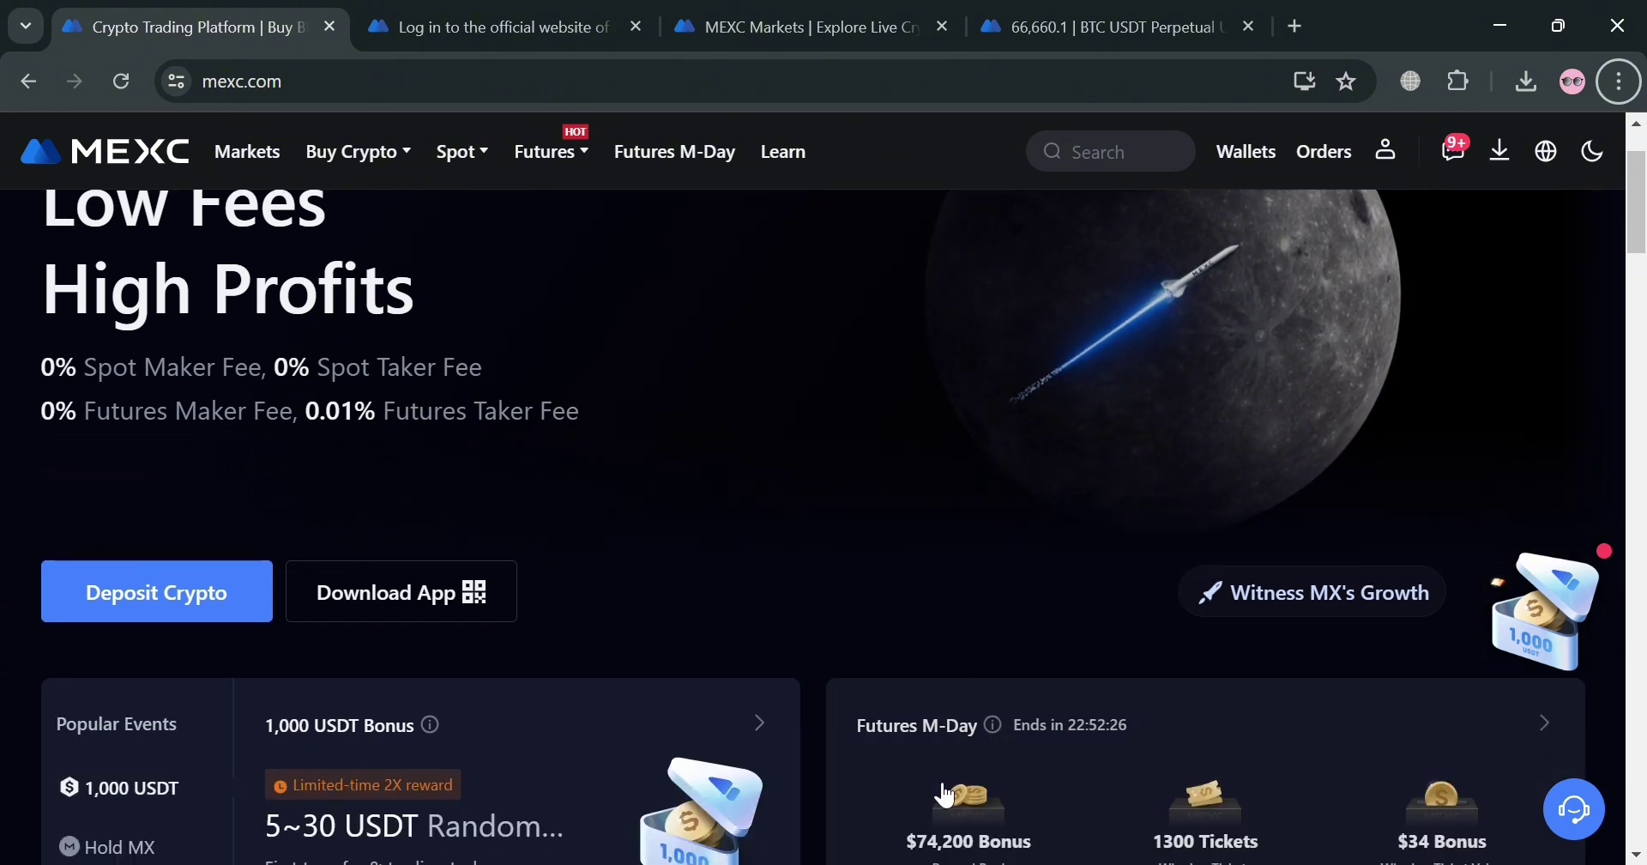
pyautogui.scroll(1, 910, 796)
pyautogui.scroll(-1, 880, 783)
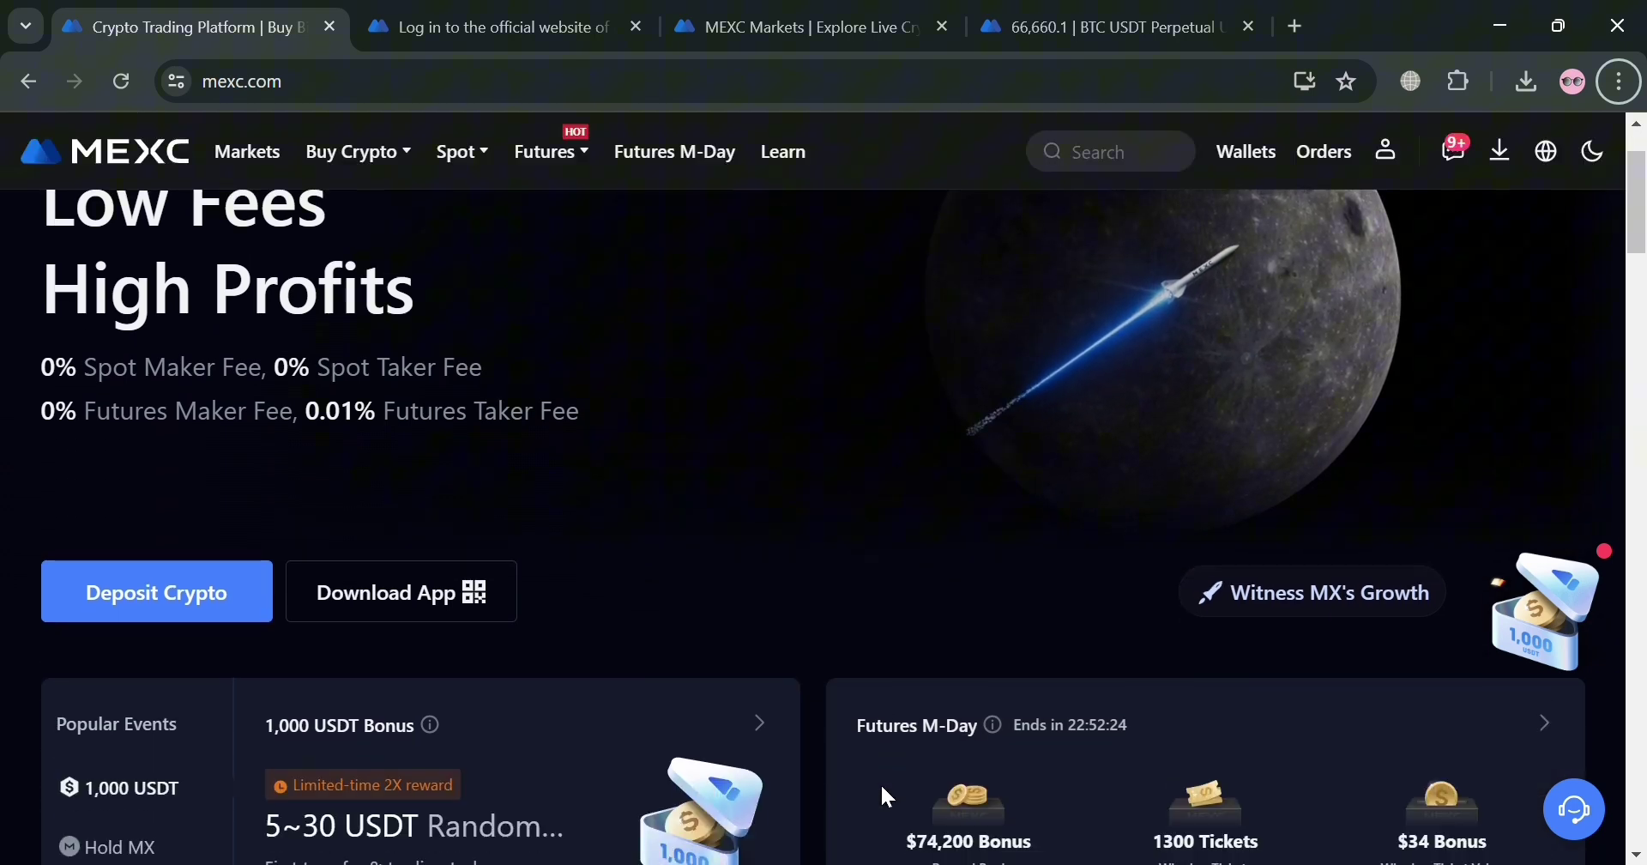
pyautogui.scroll(1, 880, 781)
pyautogui.scroll(-3, 880, 783)
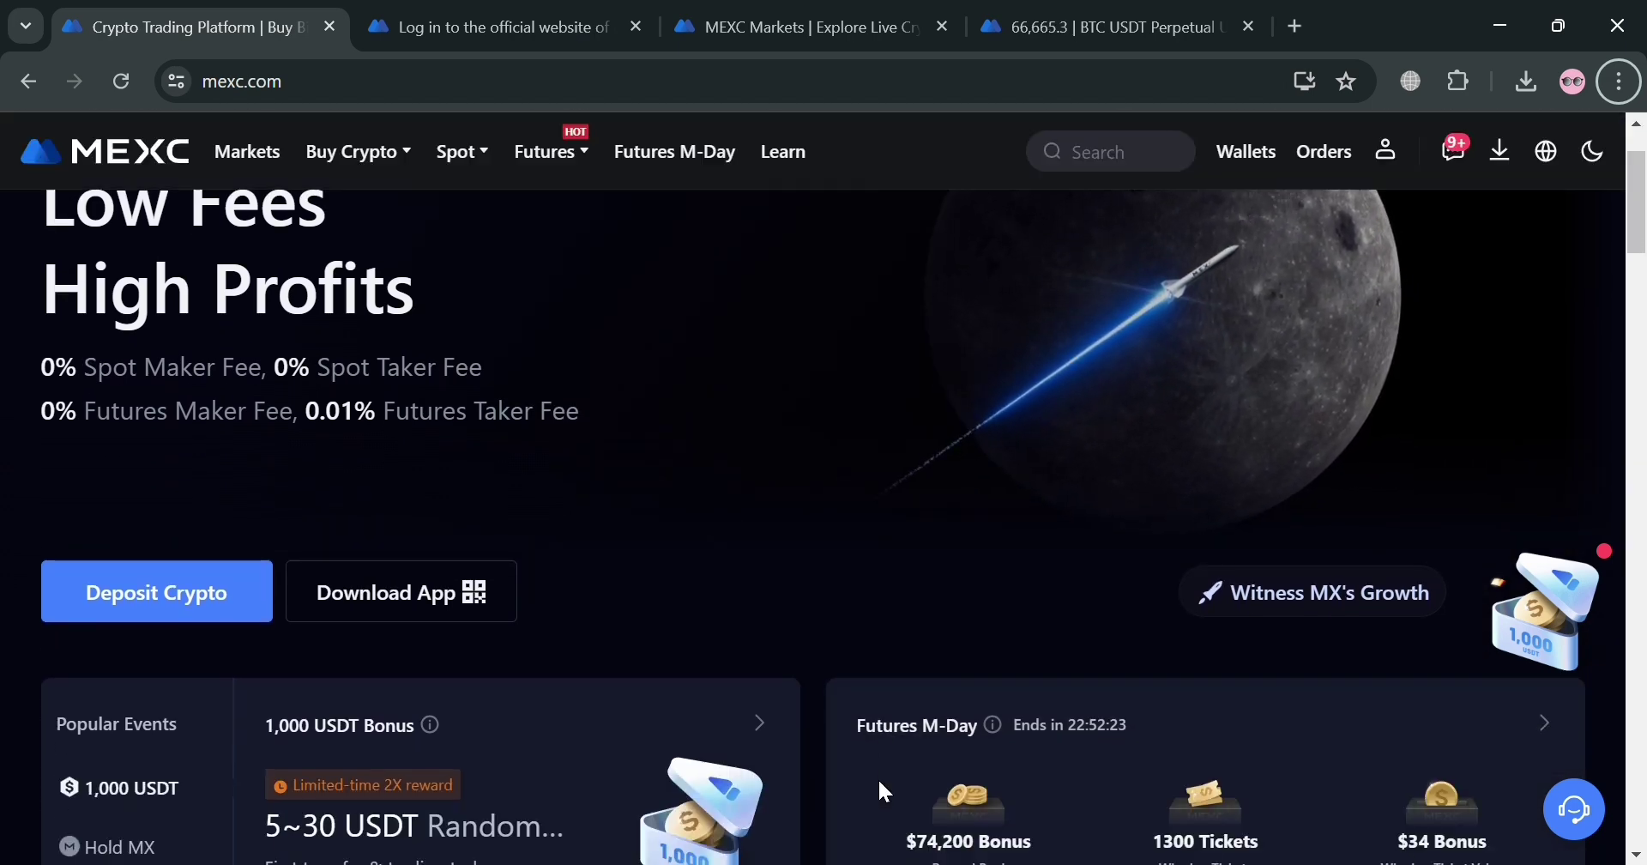
pyautogui.scroll(-7, 887, 790)
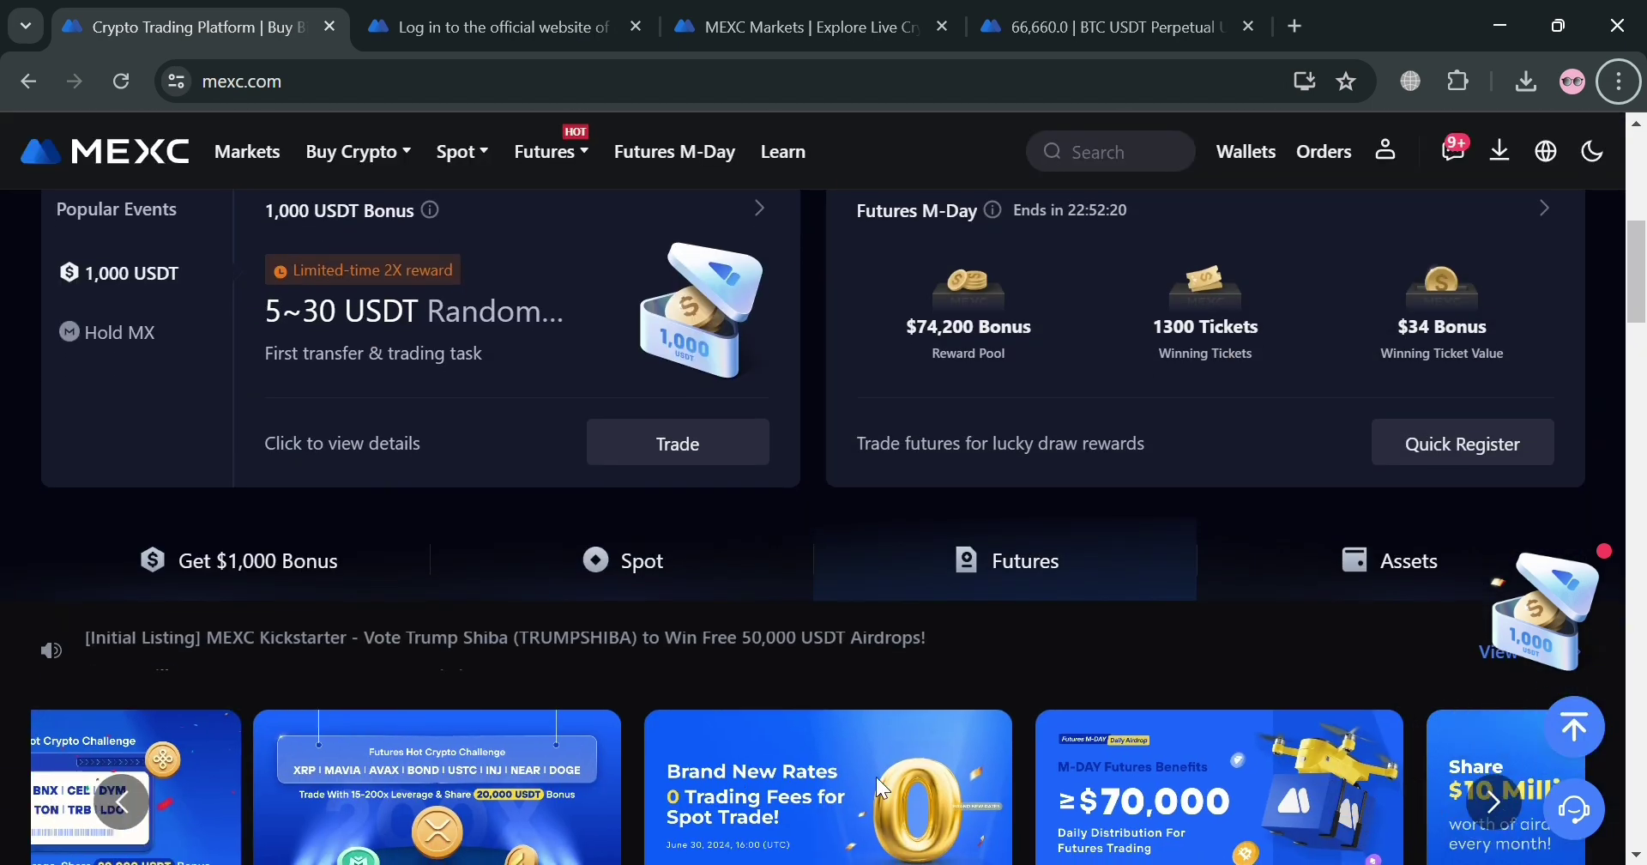
pyautogui.scroll(-9, 879, 782)
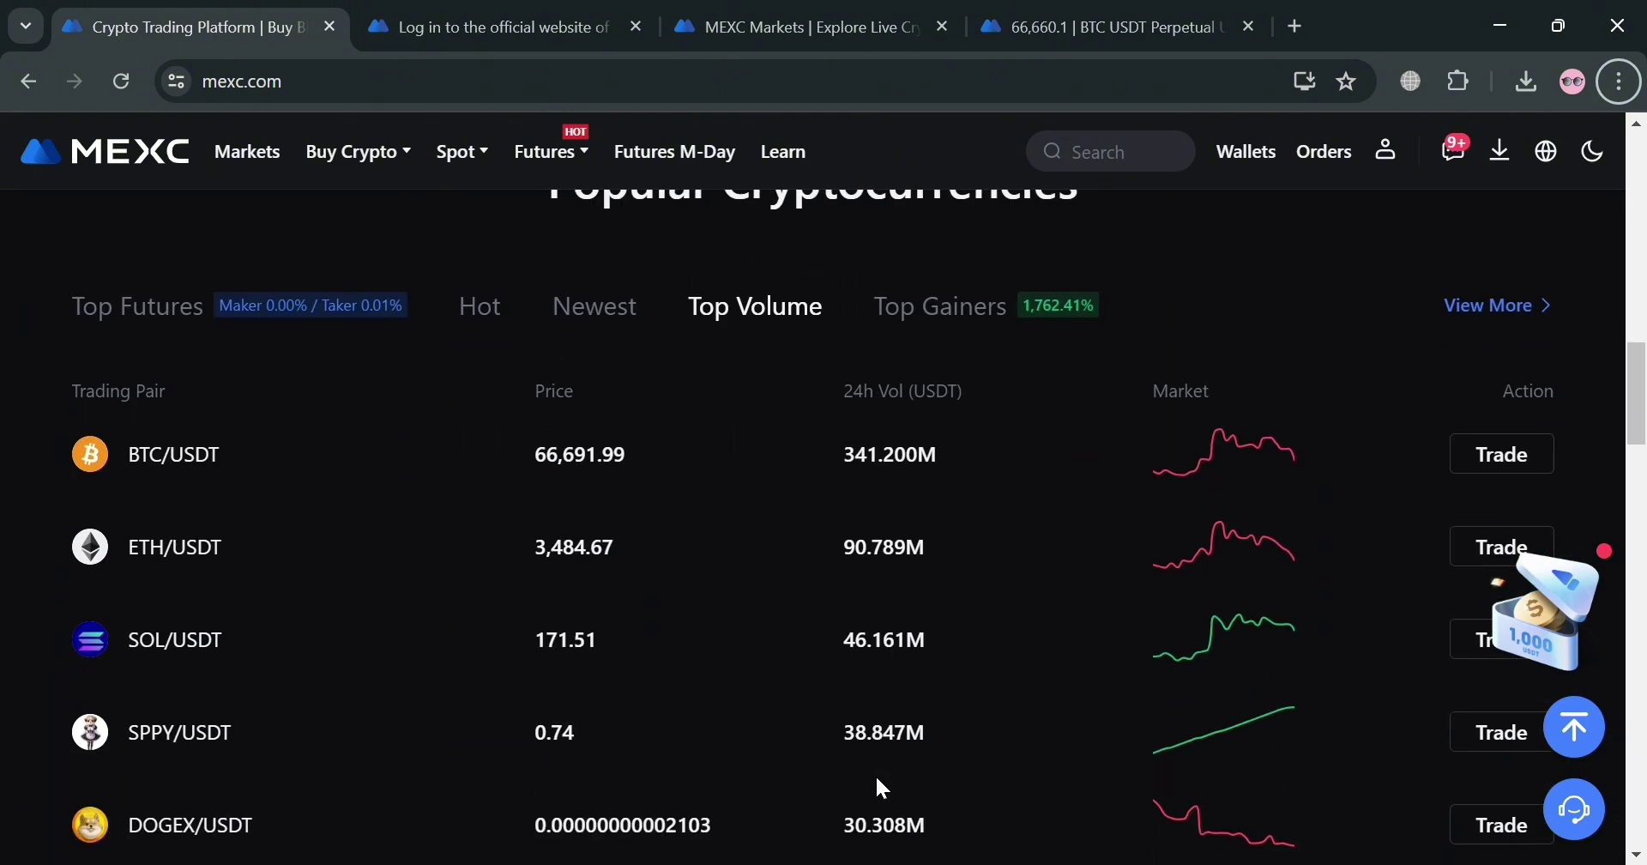
pyautogui.scroll(-10, 882, 785)
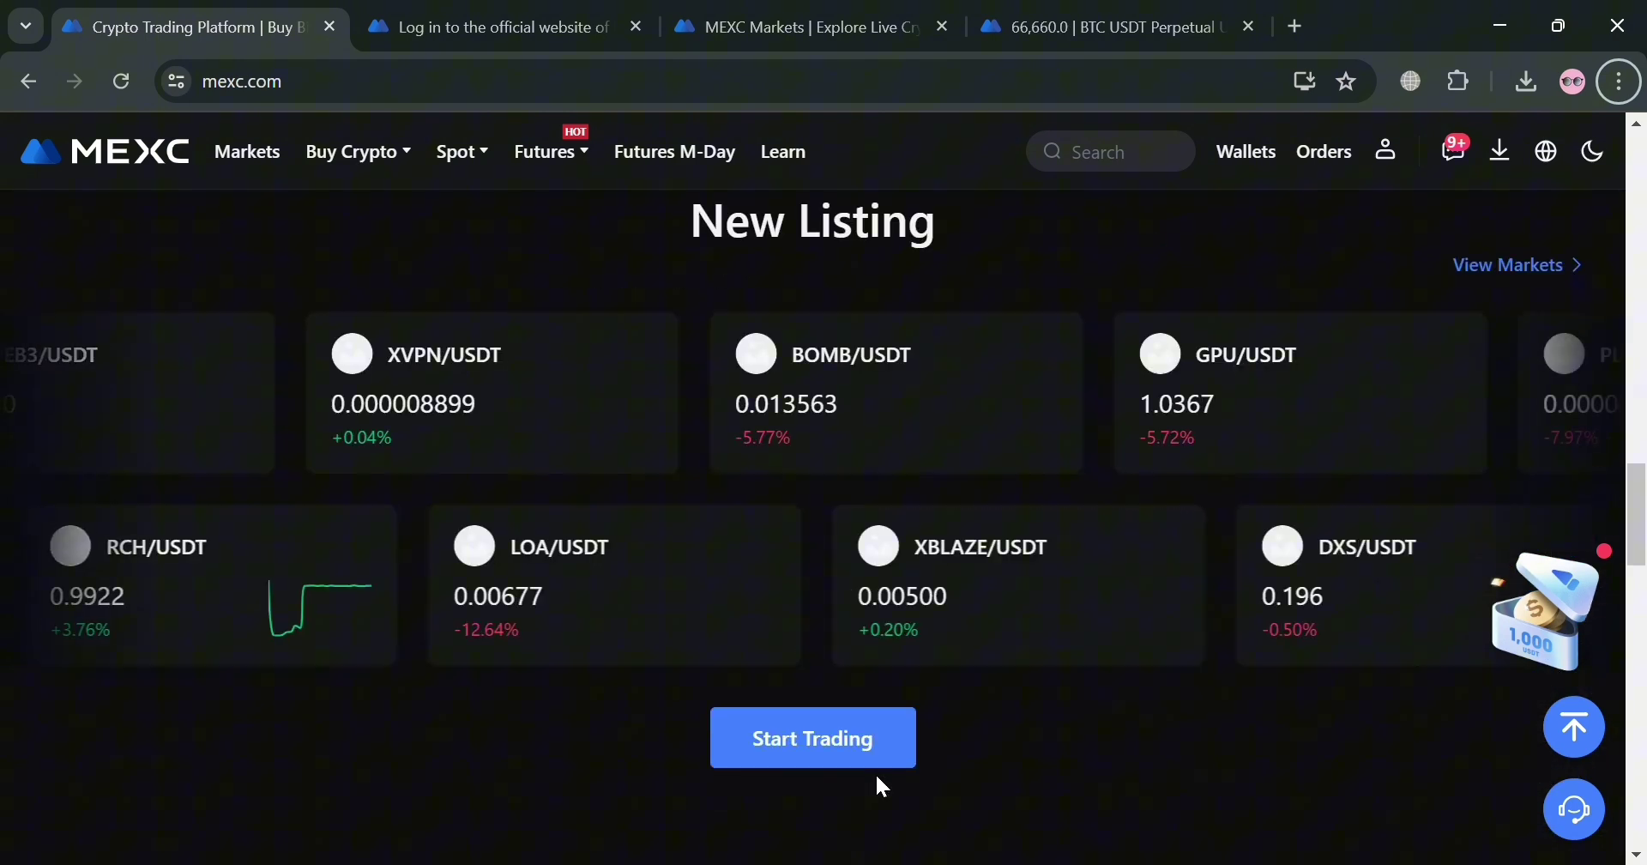
pyautogui.scroll(-9, 877, 785)
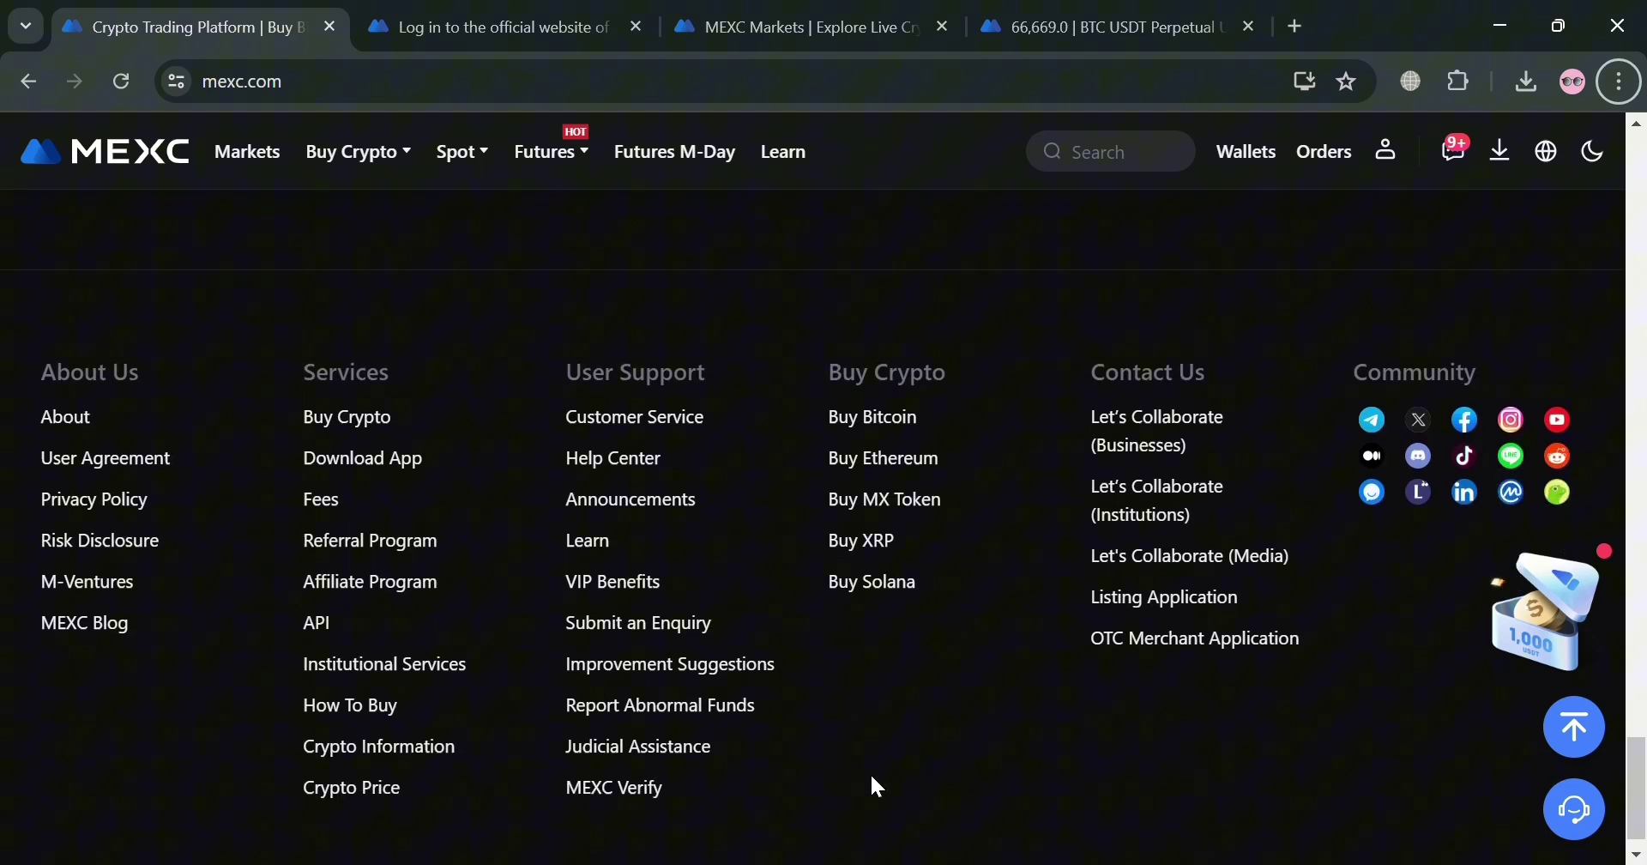
pyautogui.scroll(8, 877, 786)
pyautogui.scroll(6, 868, 779)
pyautogui.scroll(8, 868, 779)
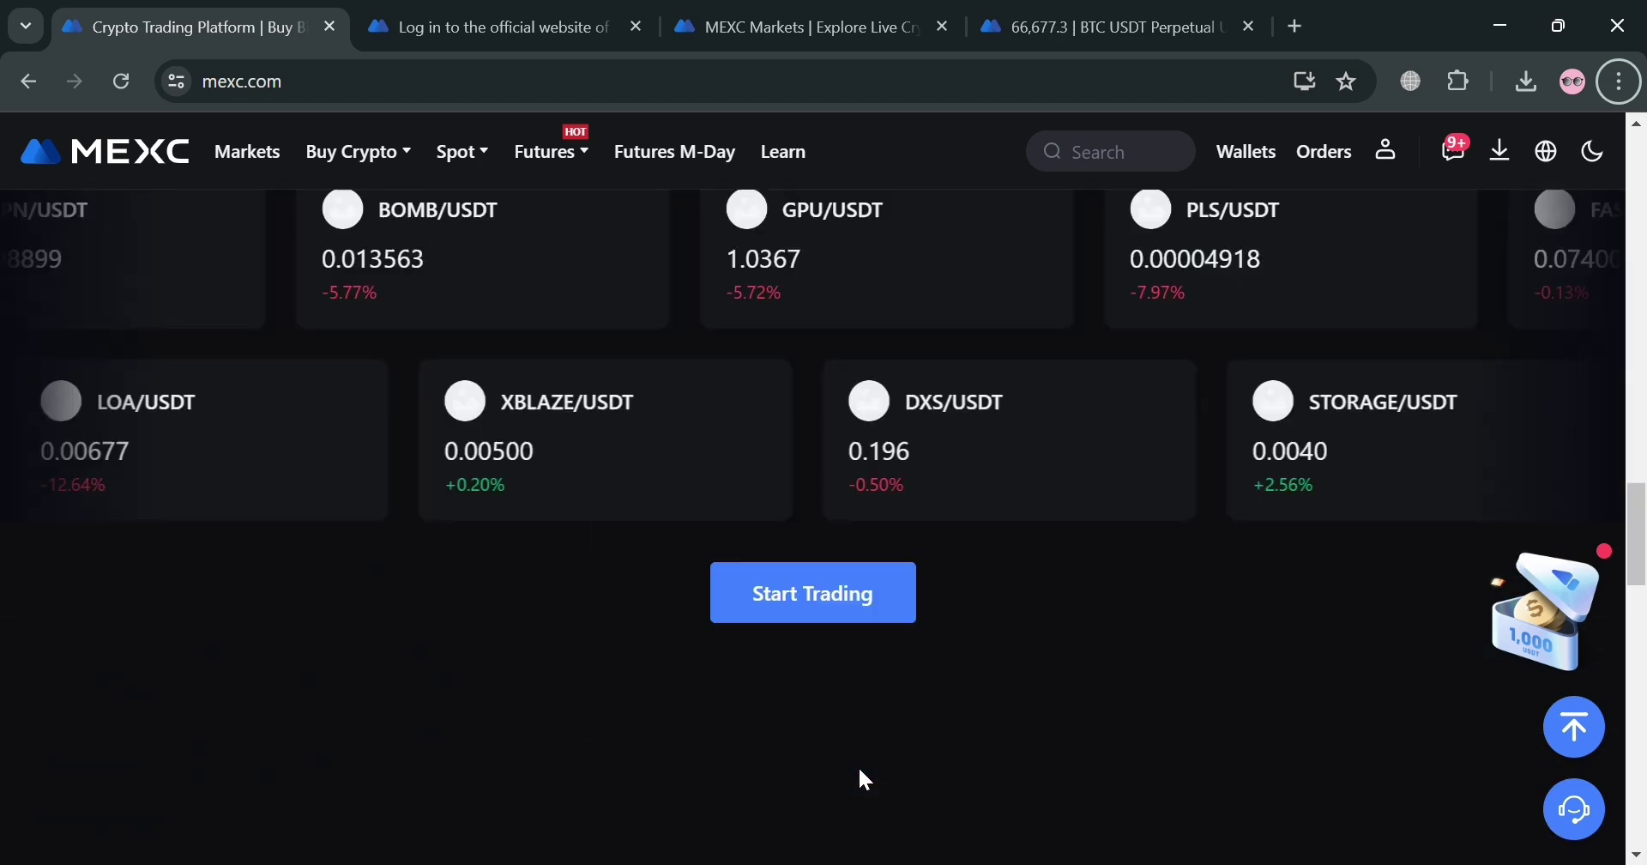
pyautogui.scroll(12, 870, 778)
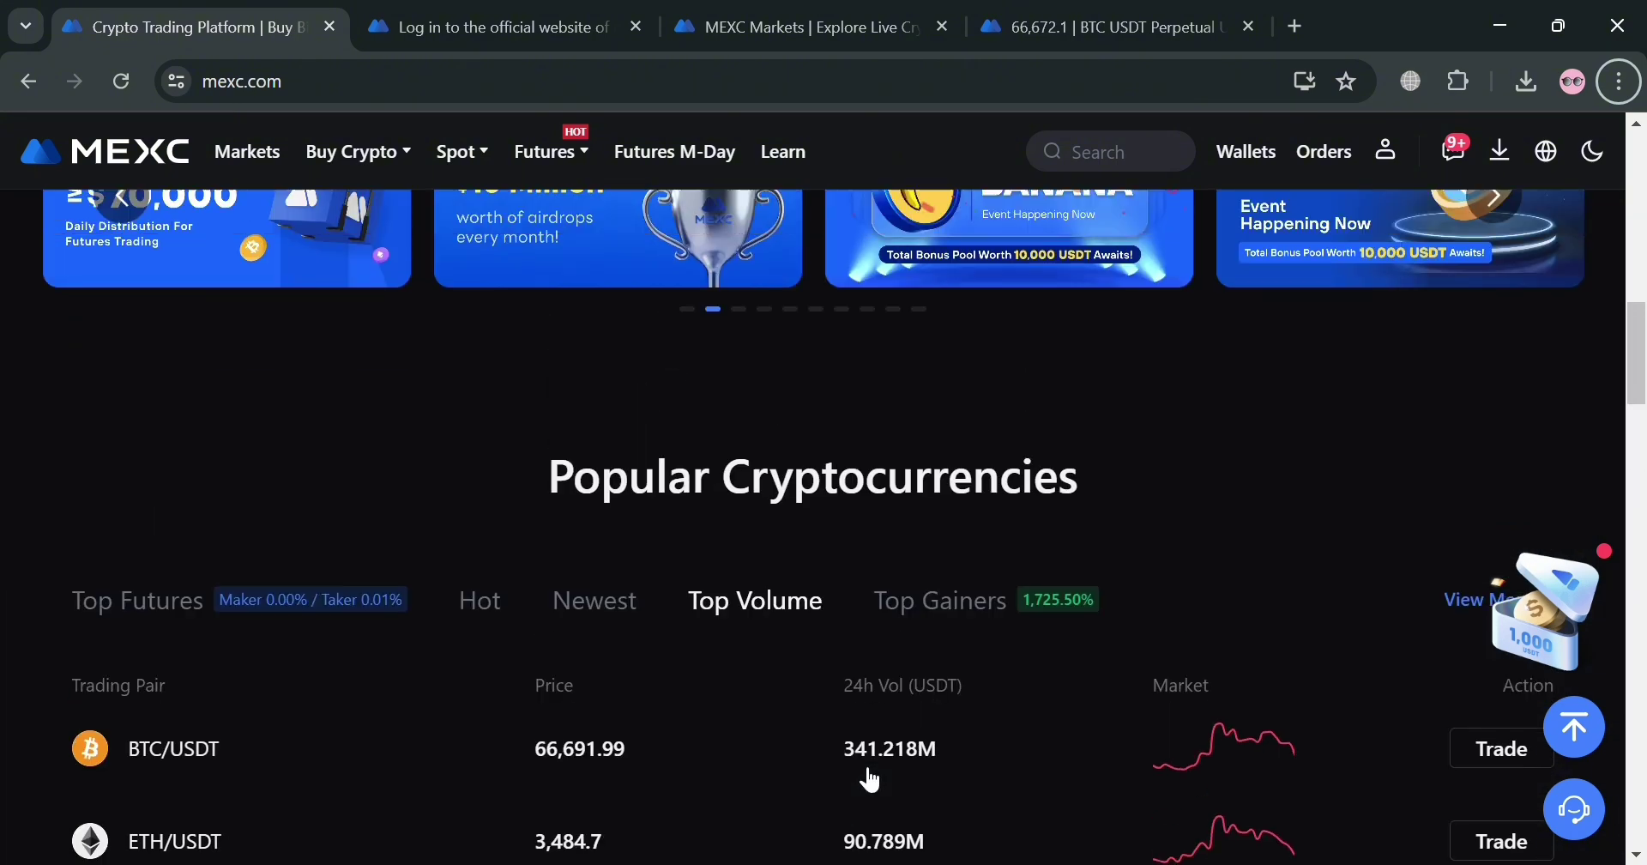
pyautogui.scroll(6, 870, 779)
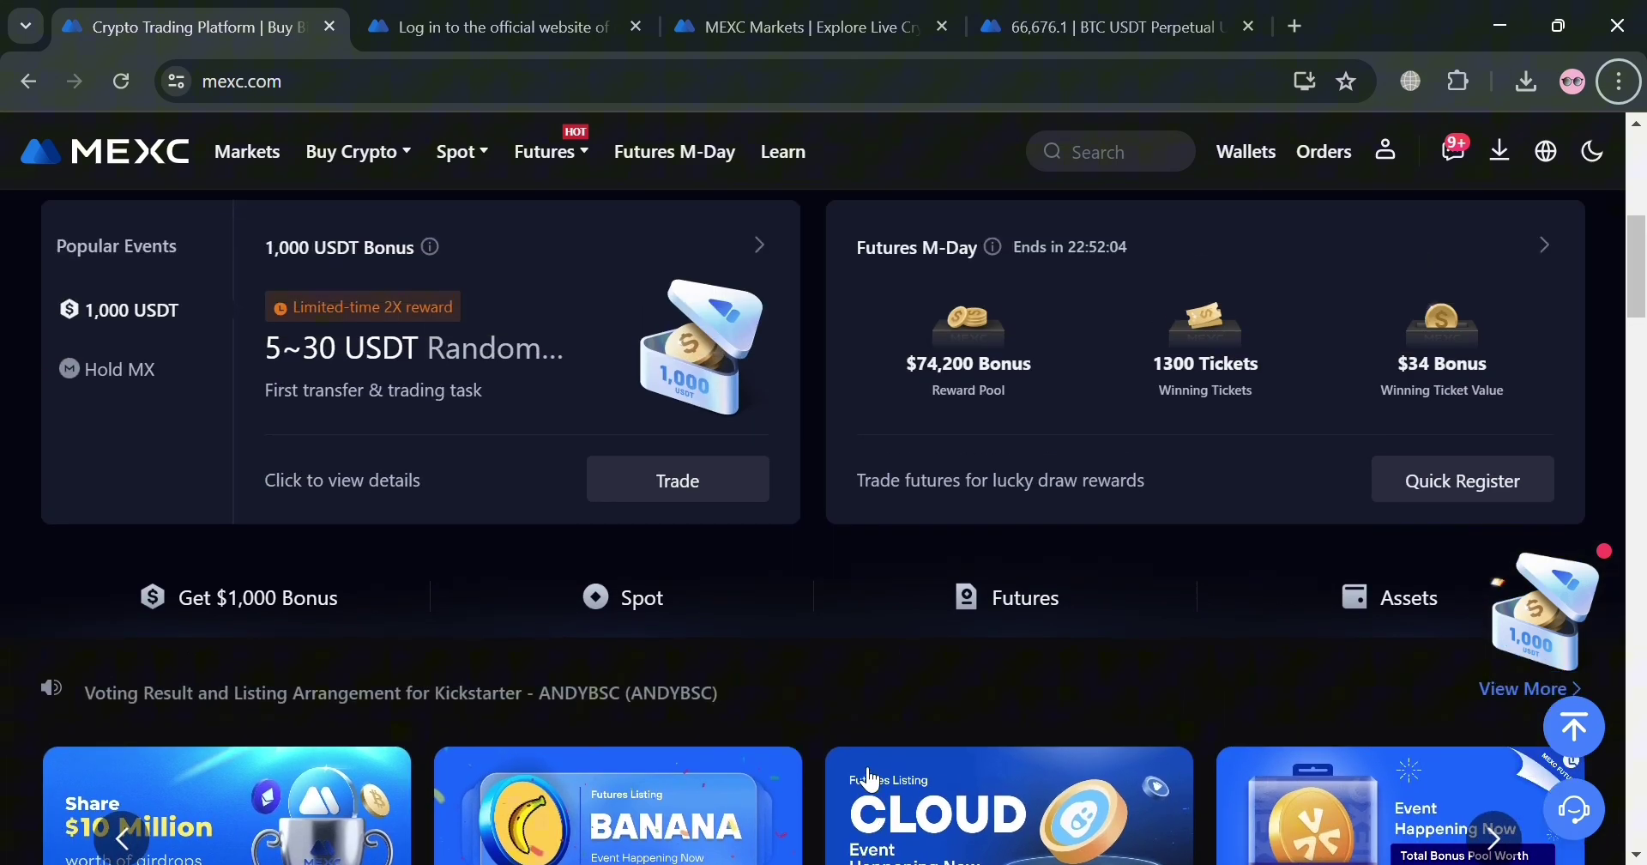
pyautogui.scroll(-1, 868, 780)
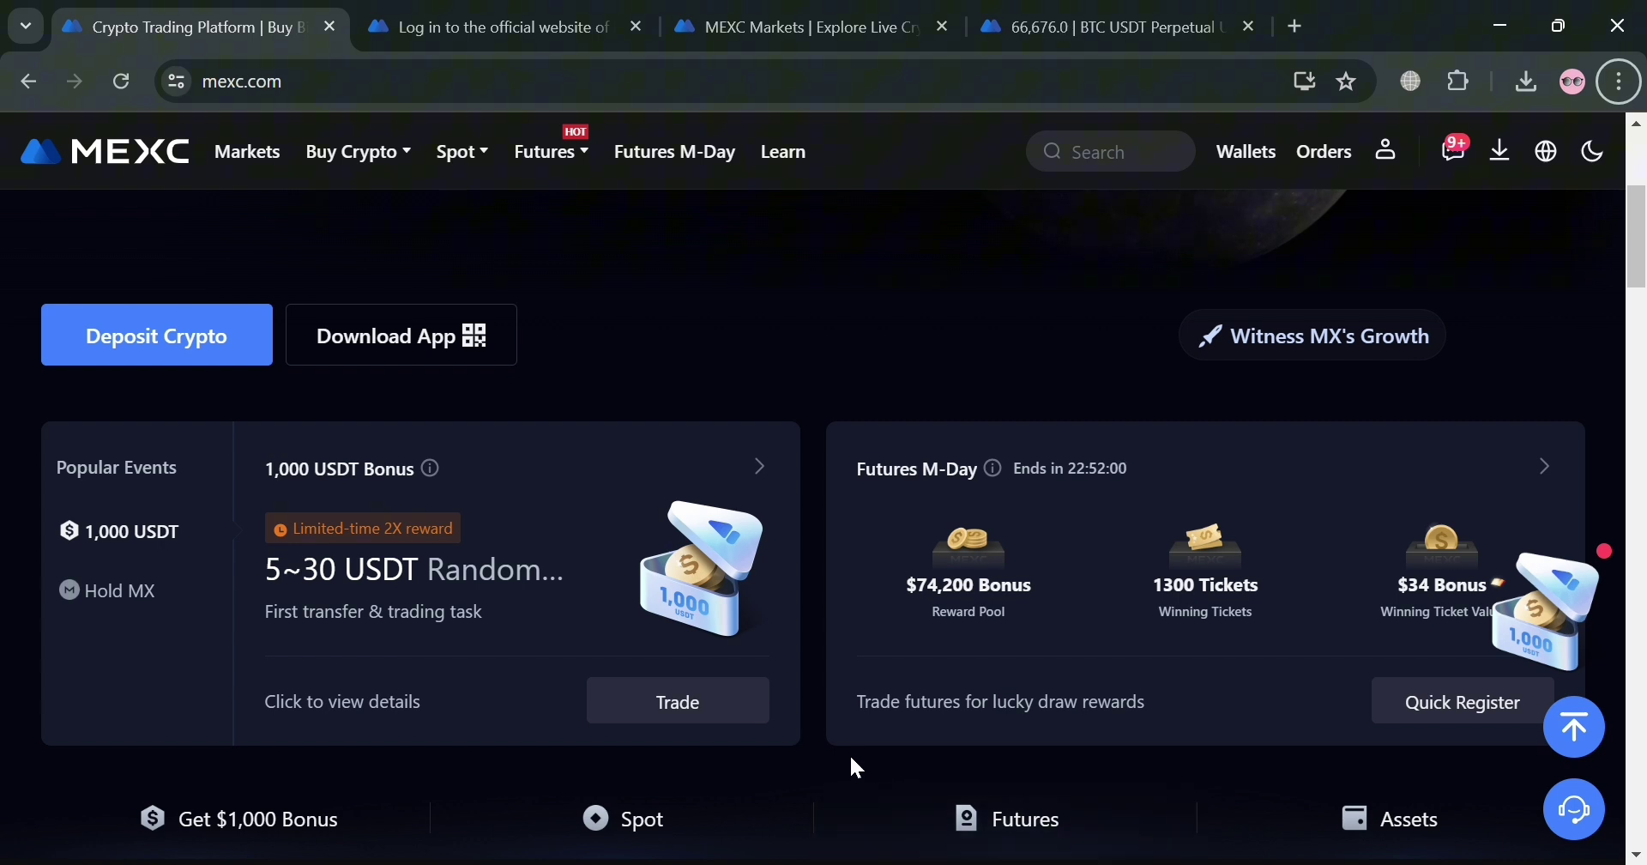
pyautogui.scroll(2, 851, 757)
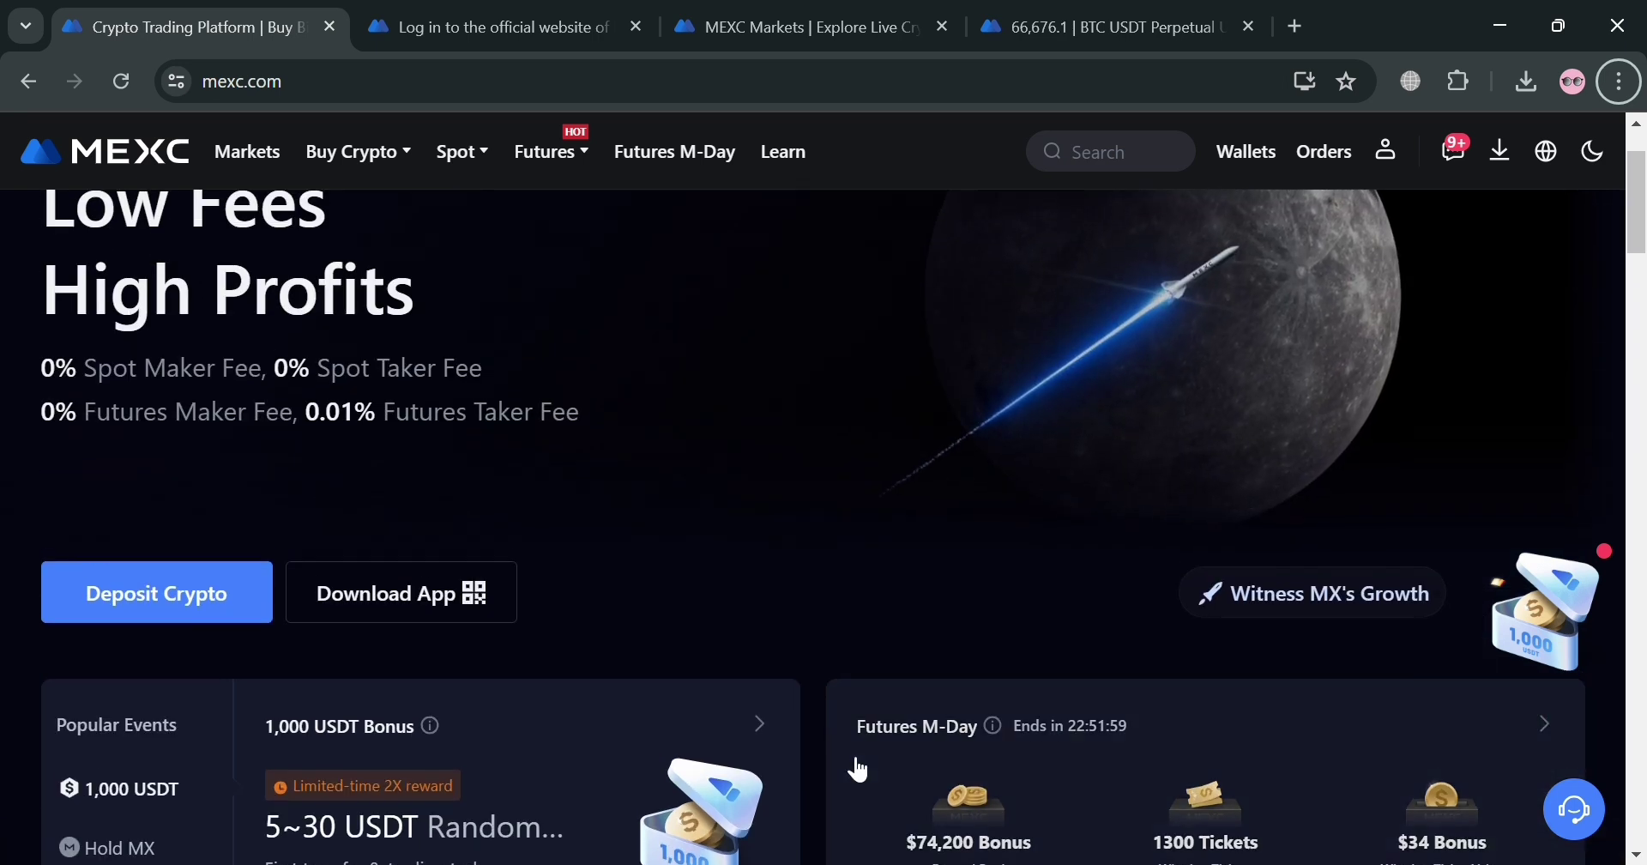
pyautogui.scroll(1, 862, 770)
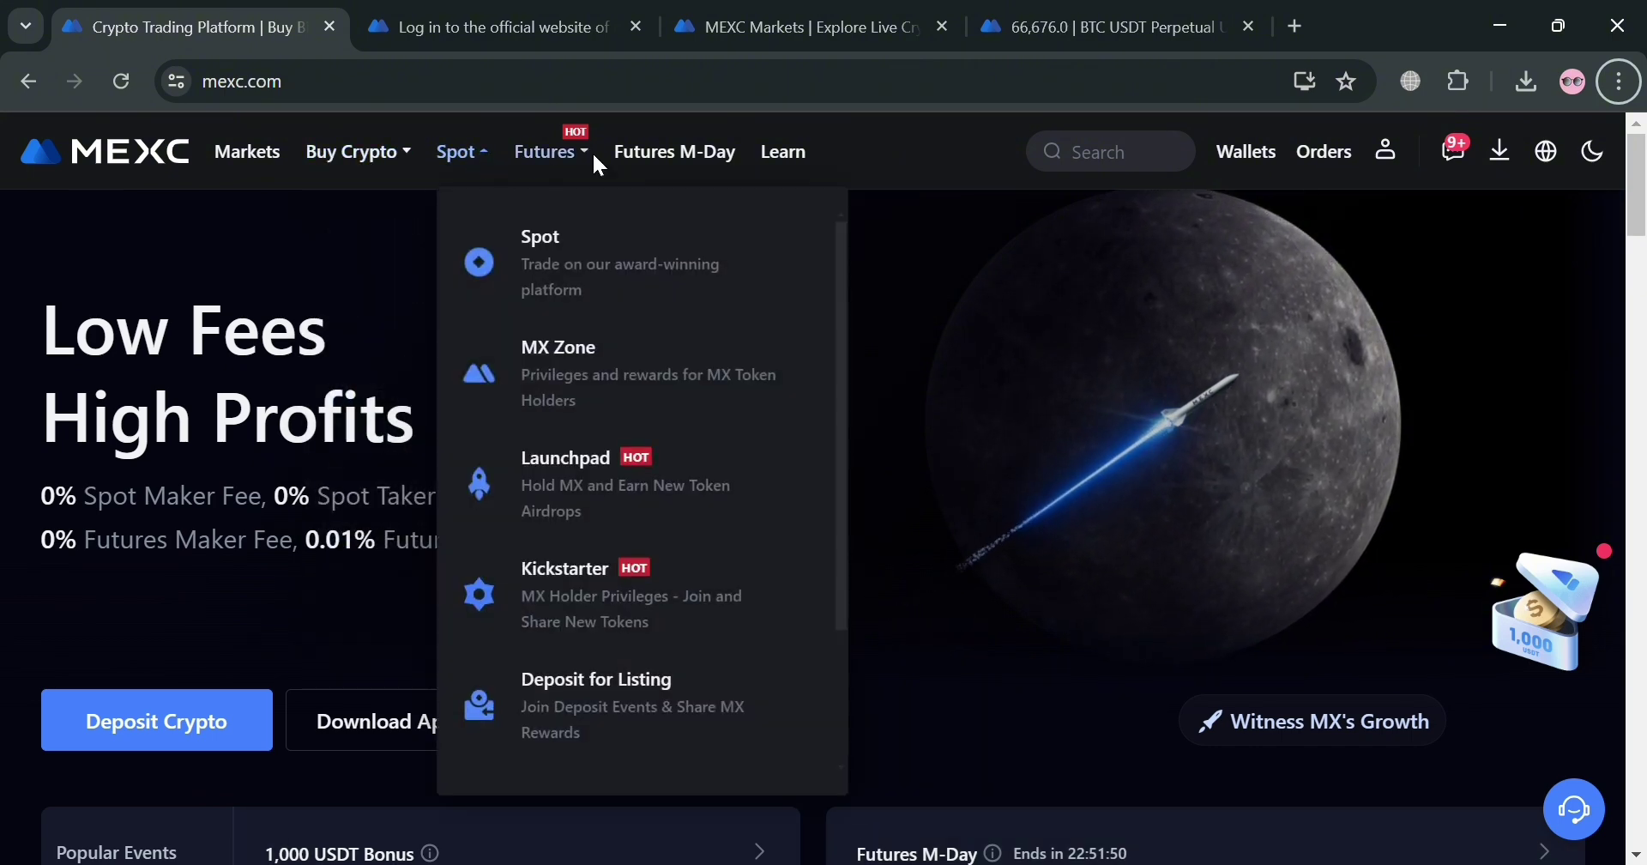
pyautogui.scroll(-6, 622, 772)
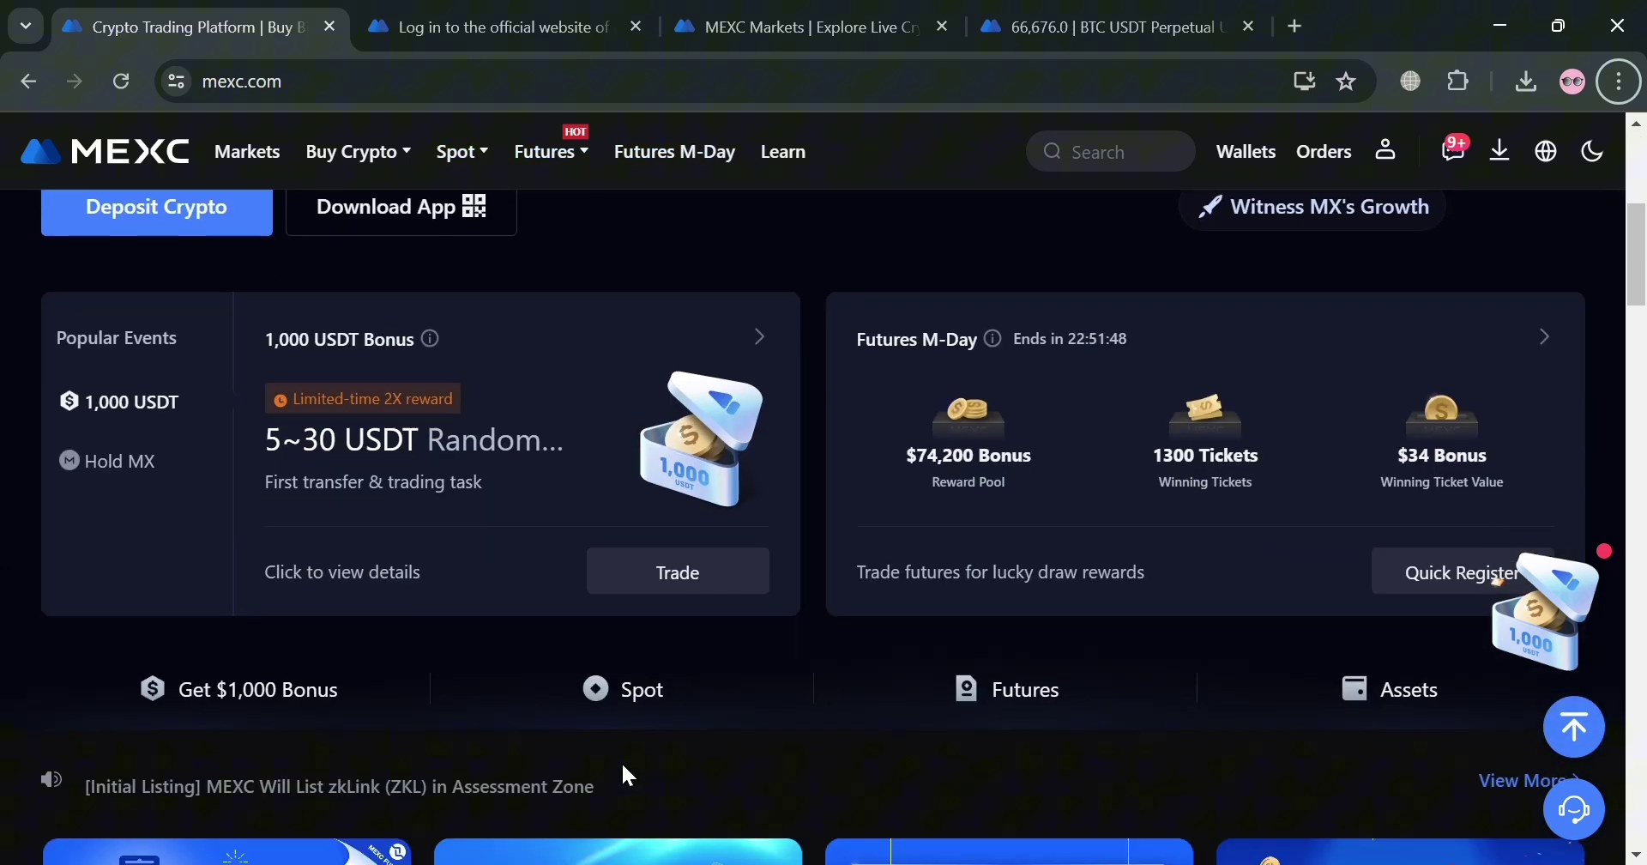
pyautogui.scroll(6, 625, 773)
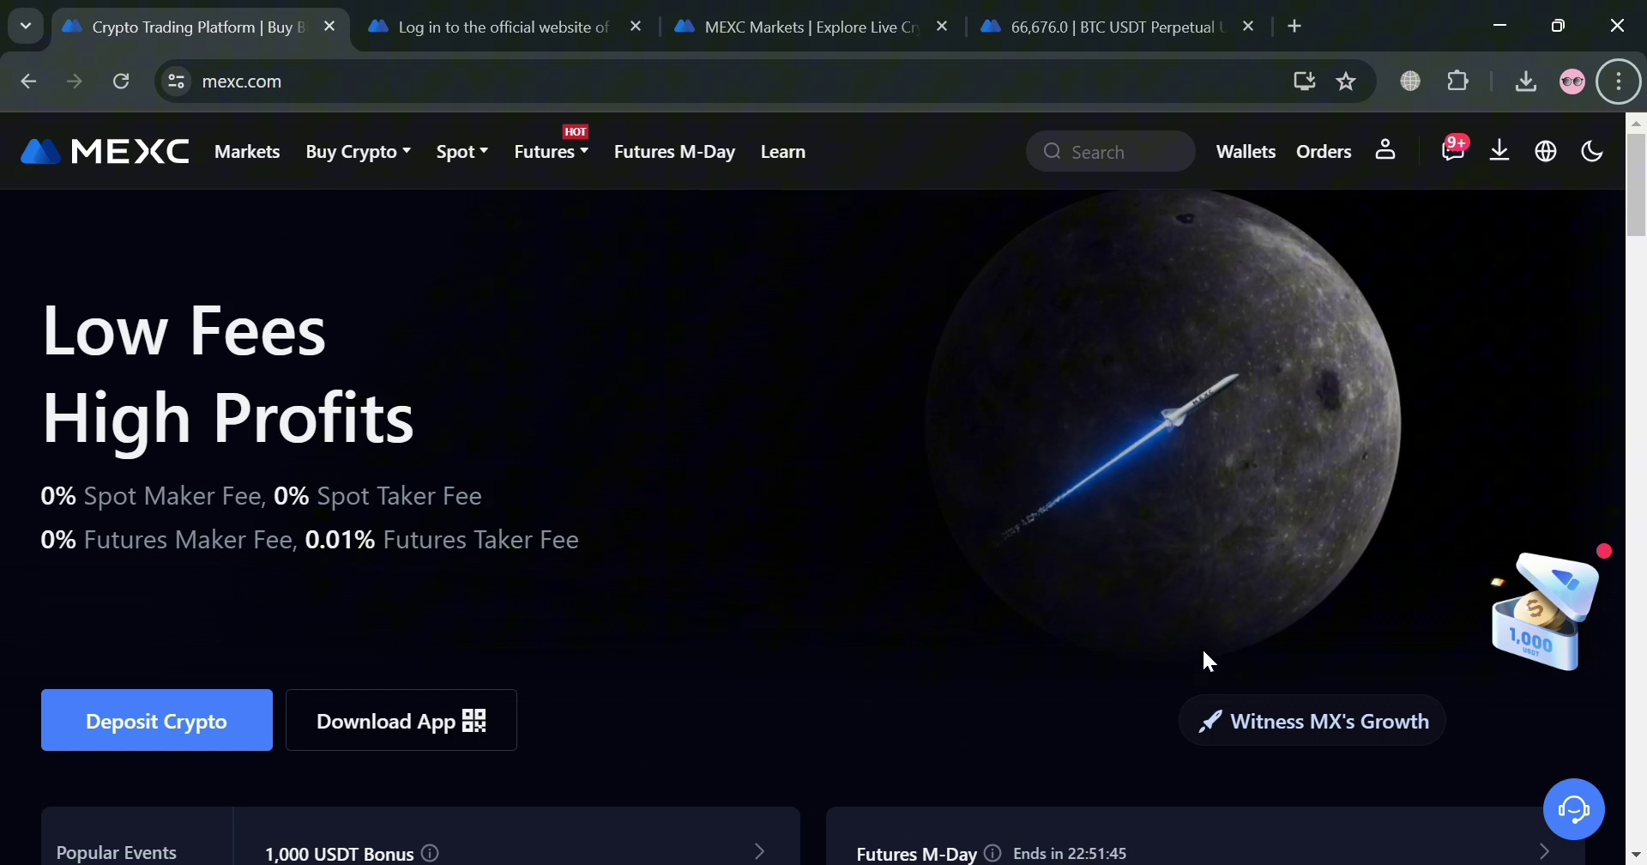
pyautogui.click(487, 12)
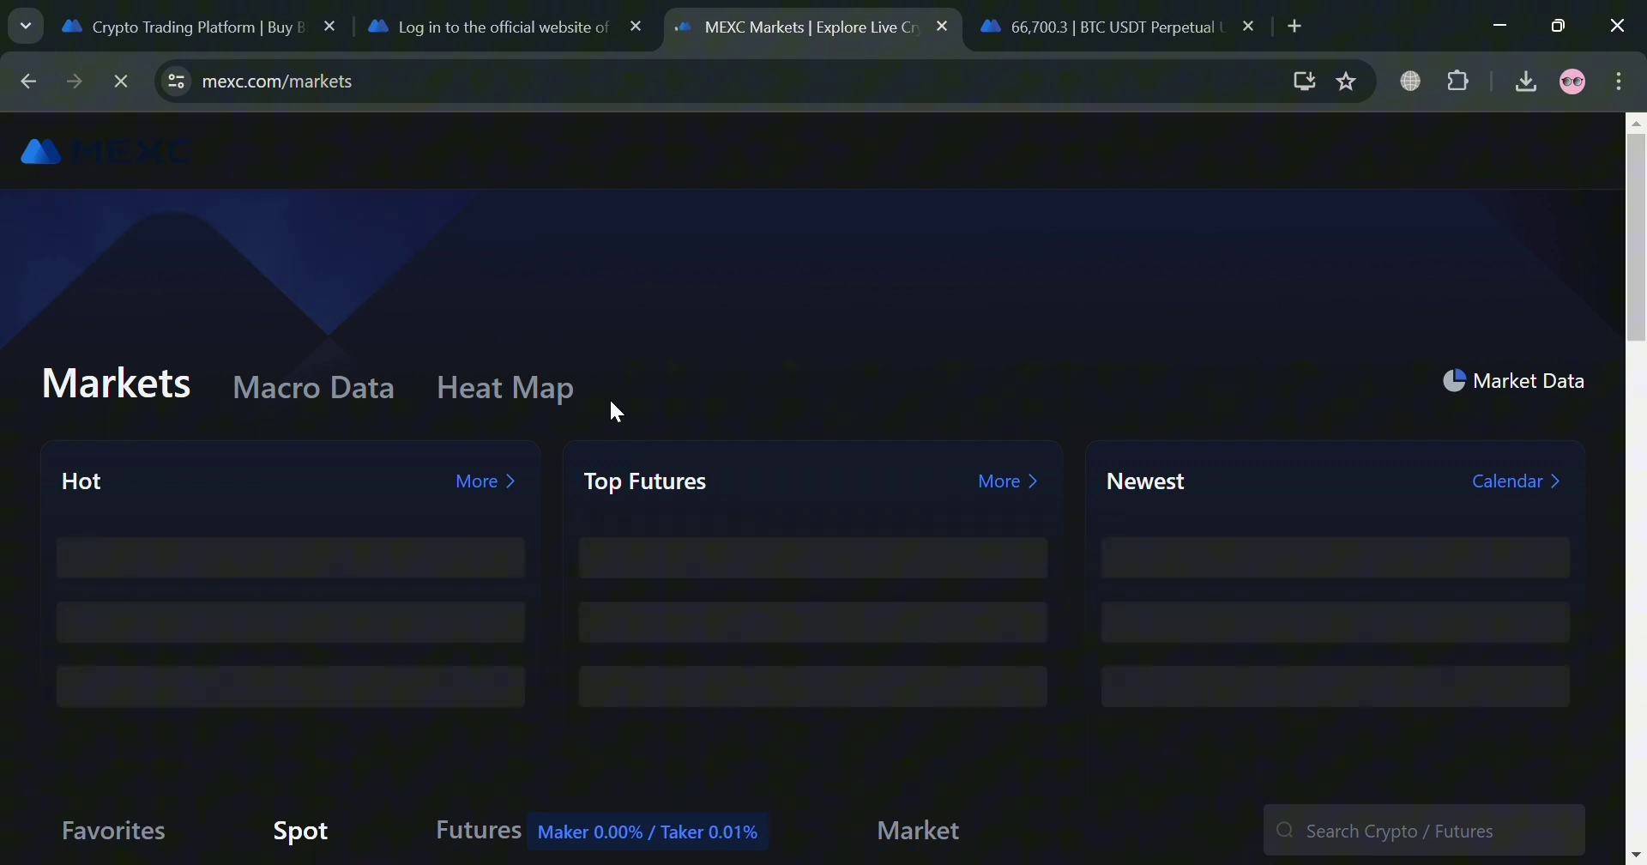
pyautogui.scroll(-10, 956, 374)
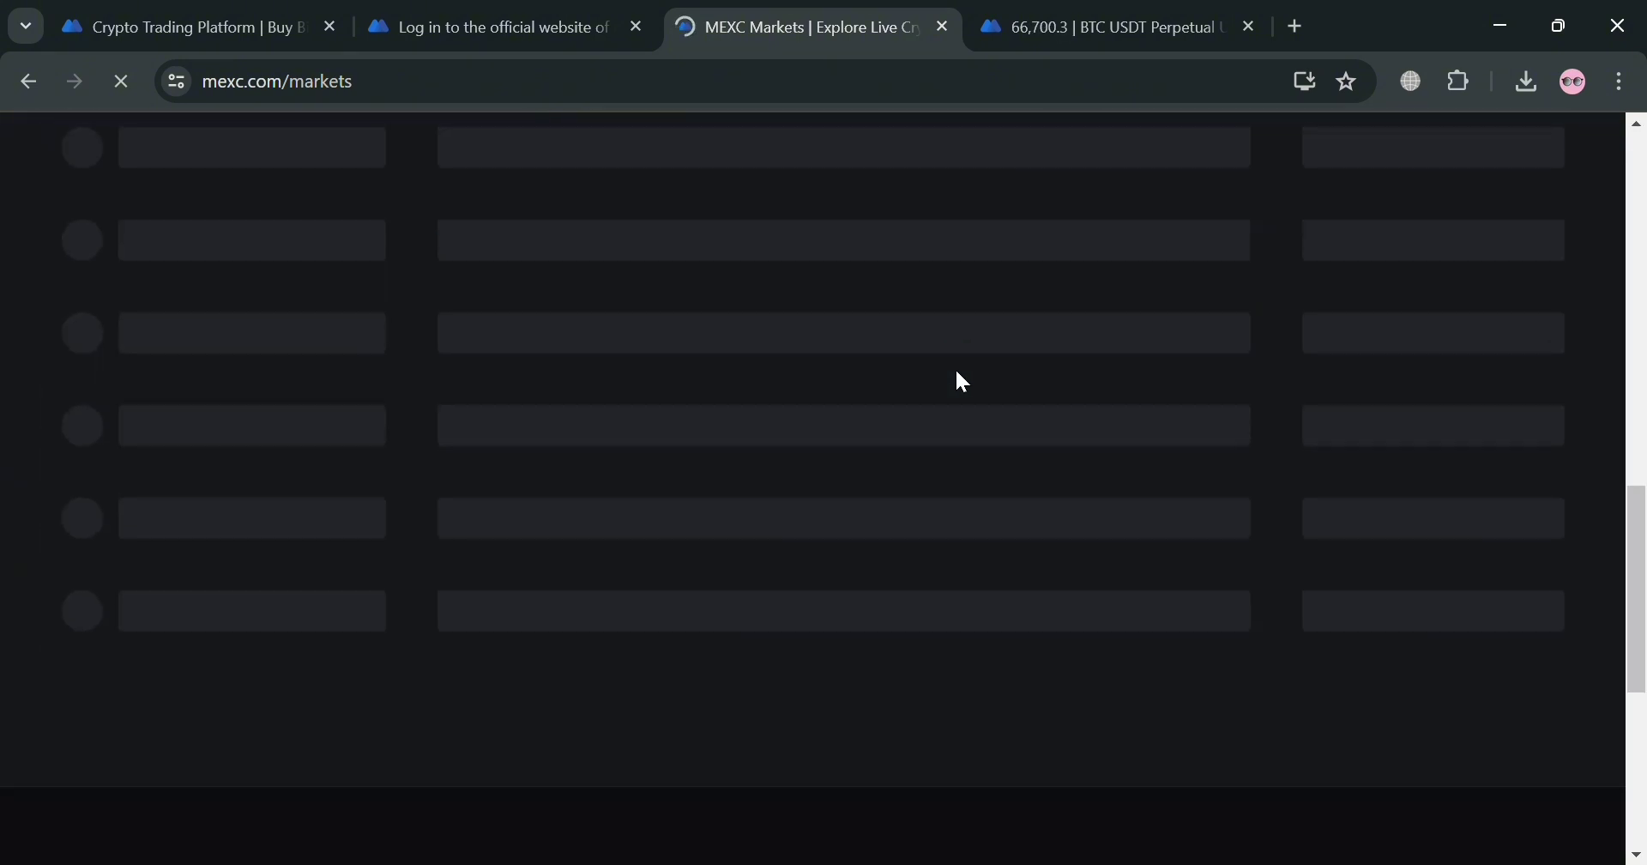
pyautogui.scroll(12, 955, 374)
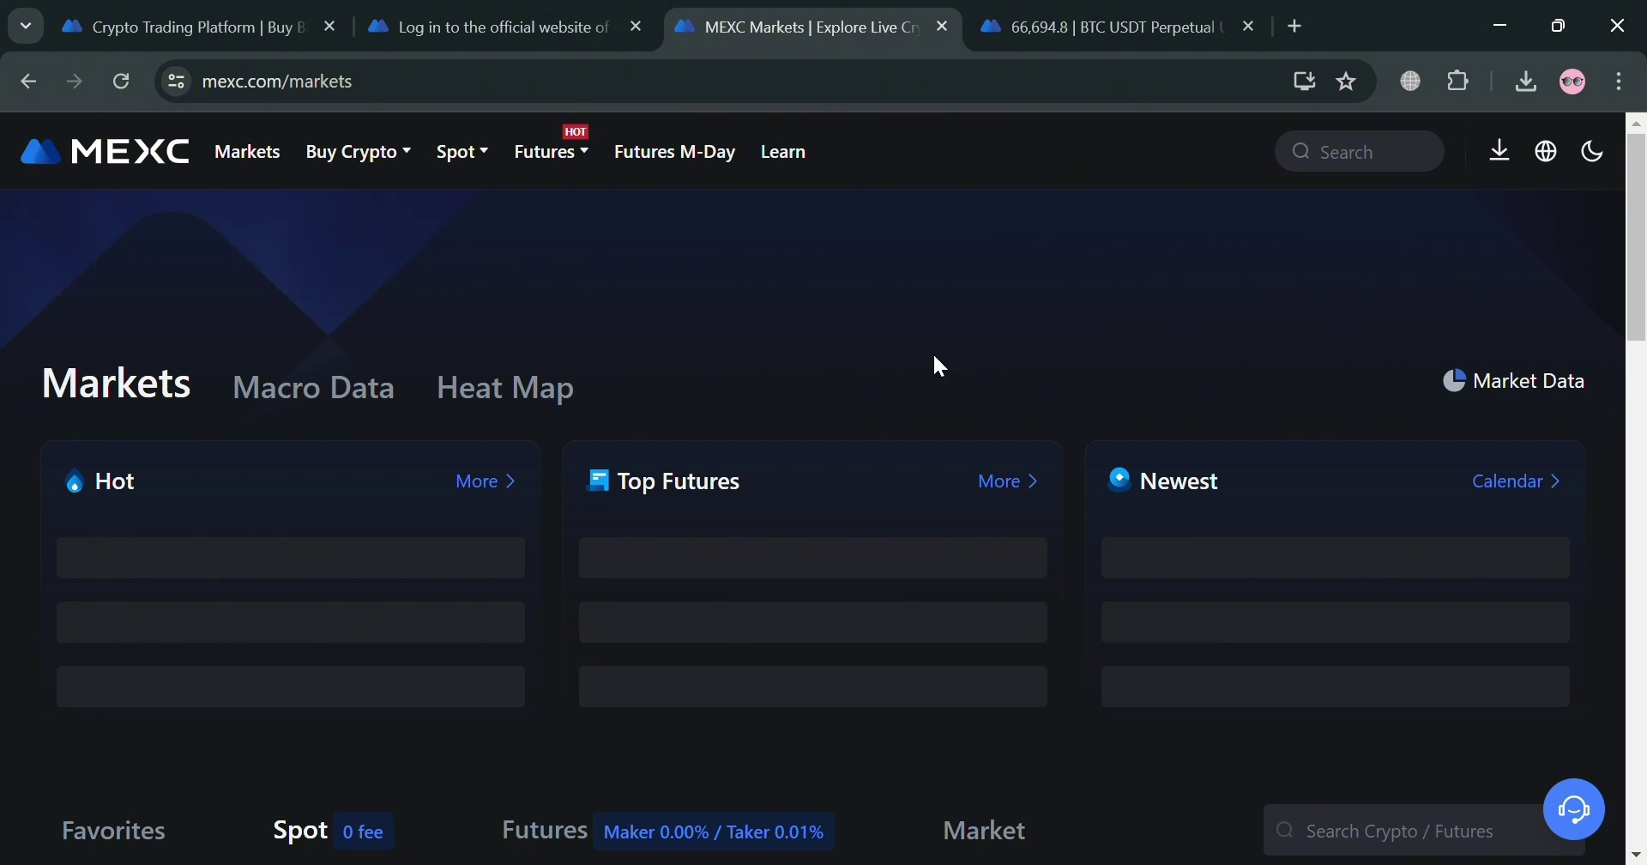
pyautogui.scroll(-8, 942, 693)
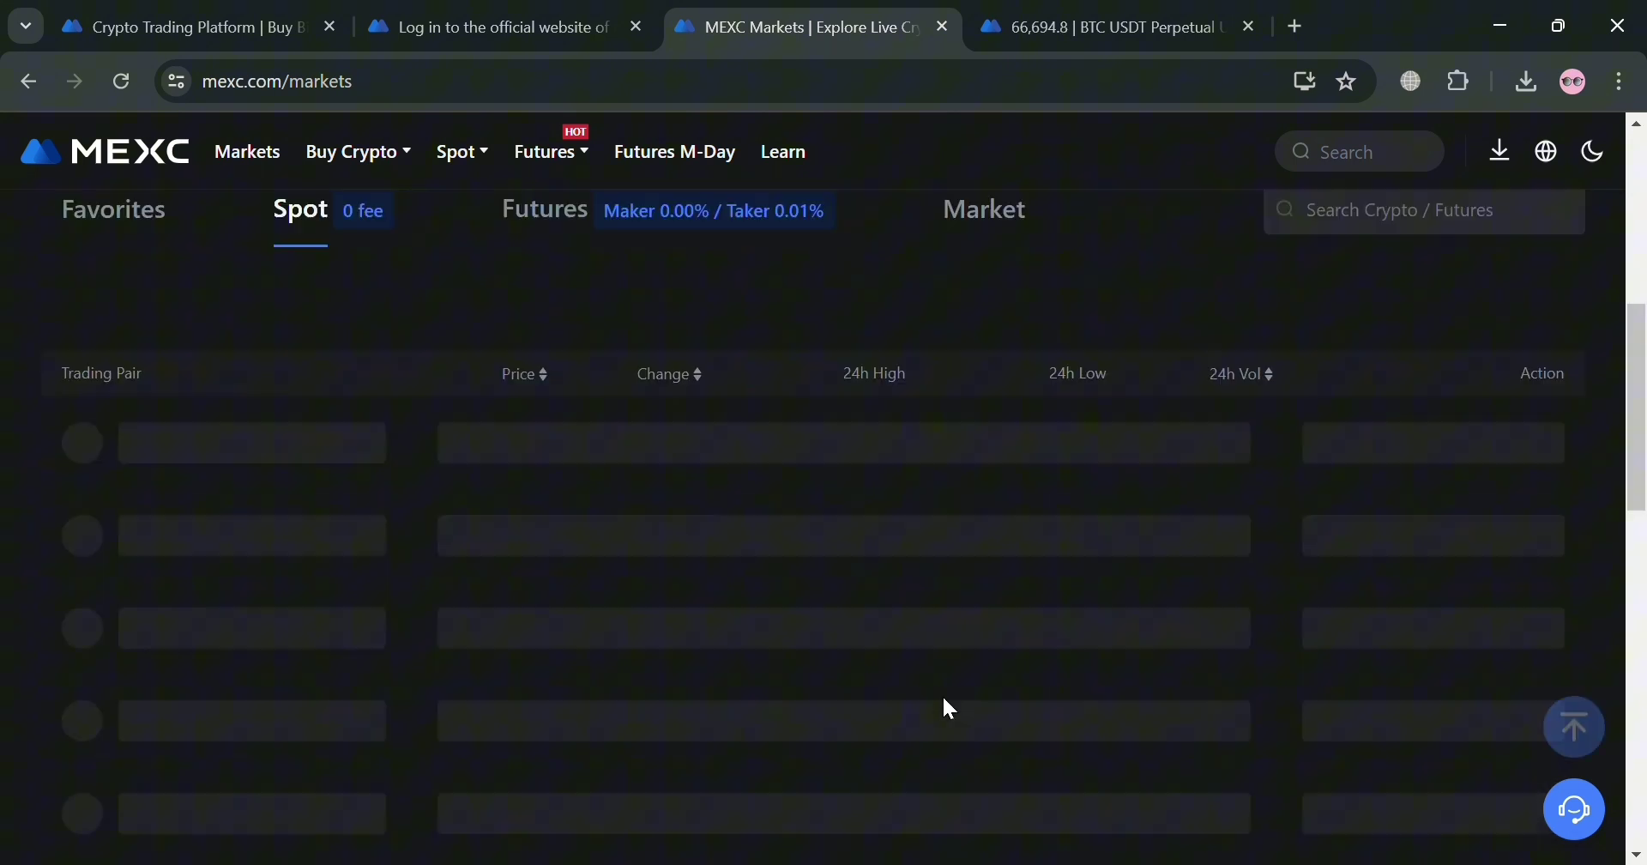
pyautogui.scroll(8, 949, 697)
pyautogui.moveTo(570, 163)
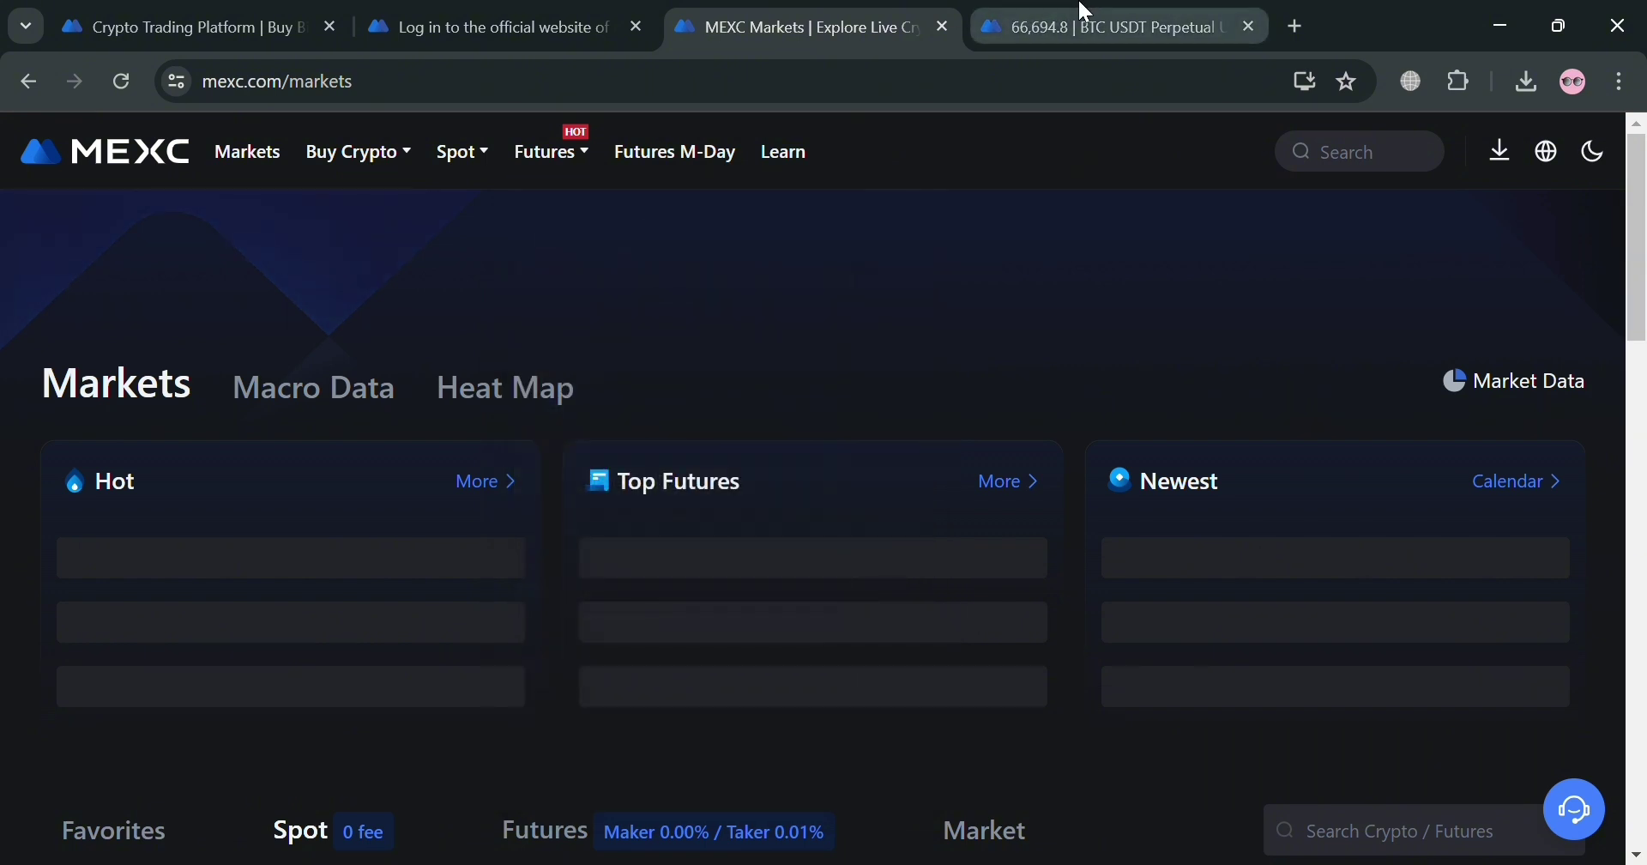
# Go to the BTC USDT Perpetual demo futures tab and close the Welcome to MEXC Futures dialog
pyautogui.click(1086, 26)
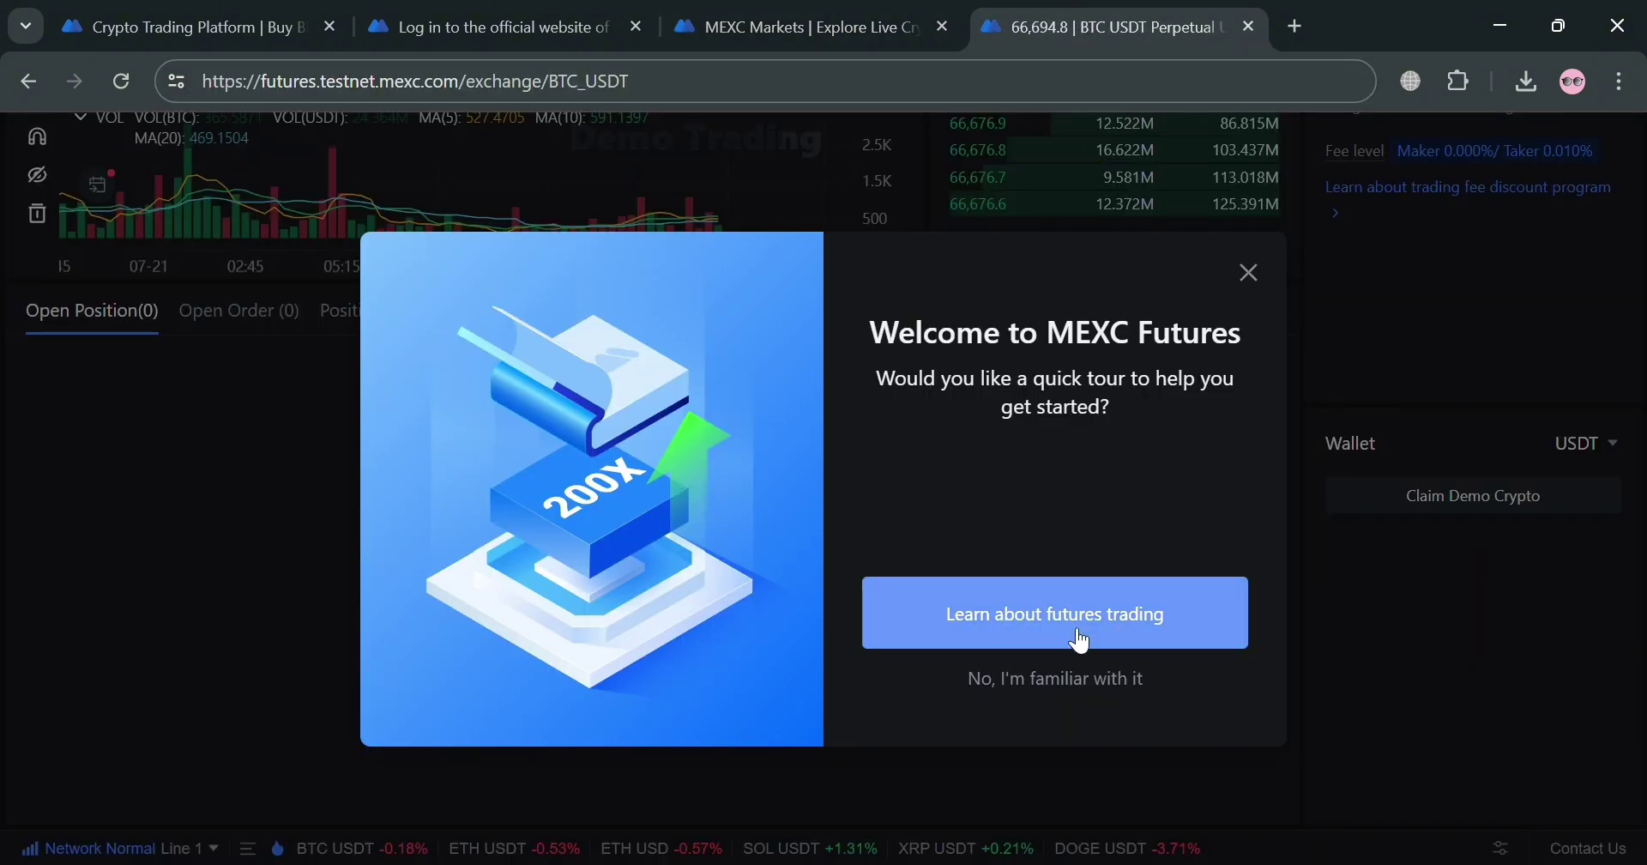
pyautogui.click(1268, 274)
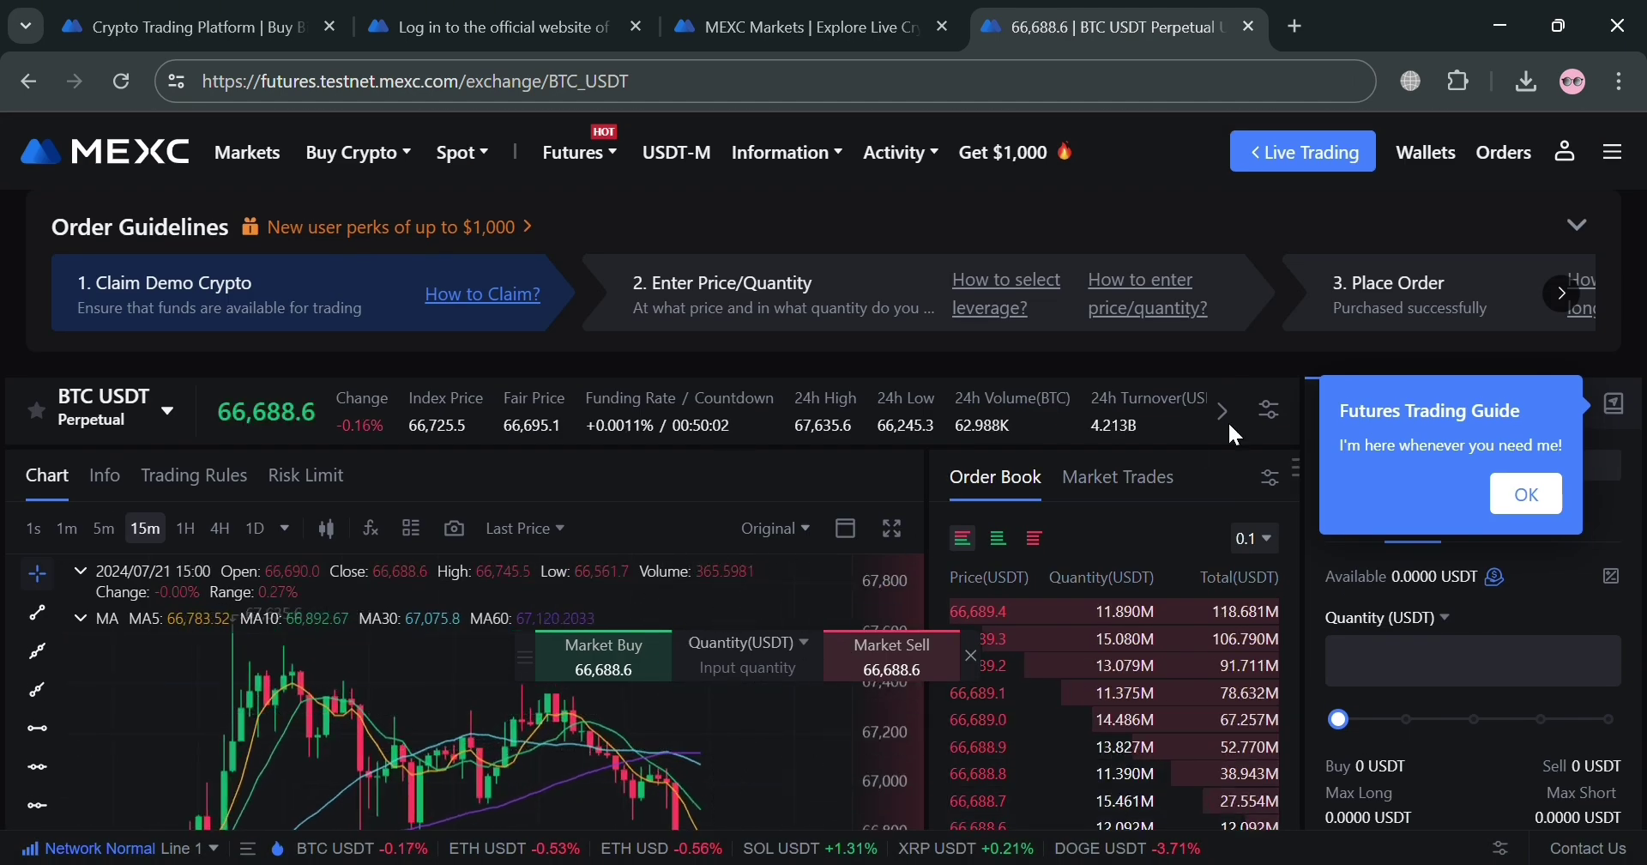
pyautogui.scroll(-3, 972, 572)
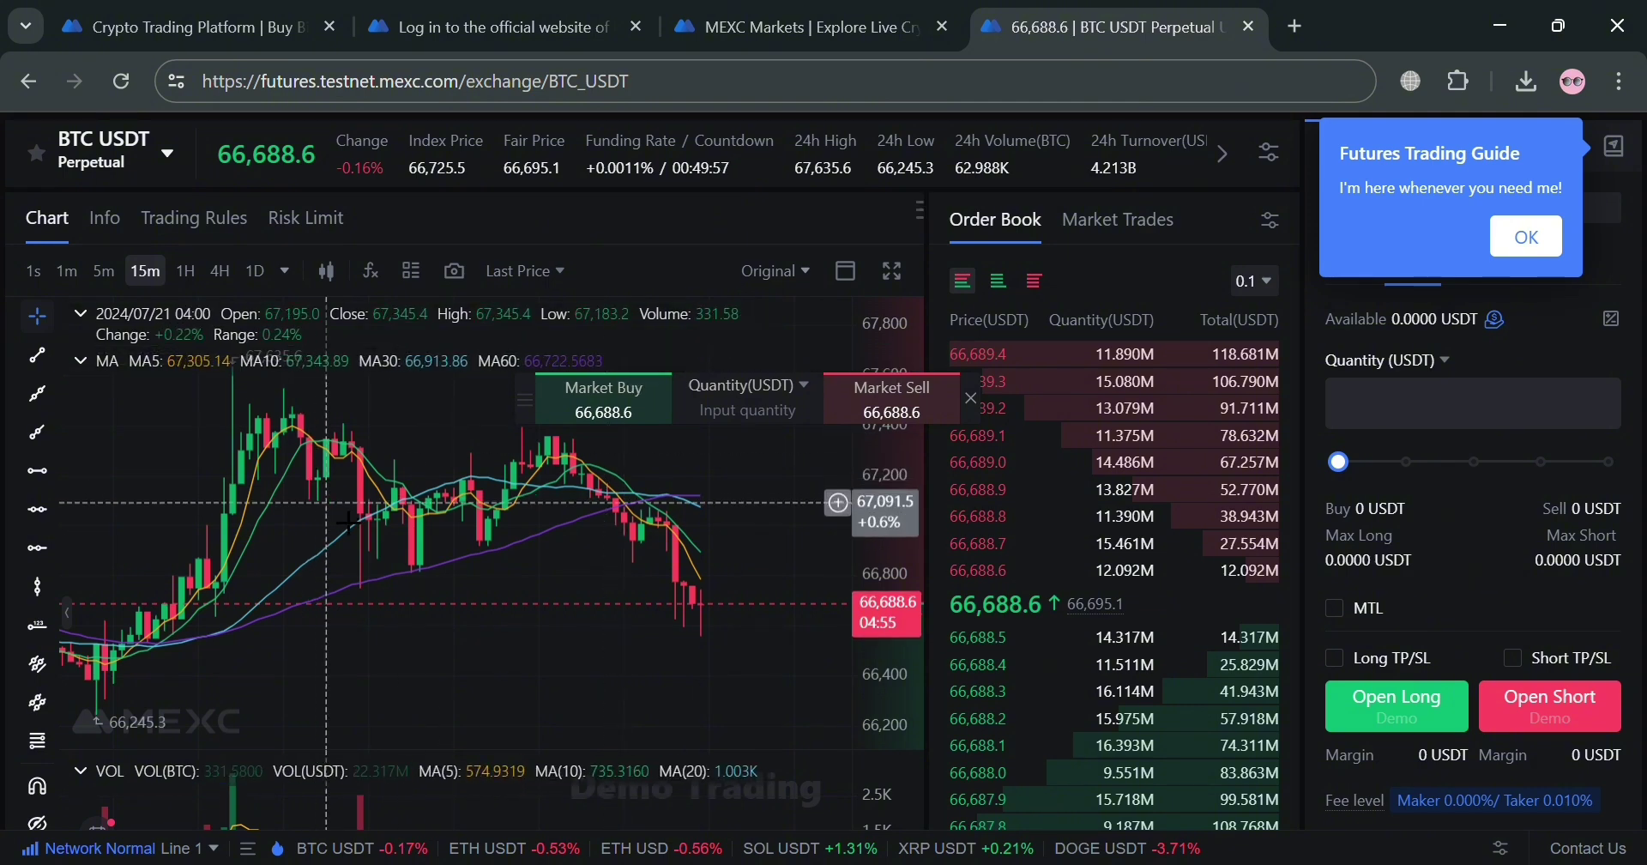
pyautogui.scroll(1, 349, 522)
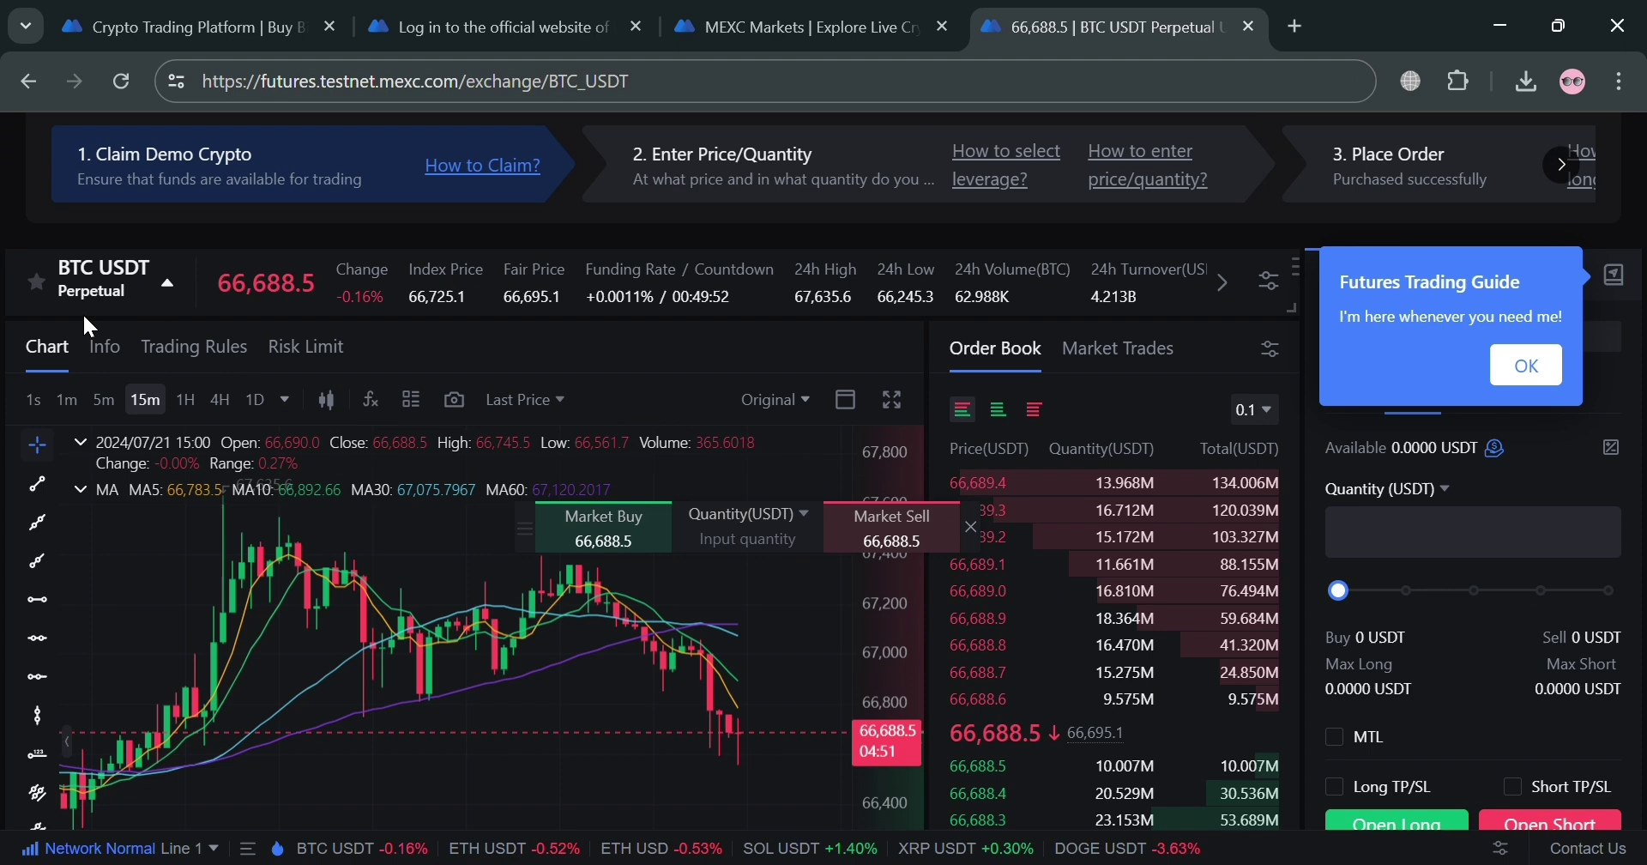
pyautogui.moveTo(120, 292)
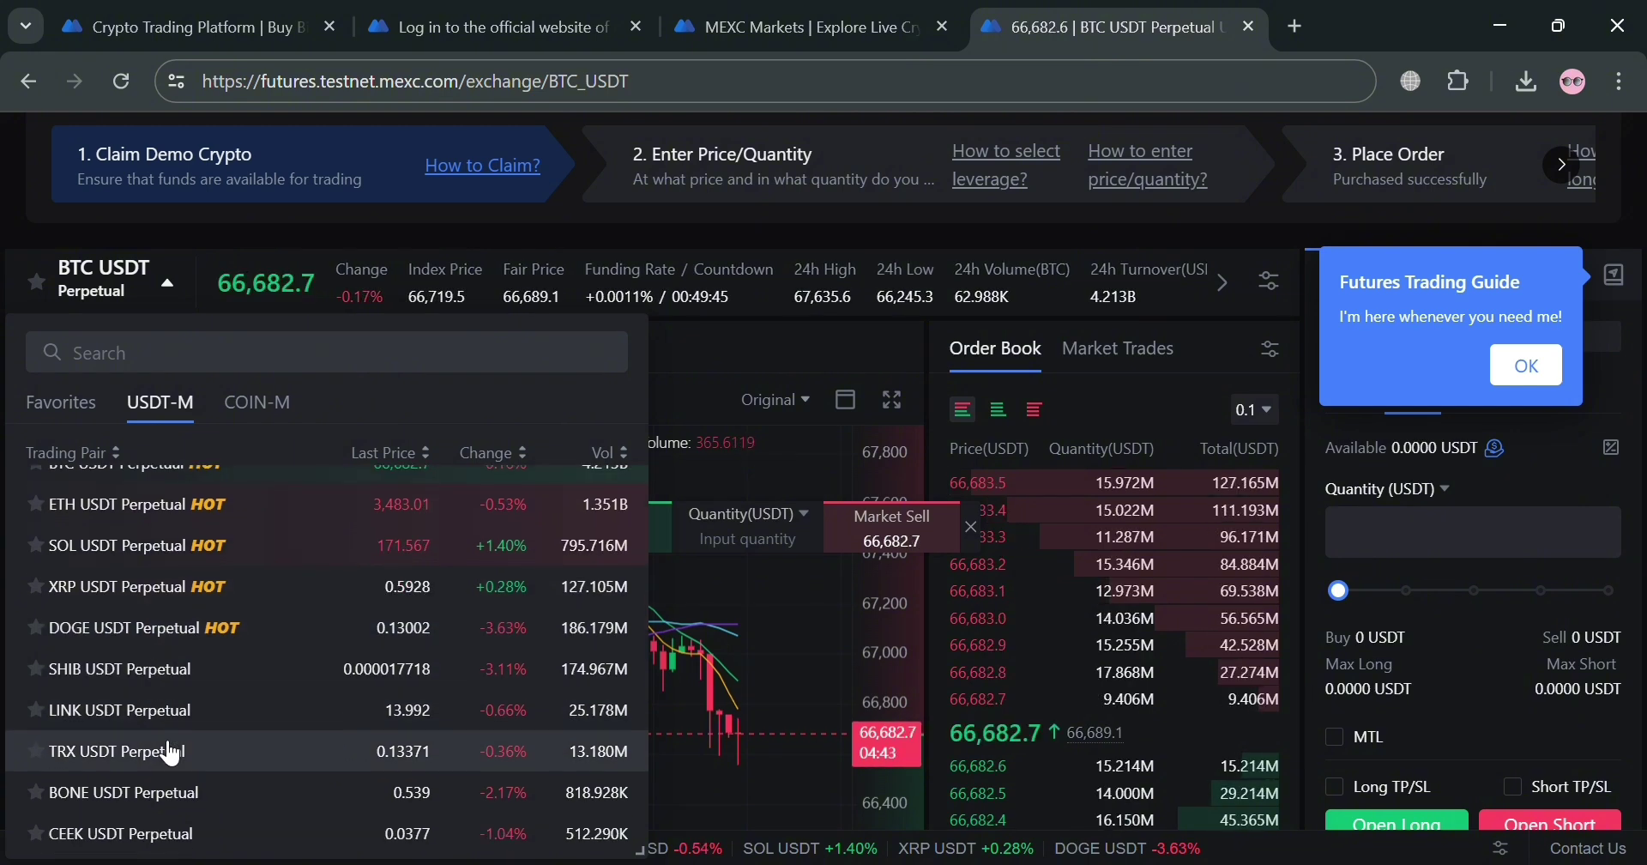
pyautogui.scroll(-2, 172, 753)
pyautogui.scroll(-2, 172, 753)
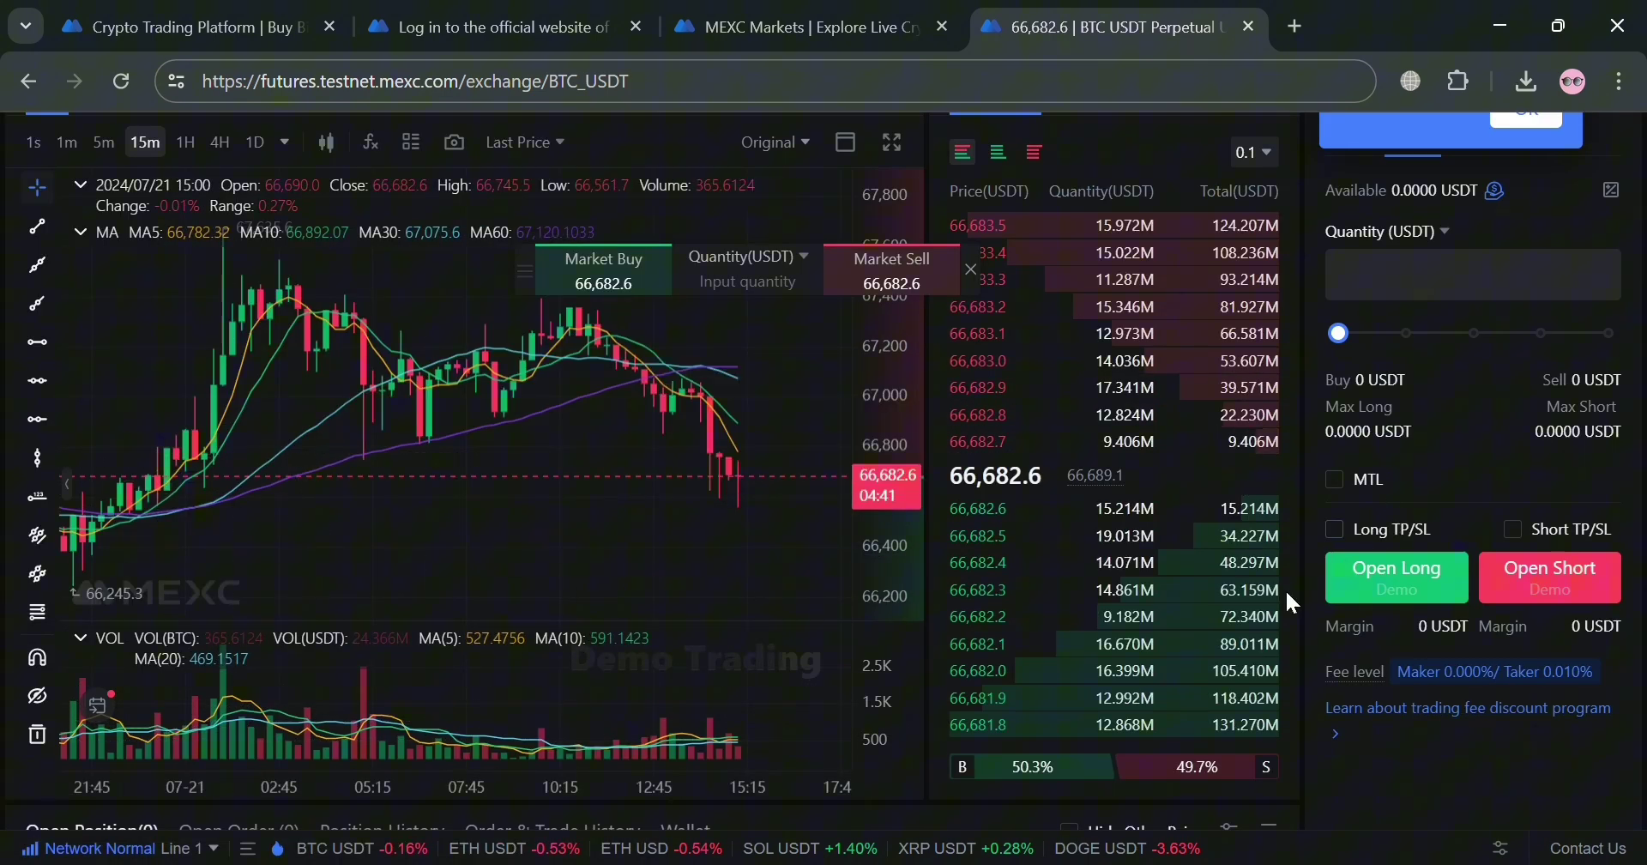
pyautogui.scroll(3, 1418, 399)
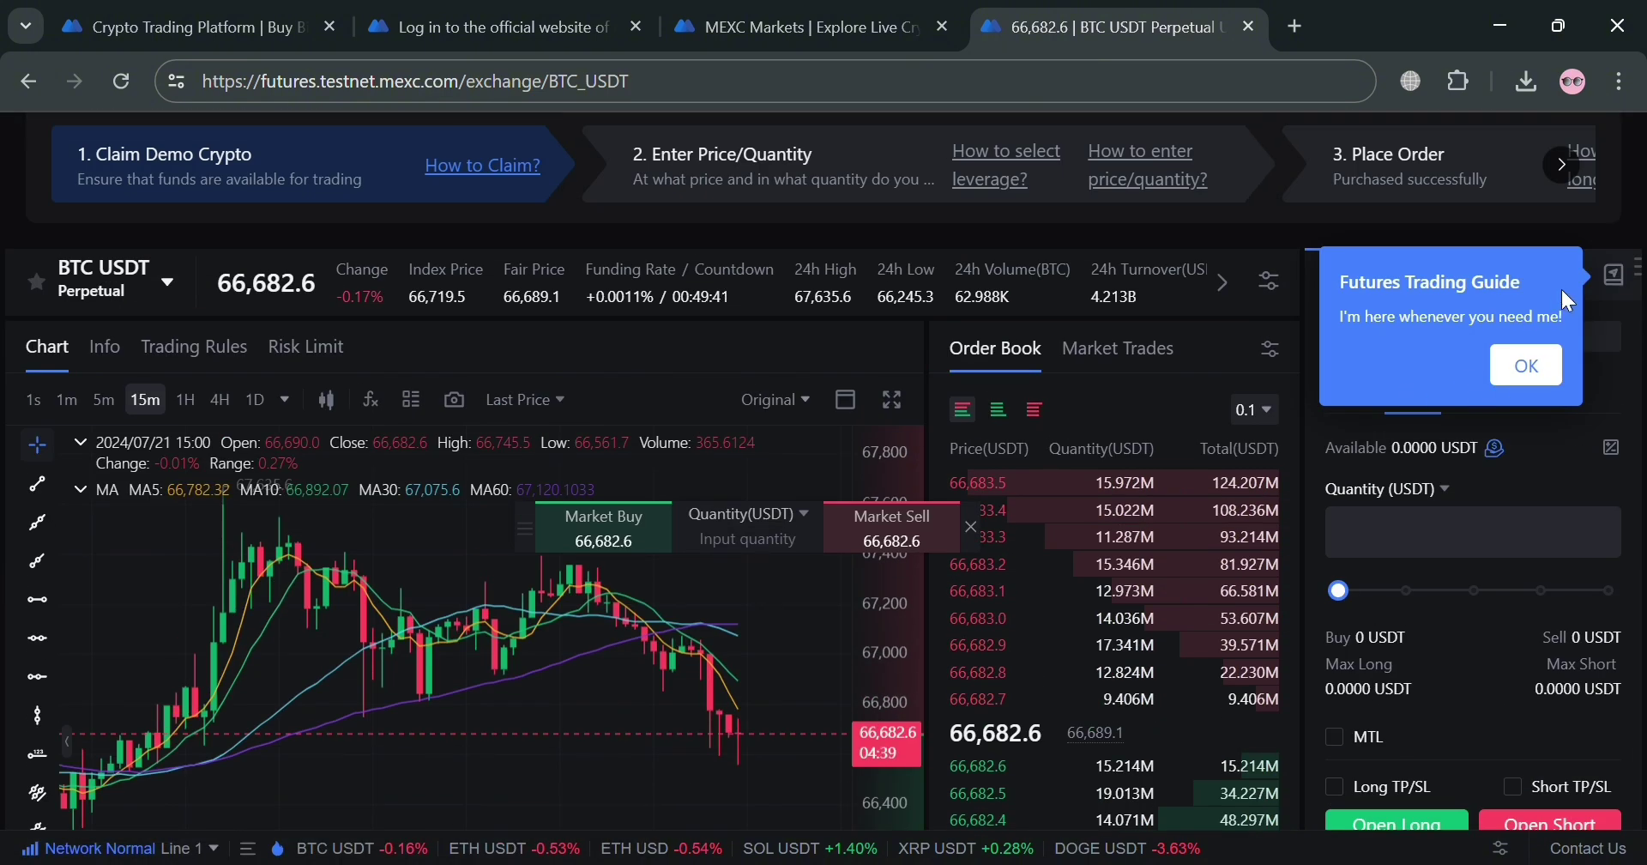
# Close the Futures Trading Guide and toggle the Close and Open tabs, leaving Open active
pyautogui.click(1535, 376)
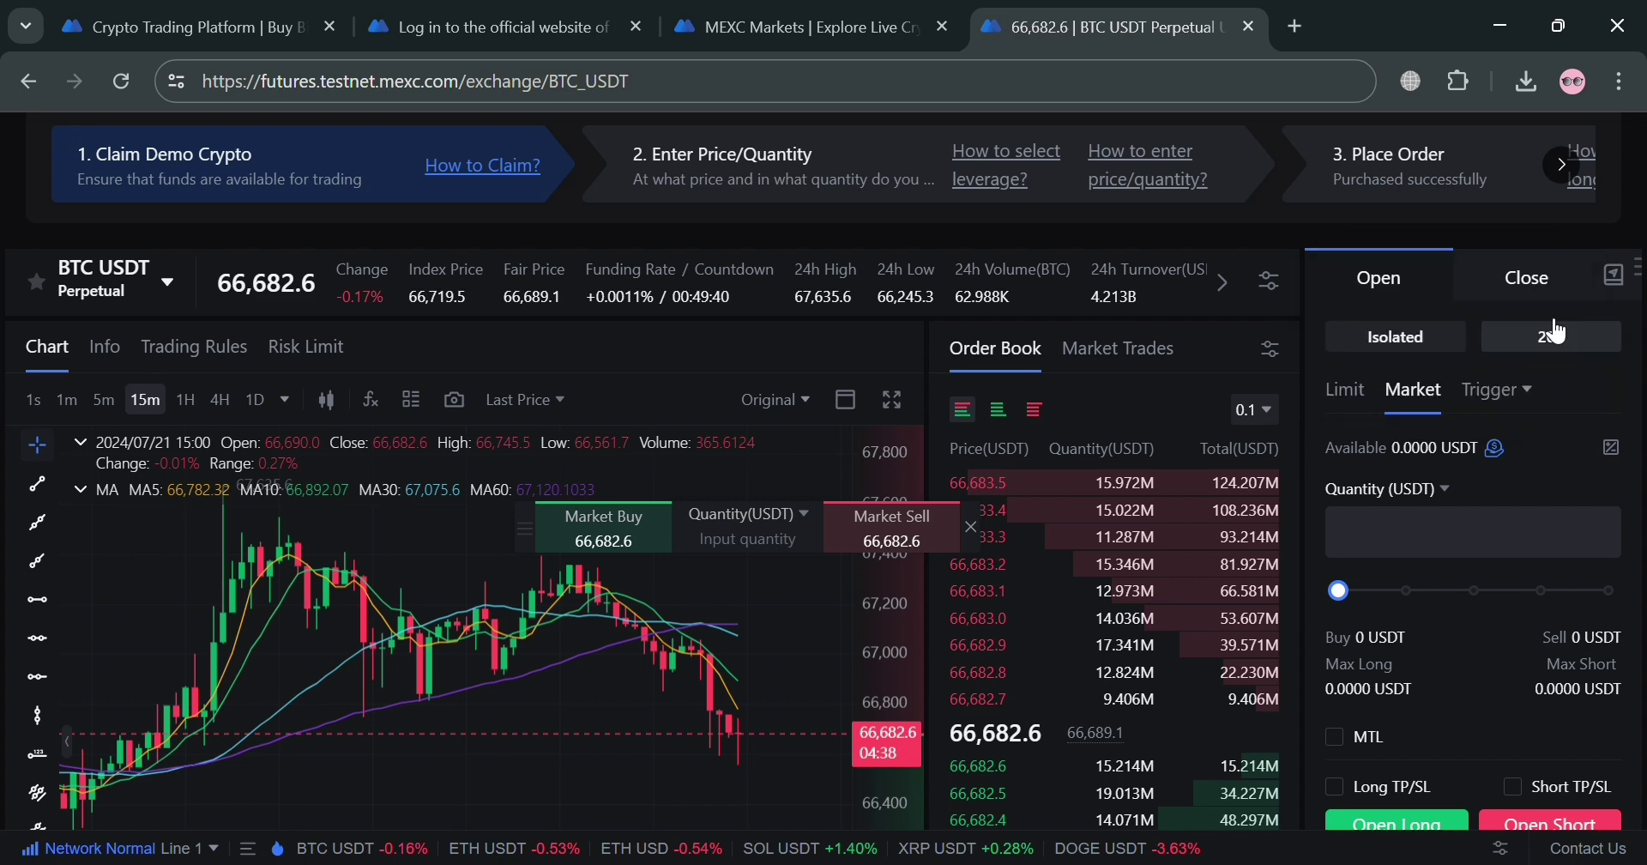
pyautogui.click(1508, 281)
pyautogui.click(1396, 290)
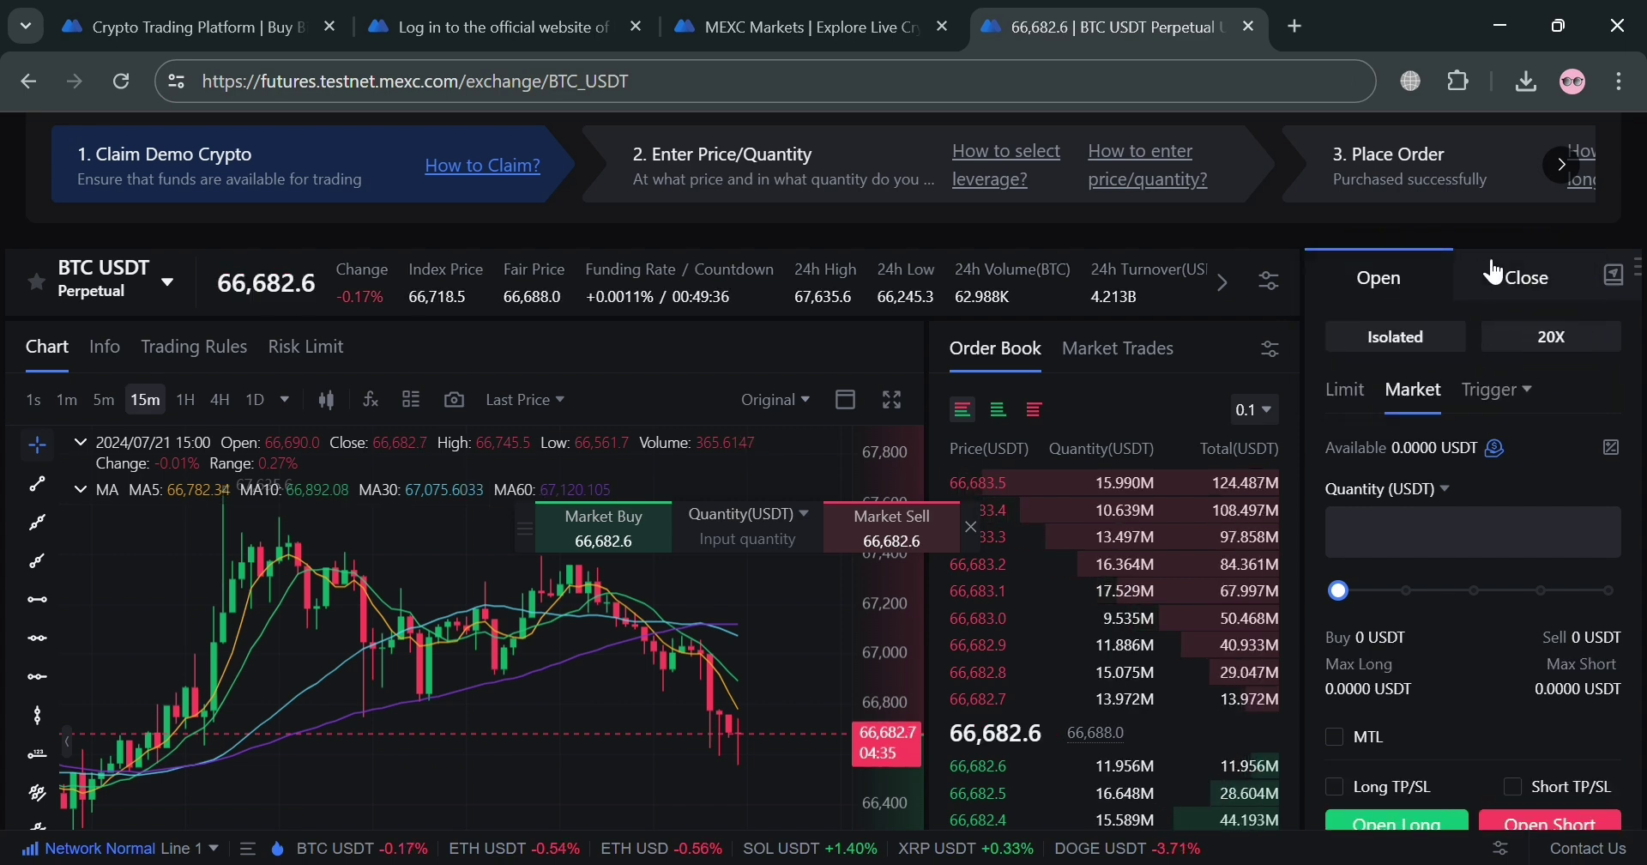
pyautogui.click(1495, 270)
pyautogui.click(1383, 302)
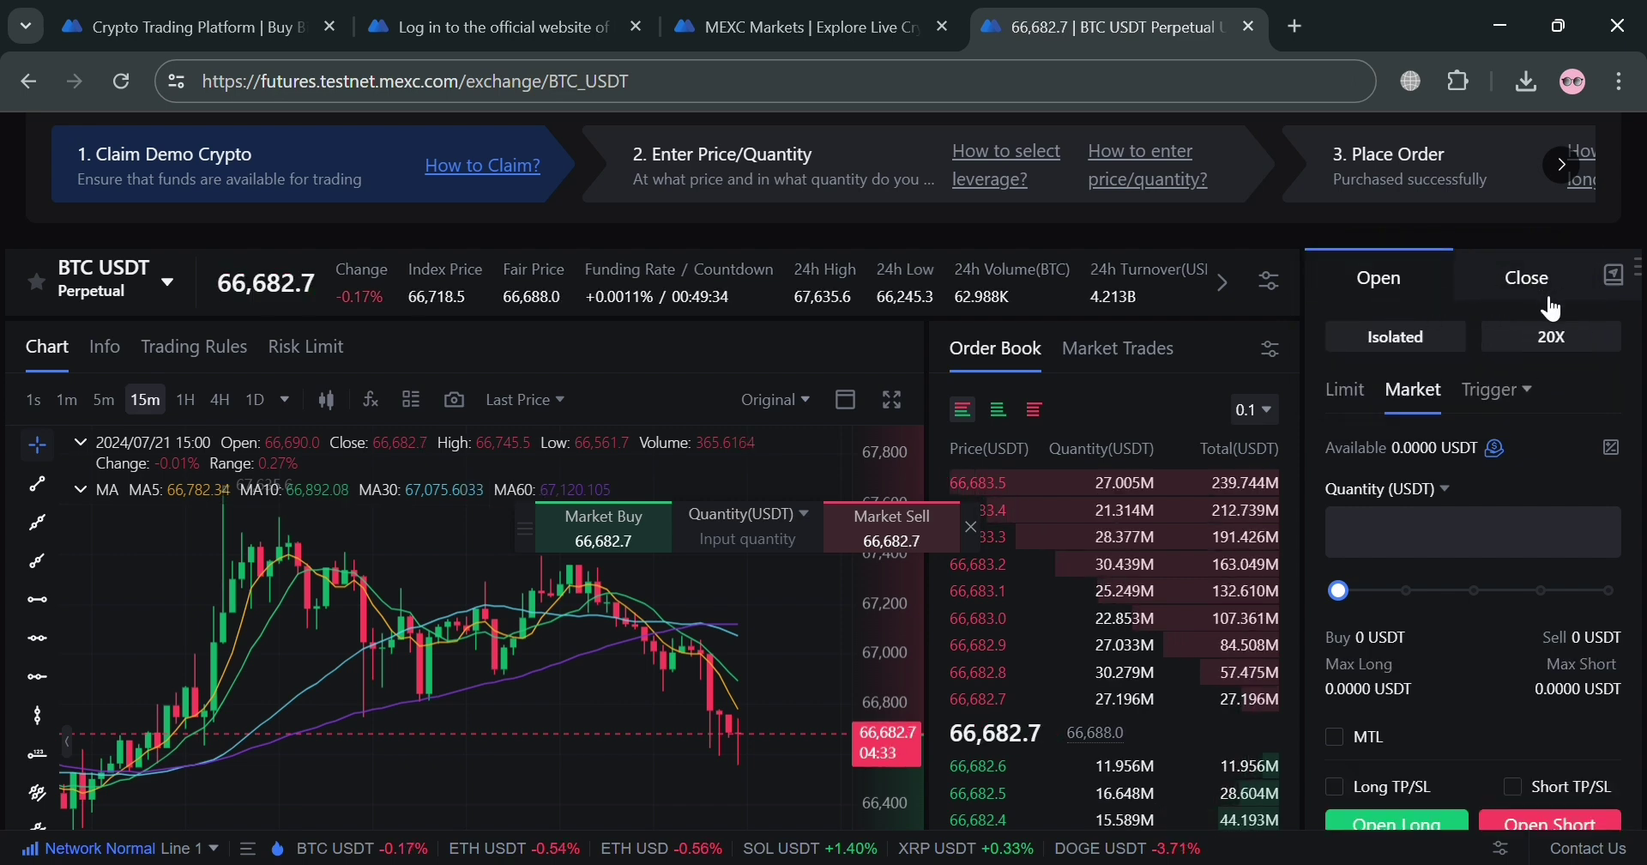
pyautogui.scroll(-6, 1515, 393)
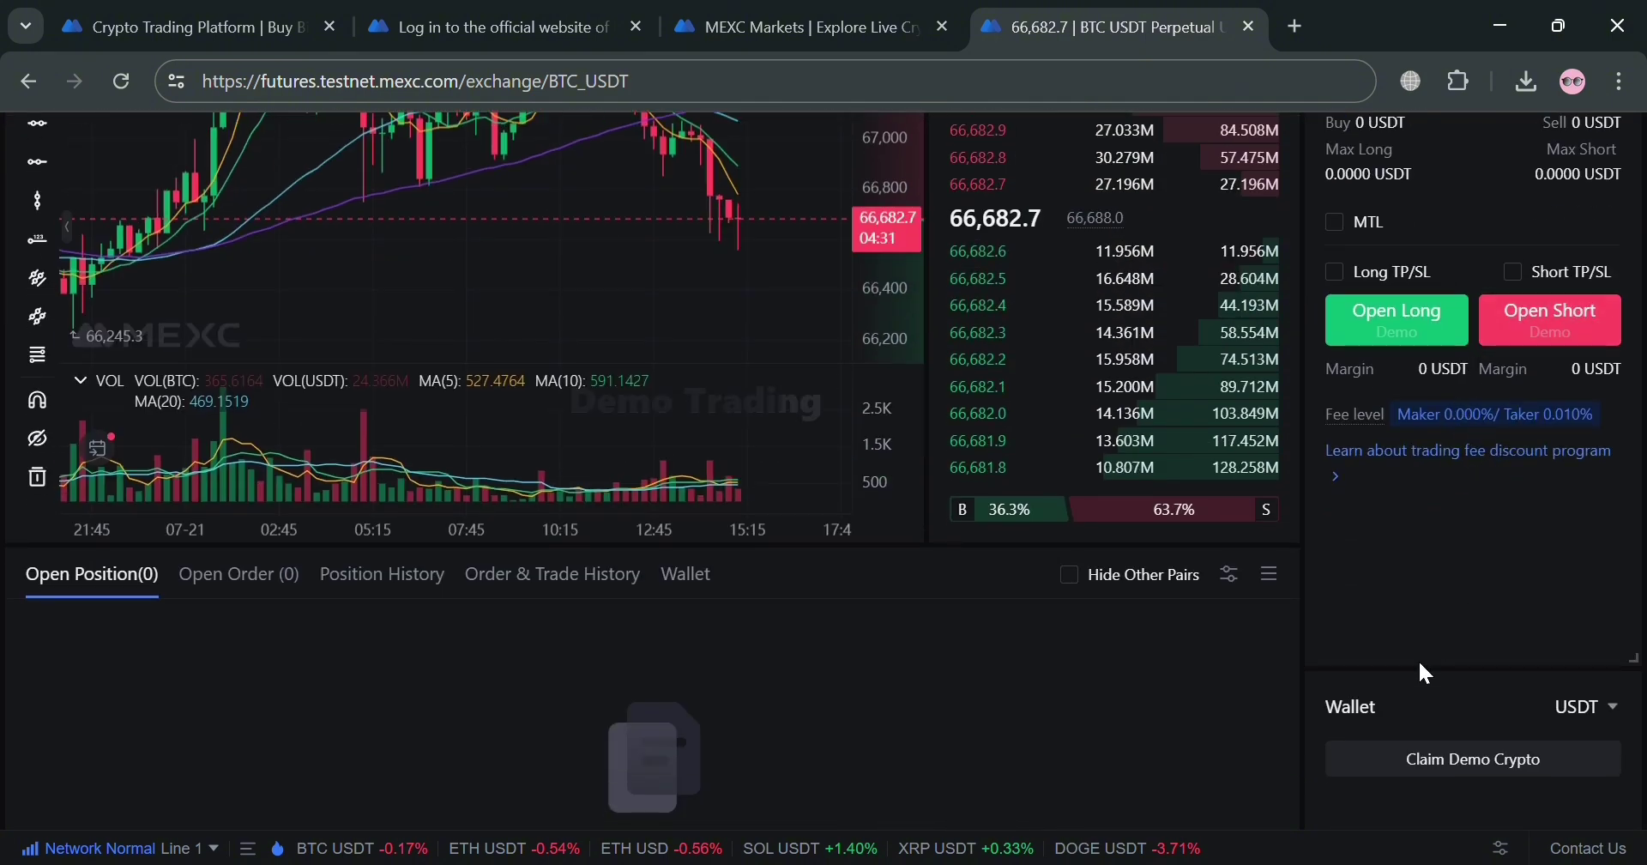
pyautogui.scroll(-3, 1494, 627)
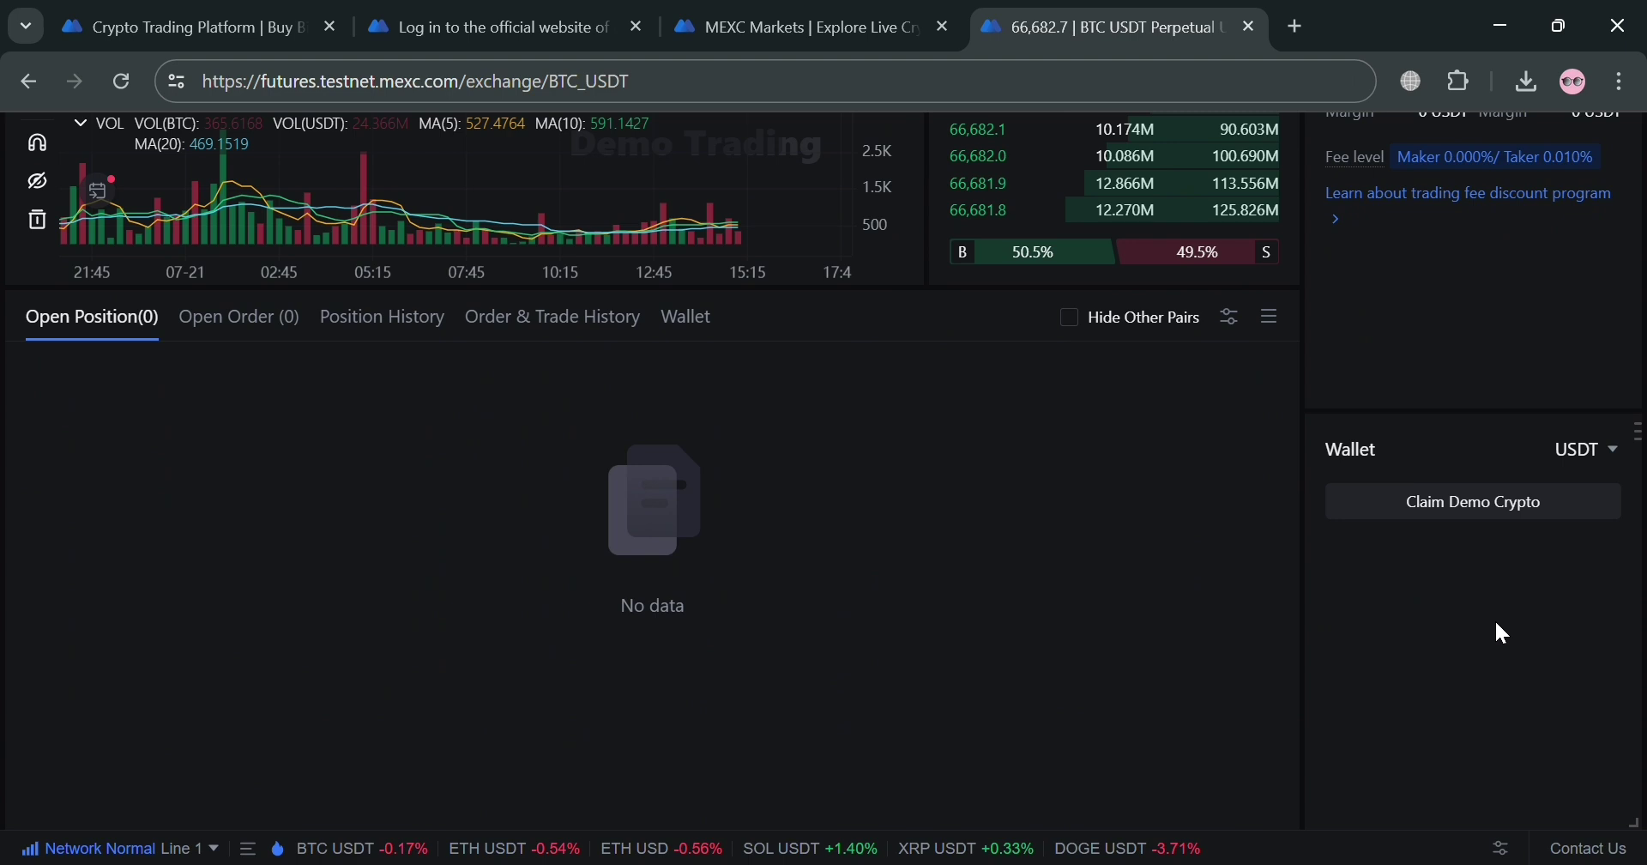
# Claim 50,000 USDT of demo crypto by filling All in Quantity and confirming
pyautogui.click(1498, 510)
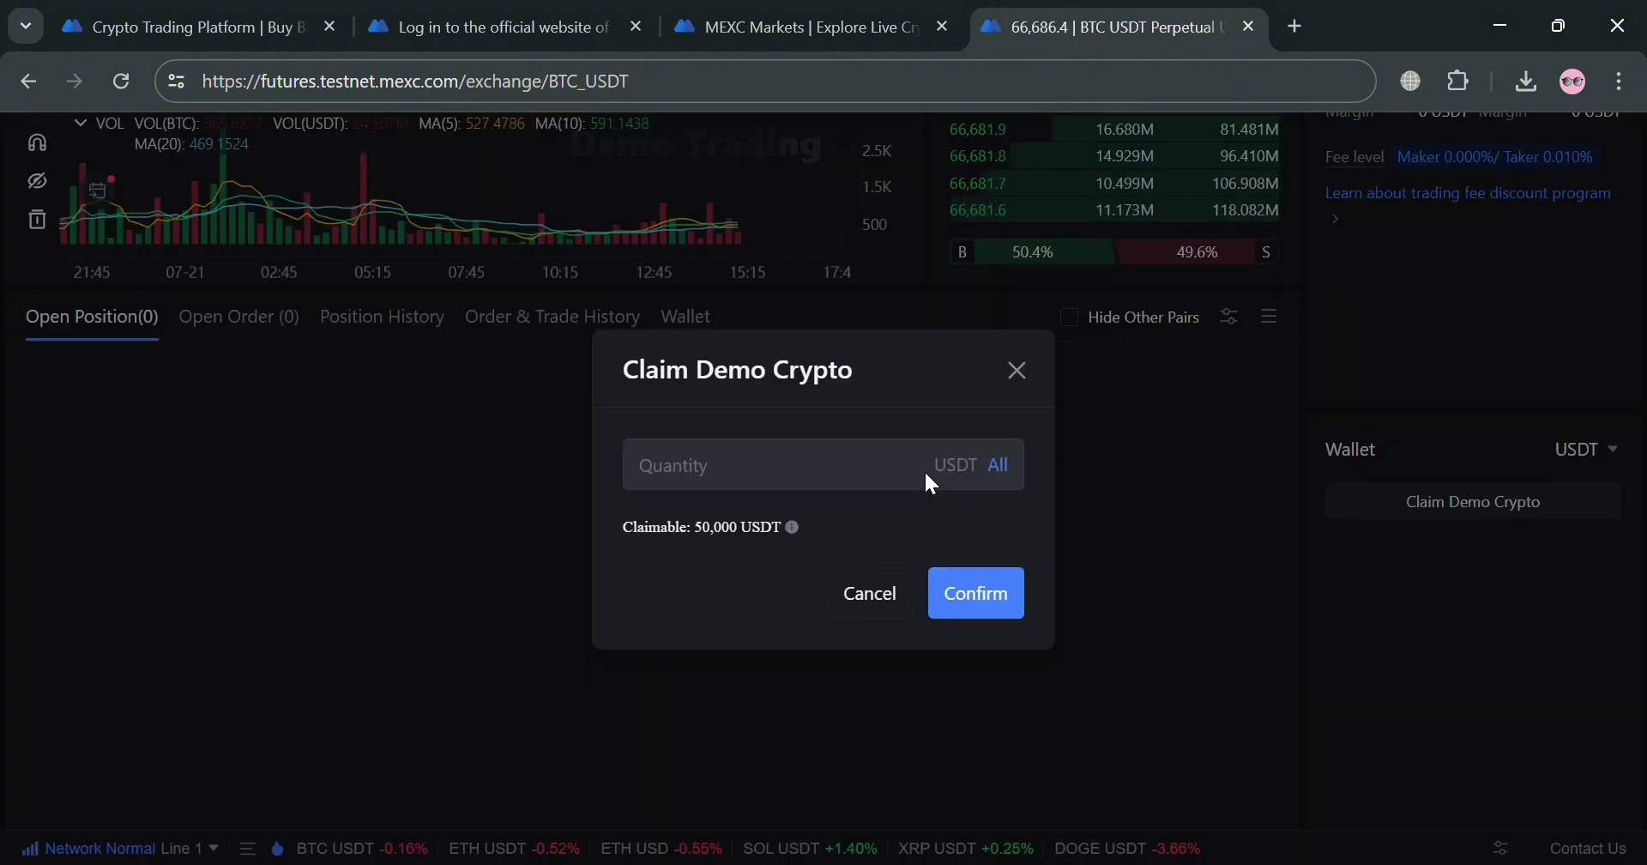
pyautogui.click(819, 475)
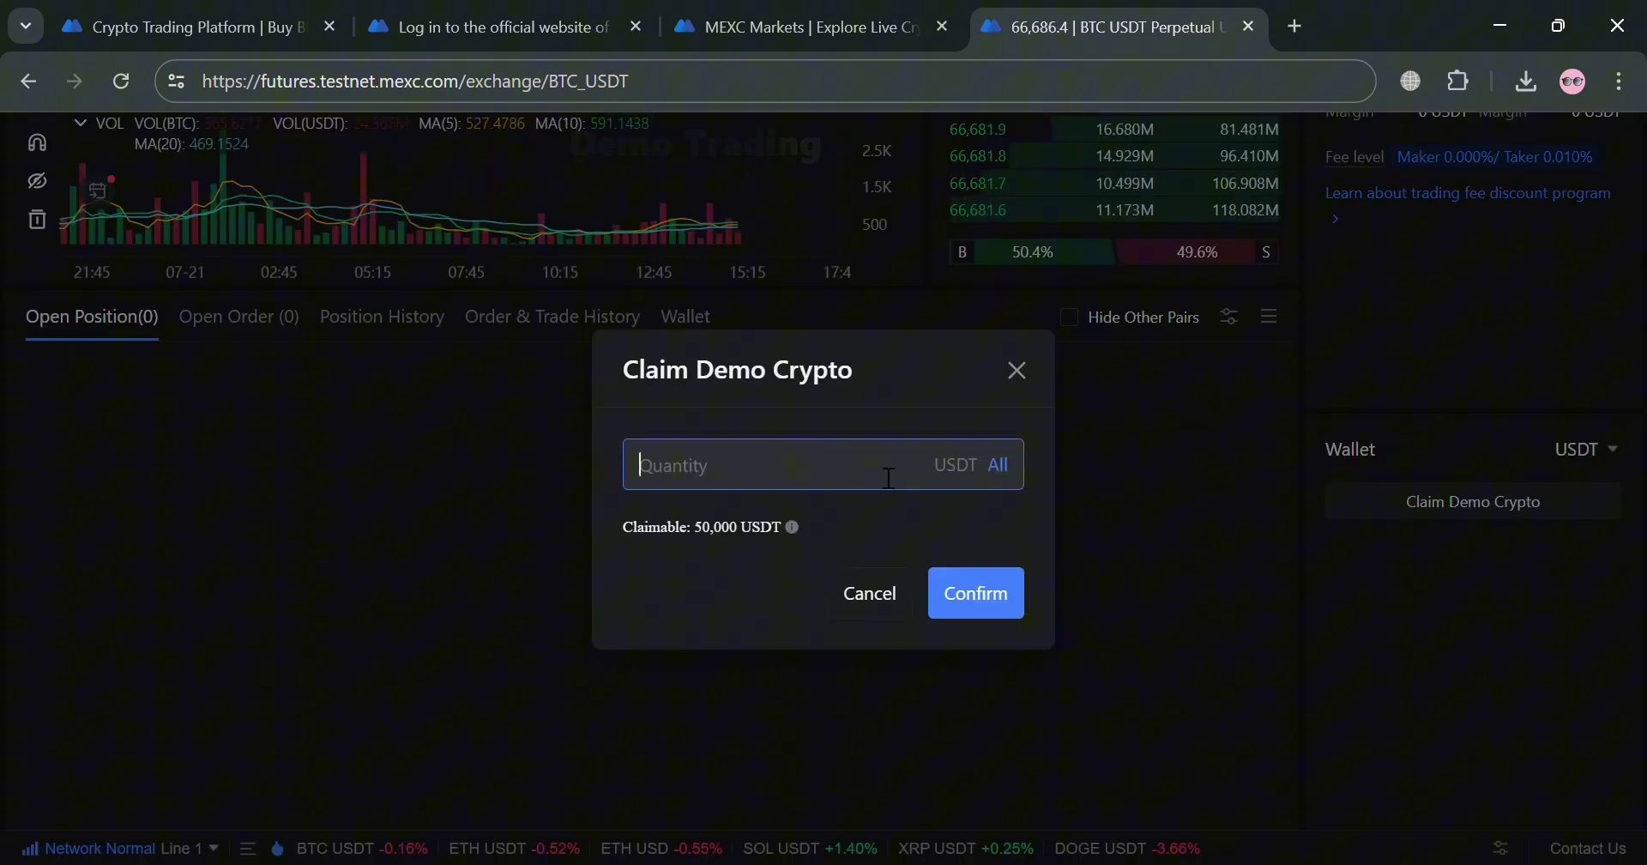
pyautogui.write('1000000')
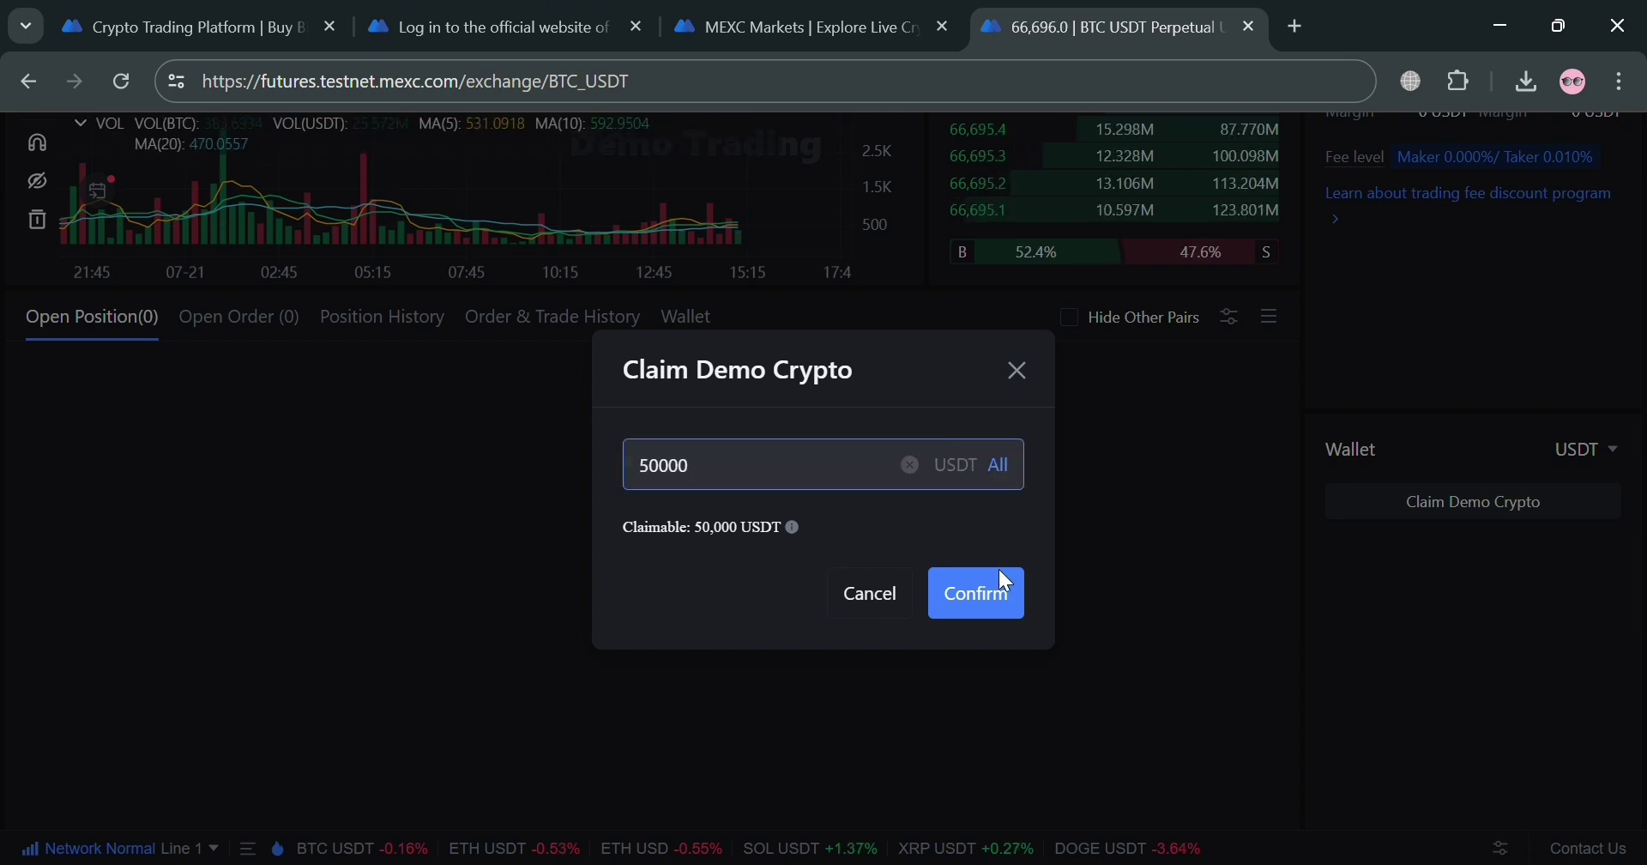
pyautogui.click(1001, 592)
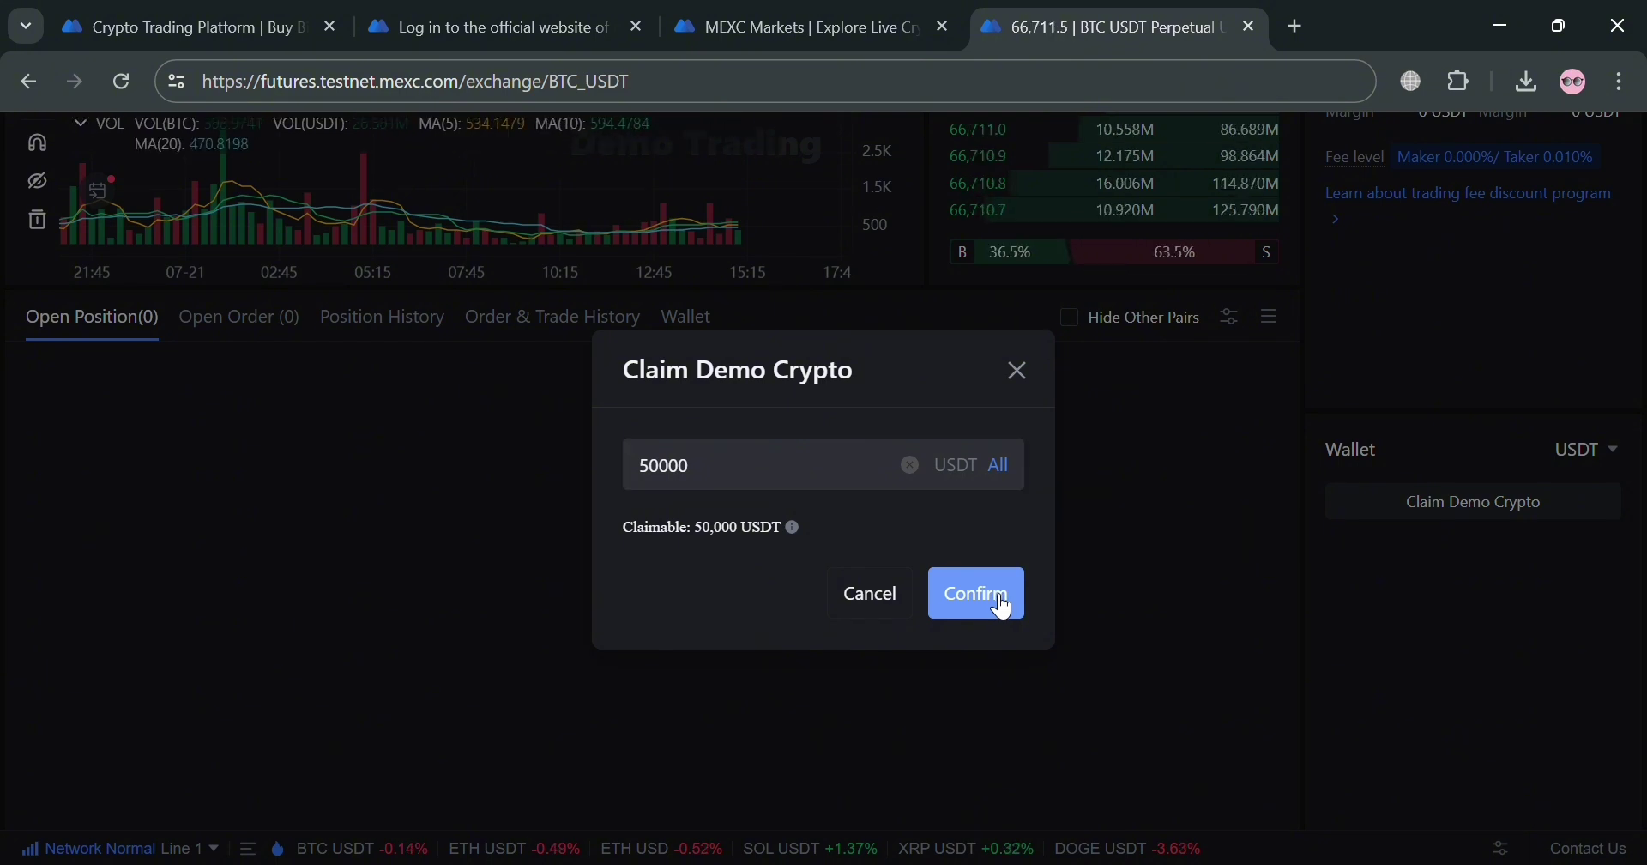
pyautogui.click(1000, 596)
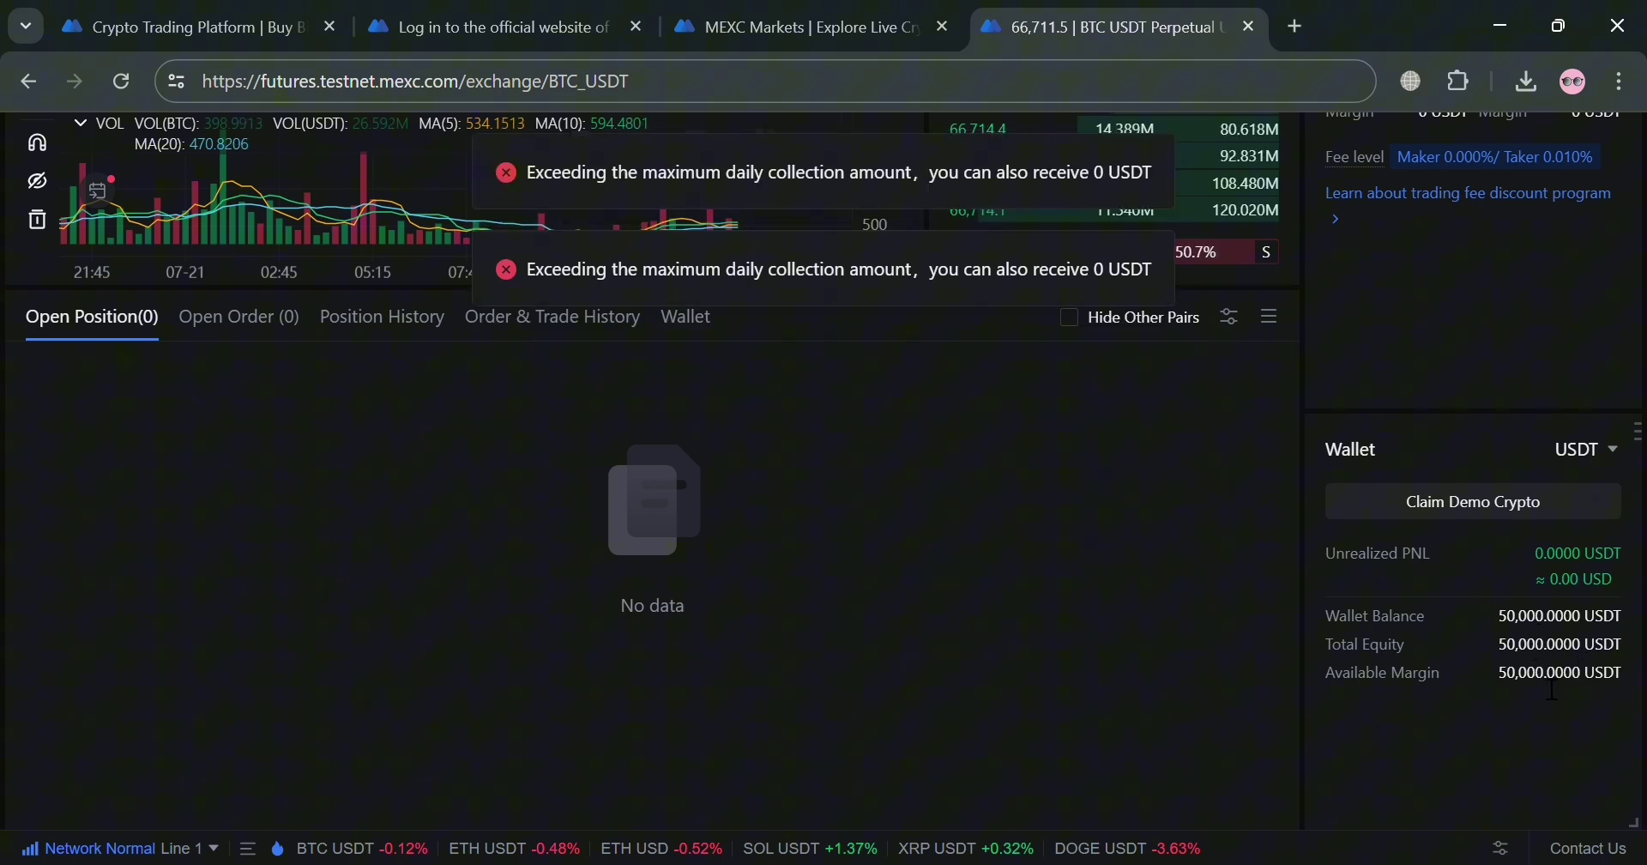
pyautogui.scroll(3, 1549, 687)
pyautogui.scroll(6, 1545, 682)
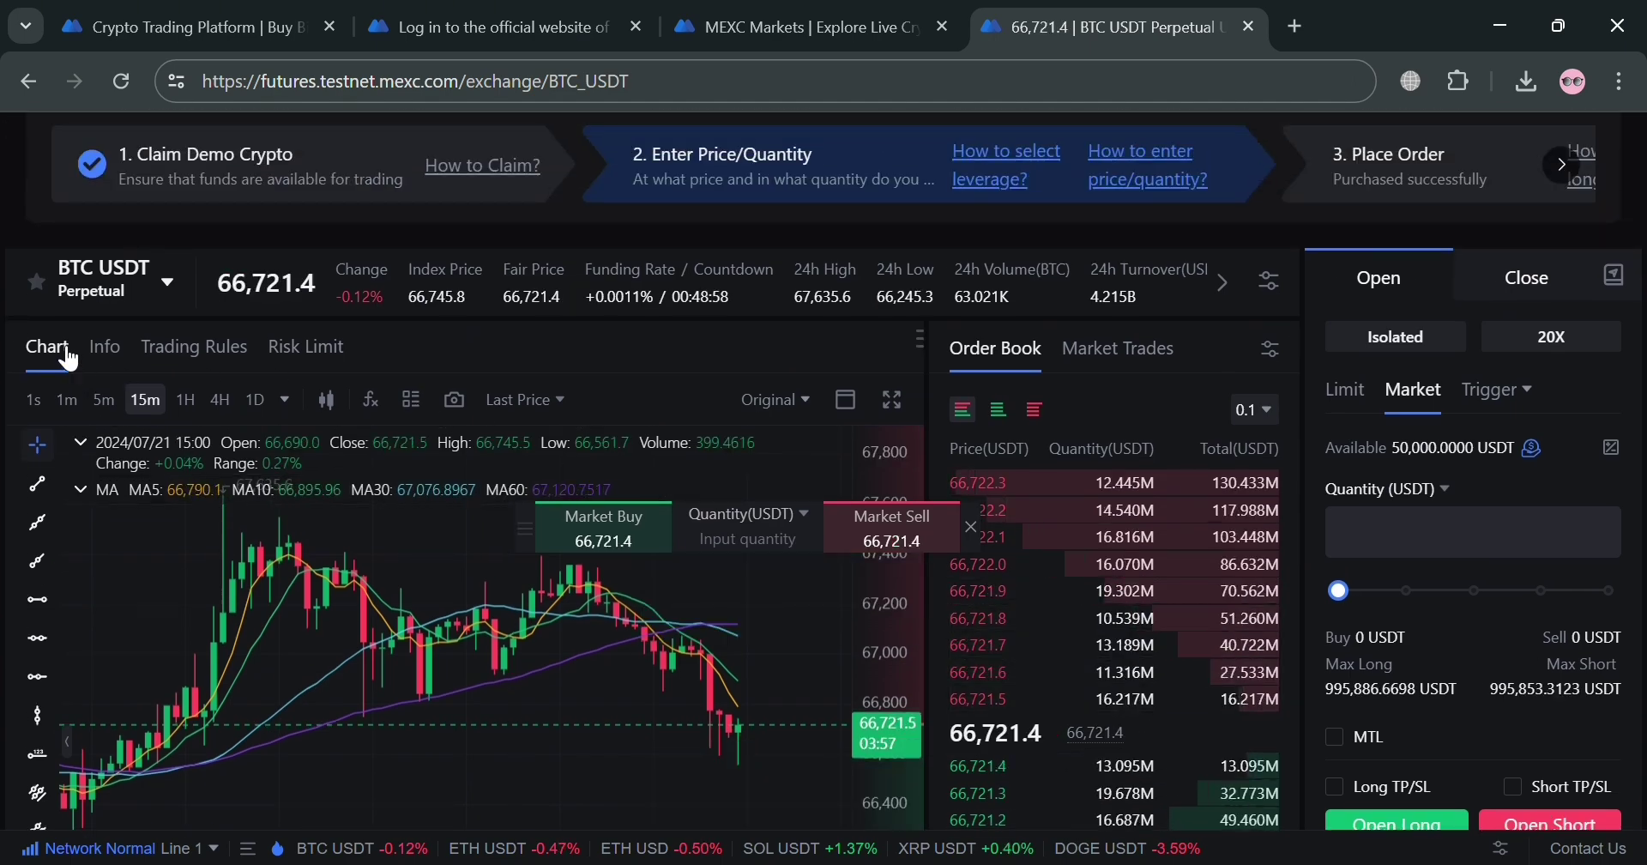
# Change the trading pair from BTC USDT to ETH USDT Perpetual in the USDT-M list
pyautogui.click(178, 283)
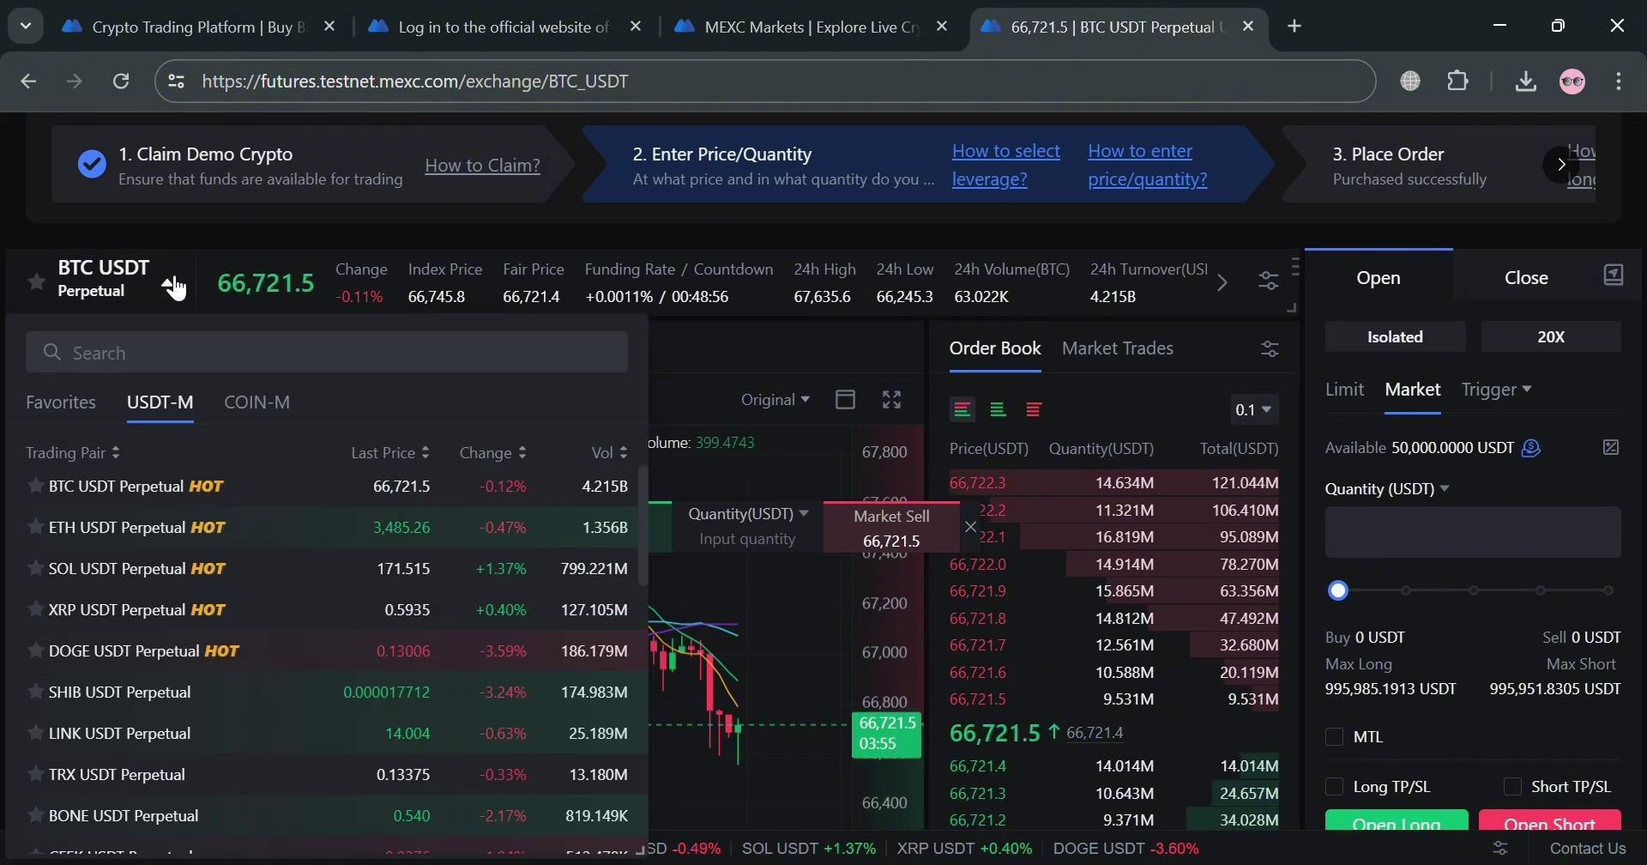
pyautogui.scroll(-2, 188, 616)
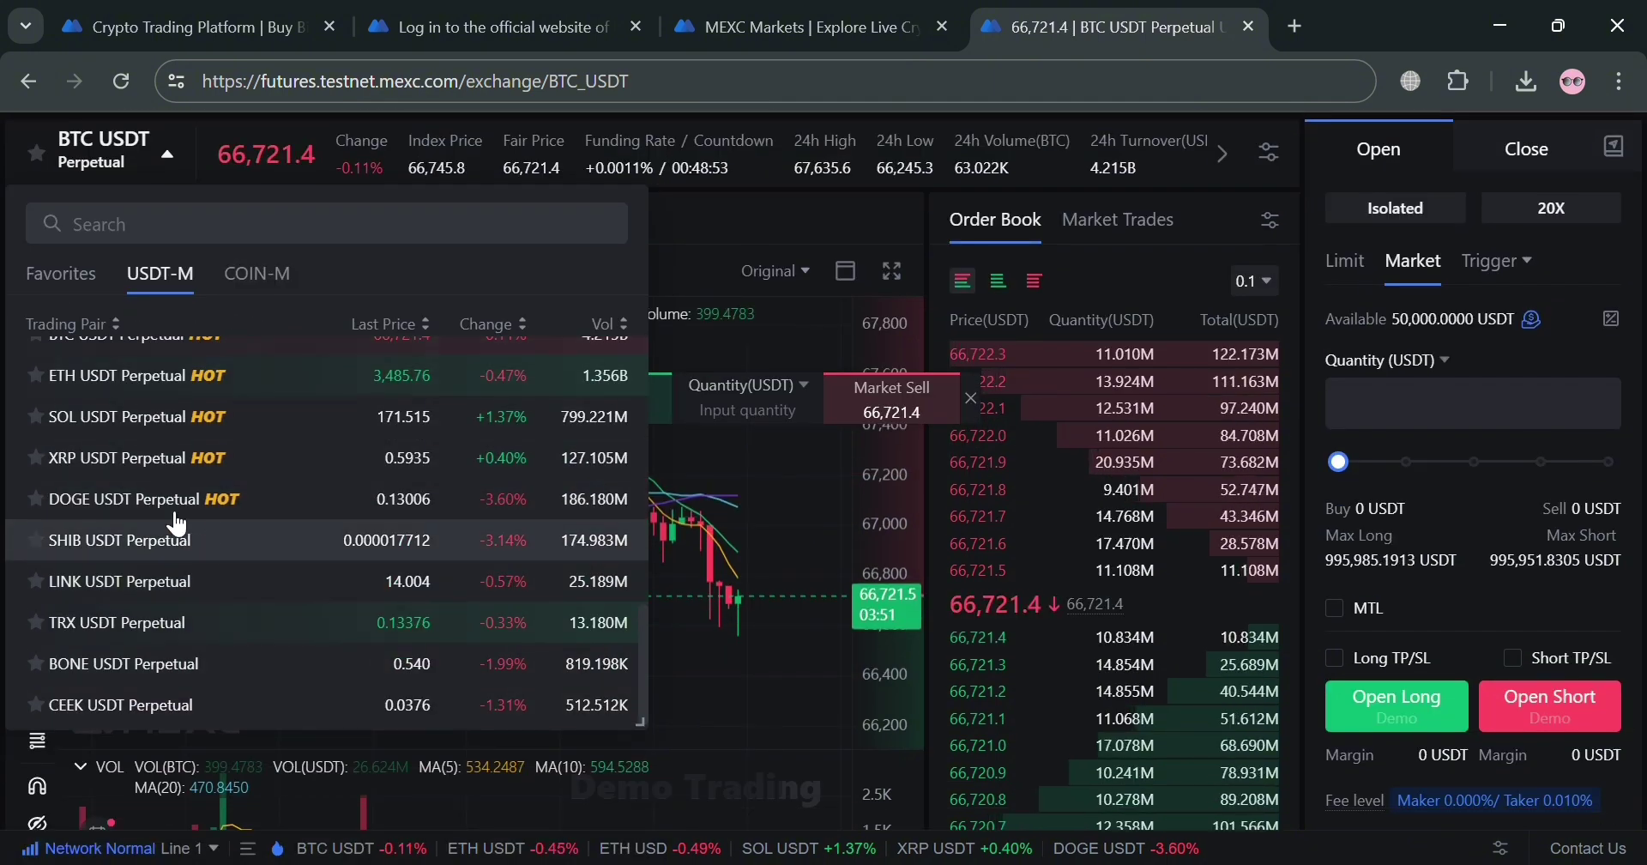
pyautogui.click(66, 277)
pyautogui.click(177, 280)
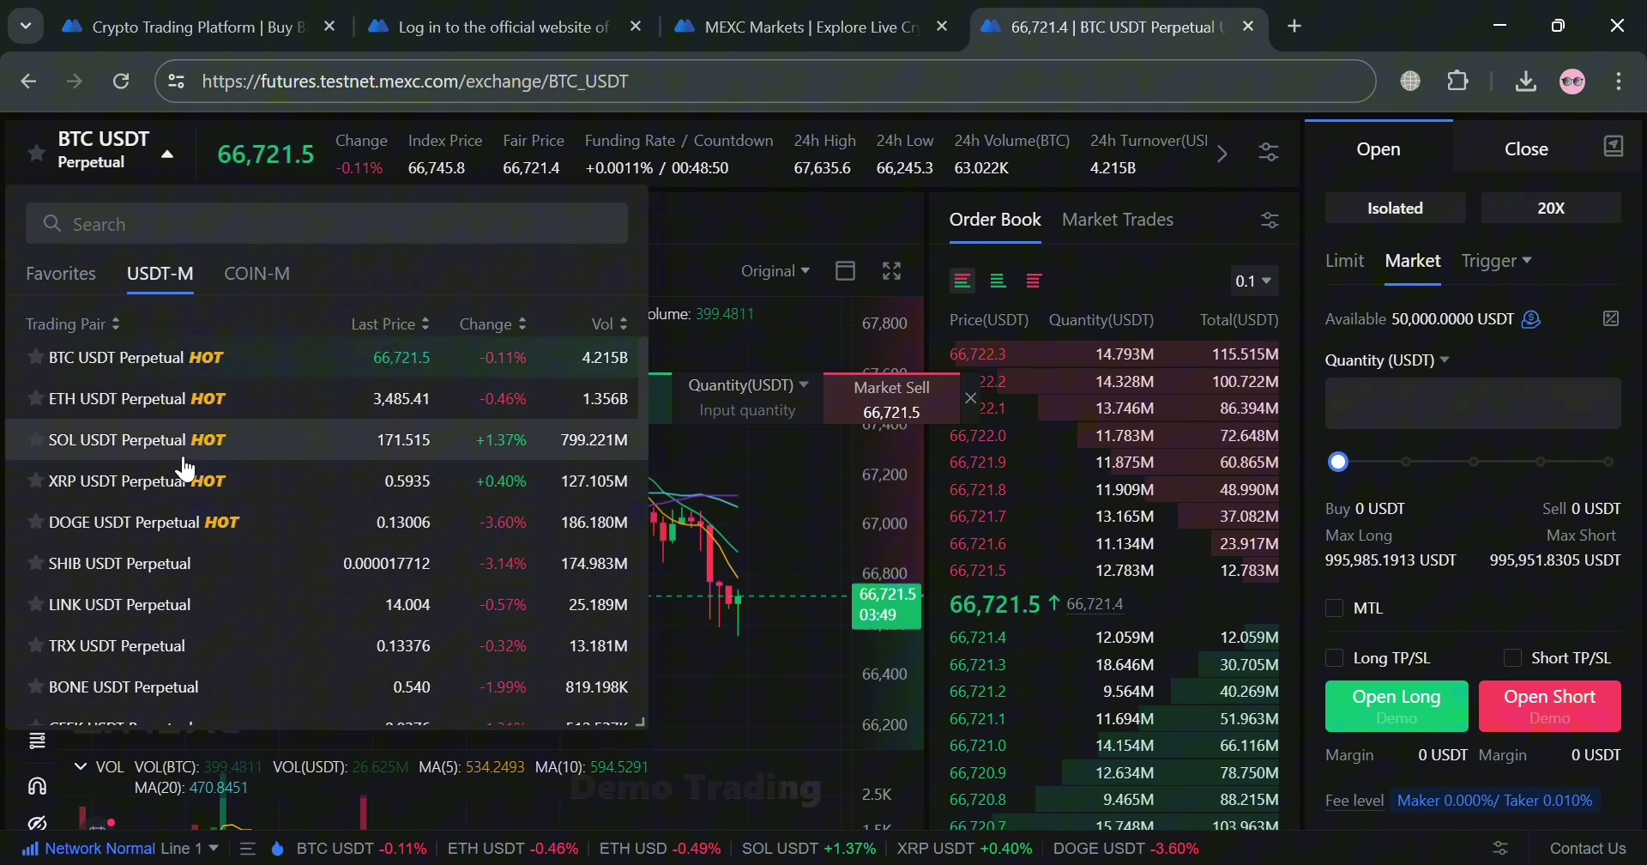
pyautogui.scroll(-1, 235, 592)
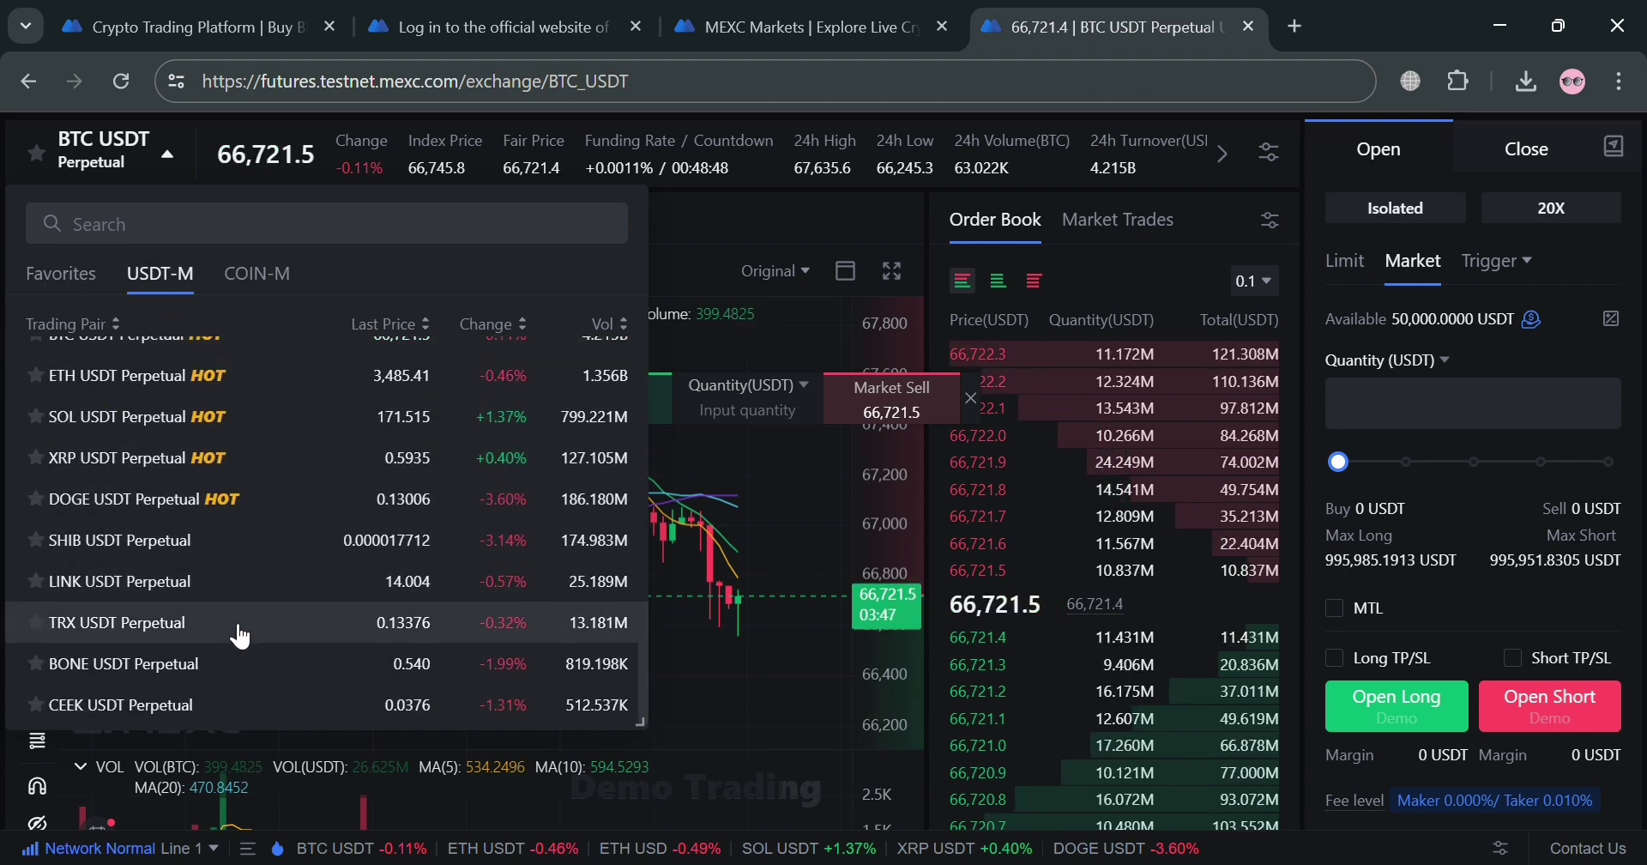
pyautogui.scroll(1, 219, 445)
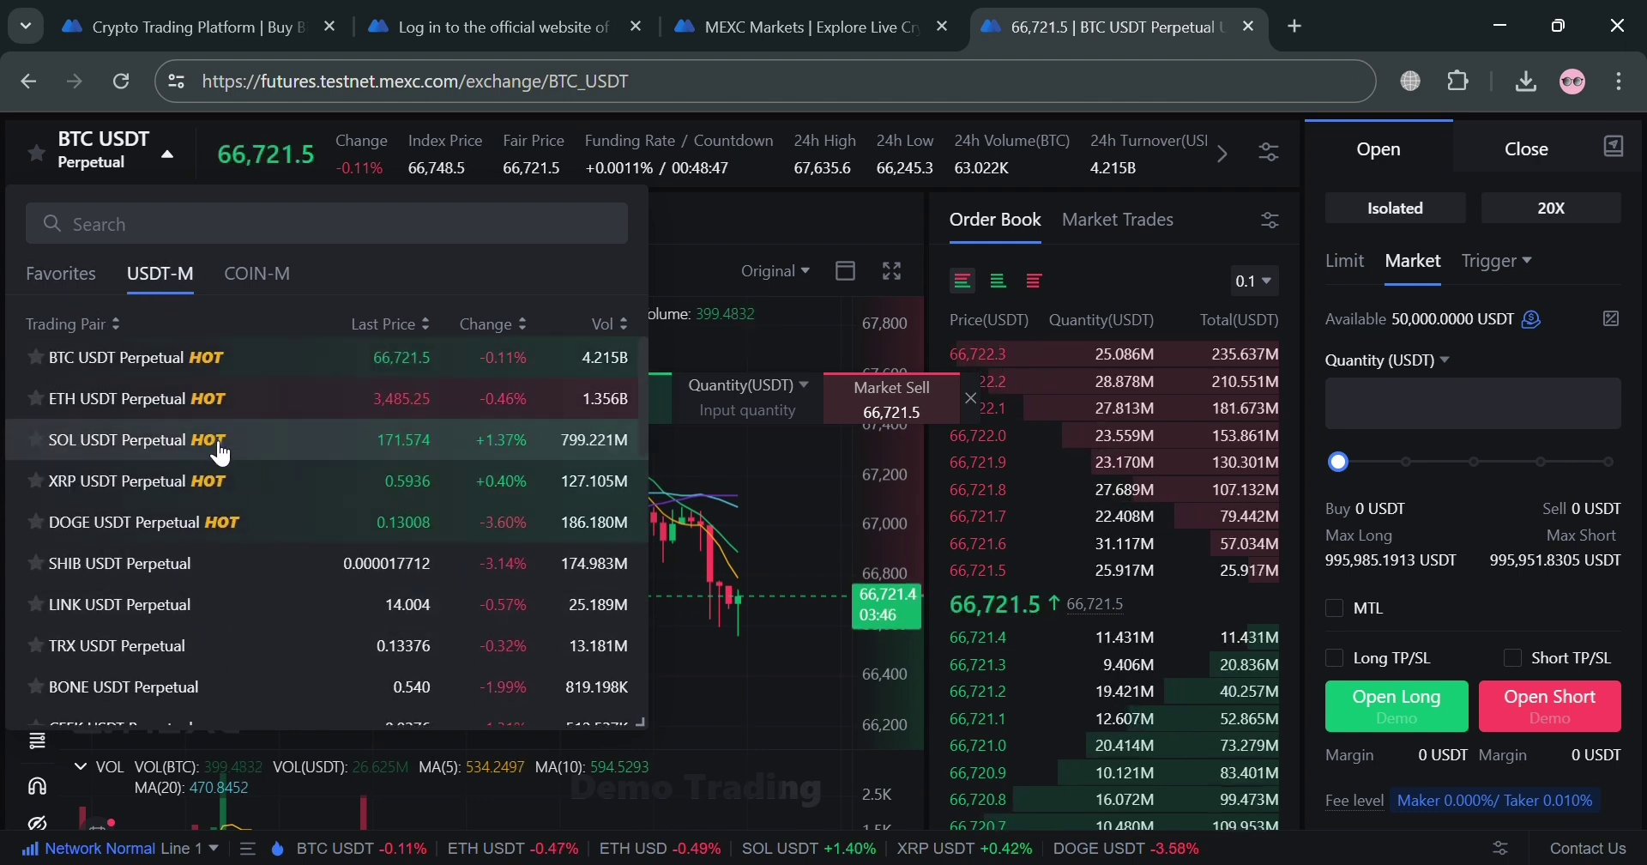
pyautogui.click(327, 416)
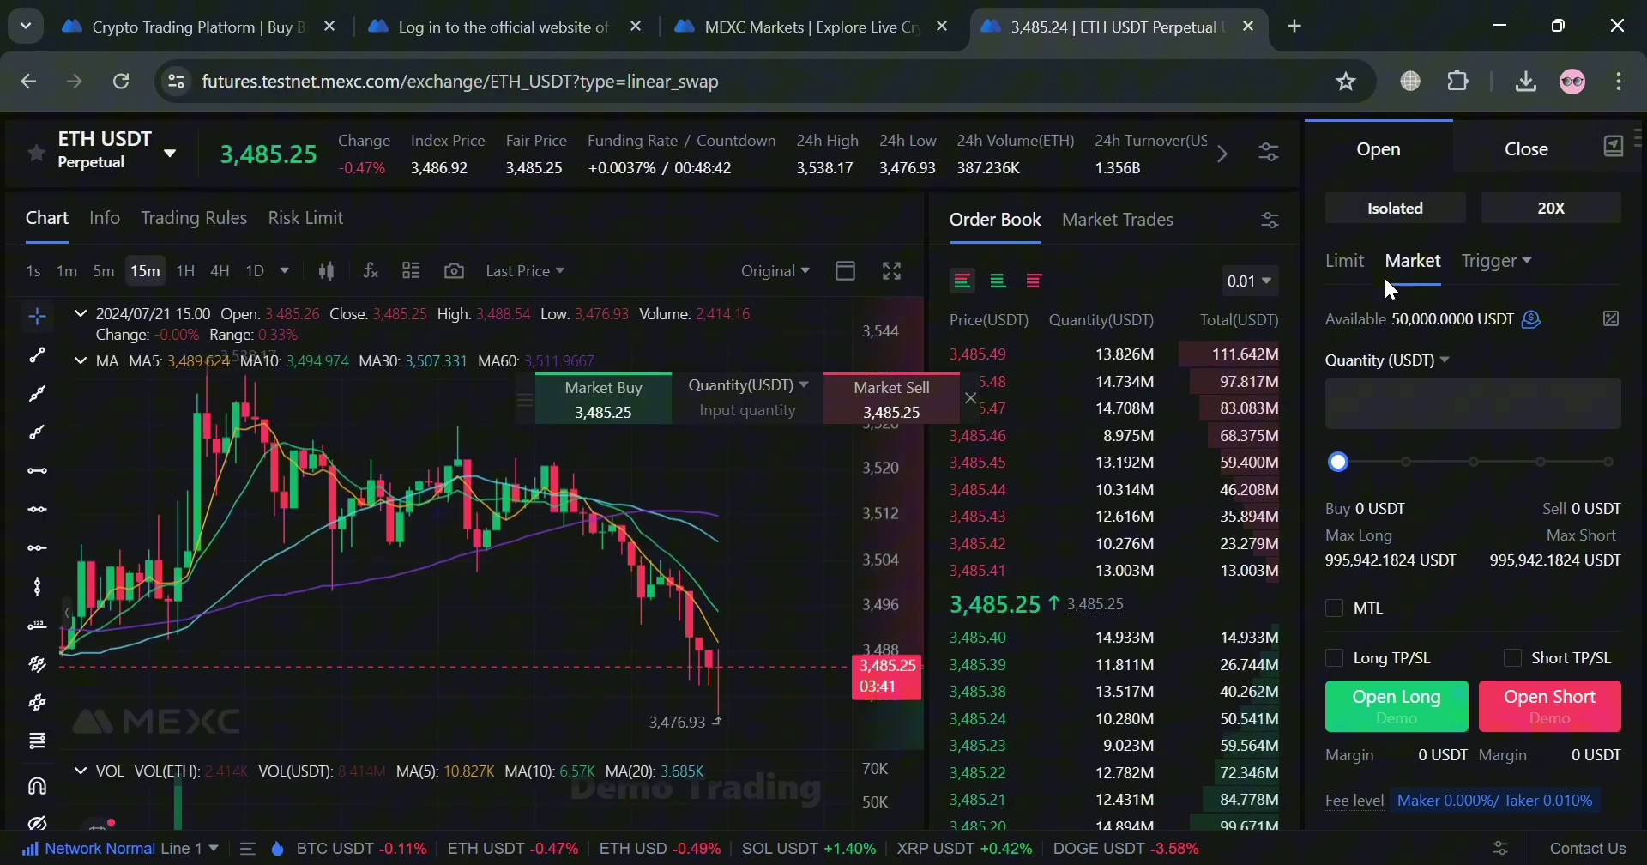
# Close the ETH USDT trading guide, preview the Limit form at 3485.41, then return to Market
pyautogui.click(1529, 241)
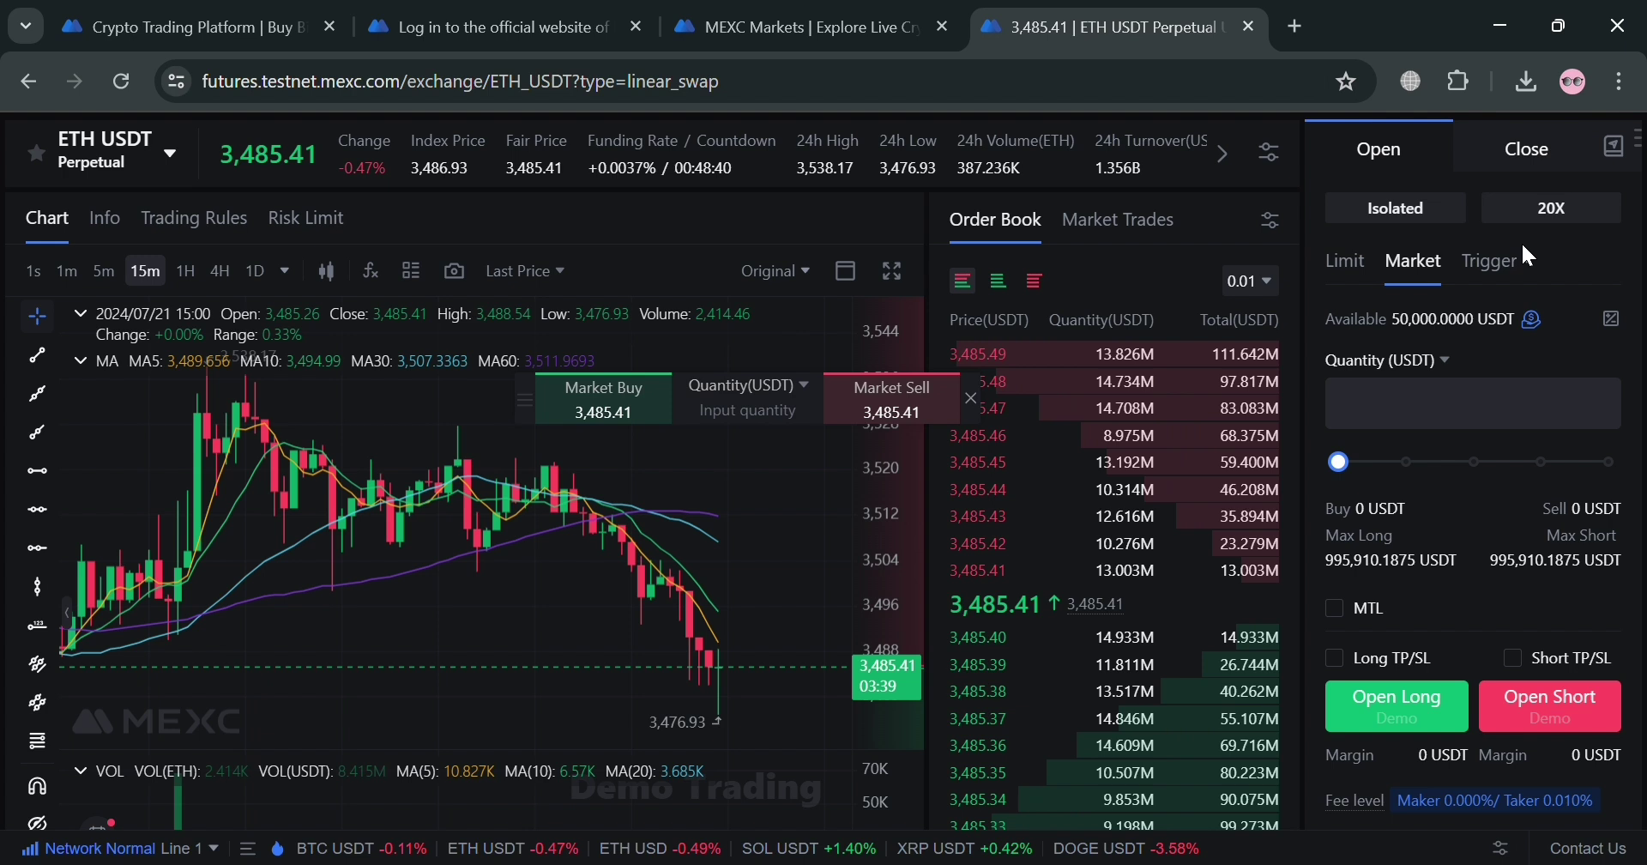
pyautogui.click(1357, 268)
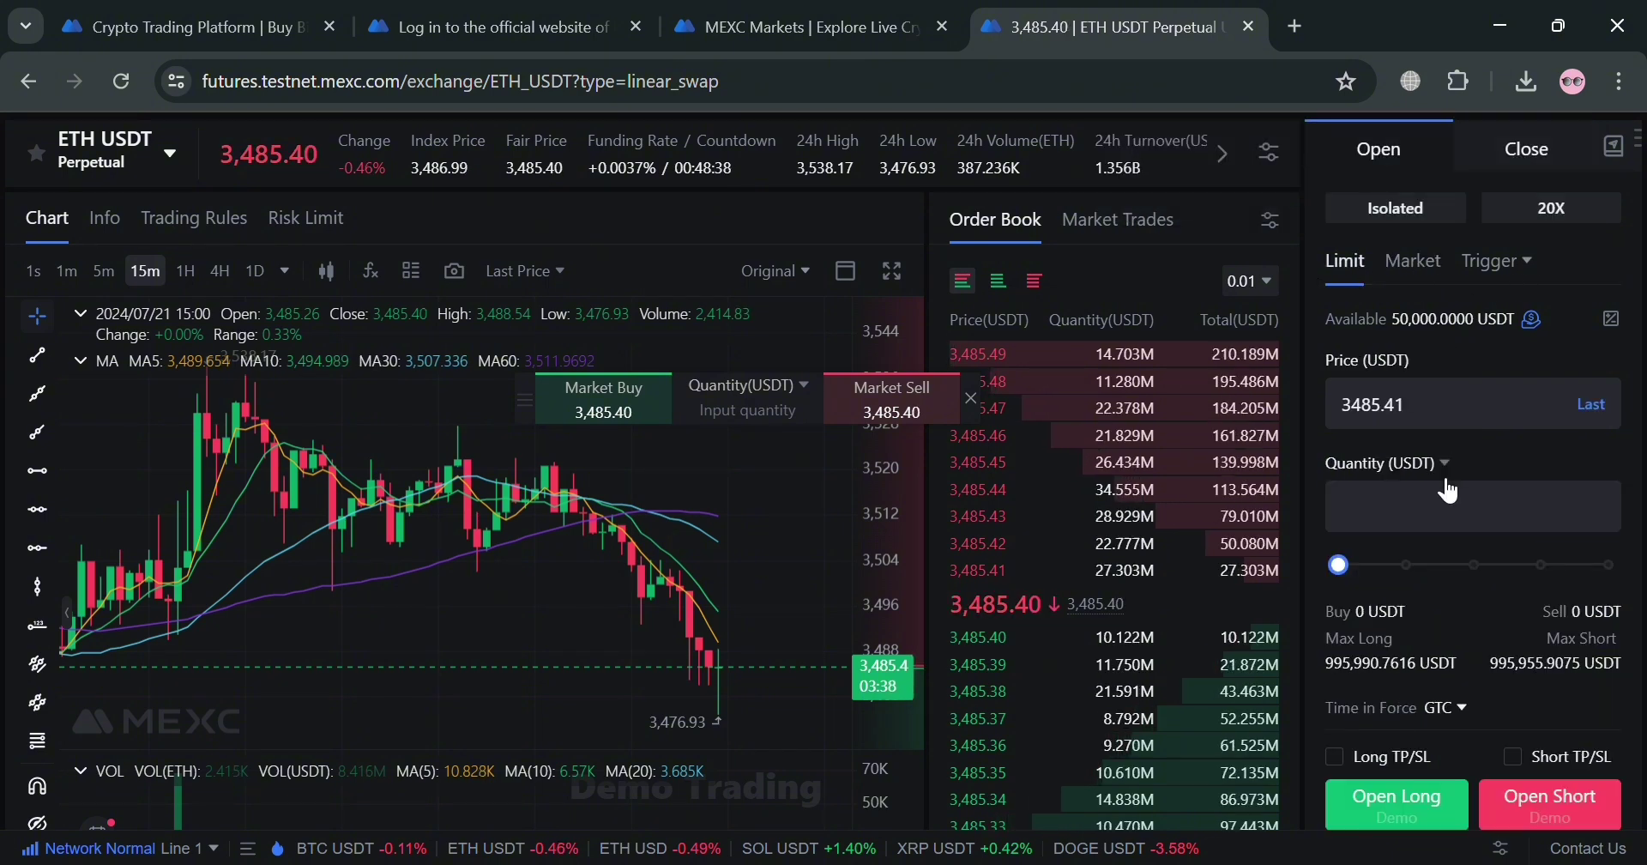
pyautogui.scroll(-2, 1476, 488)
pyautogui.scroll(3, 1476, 471)
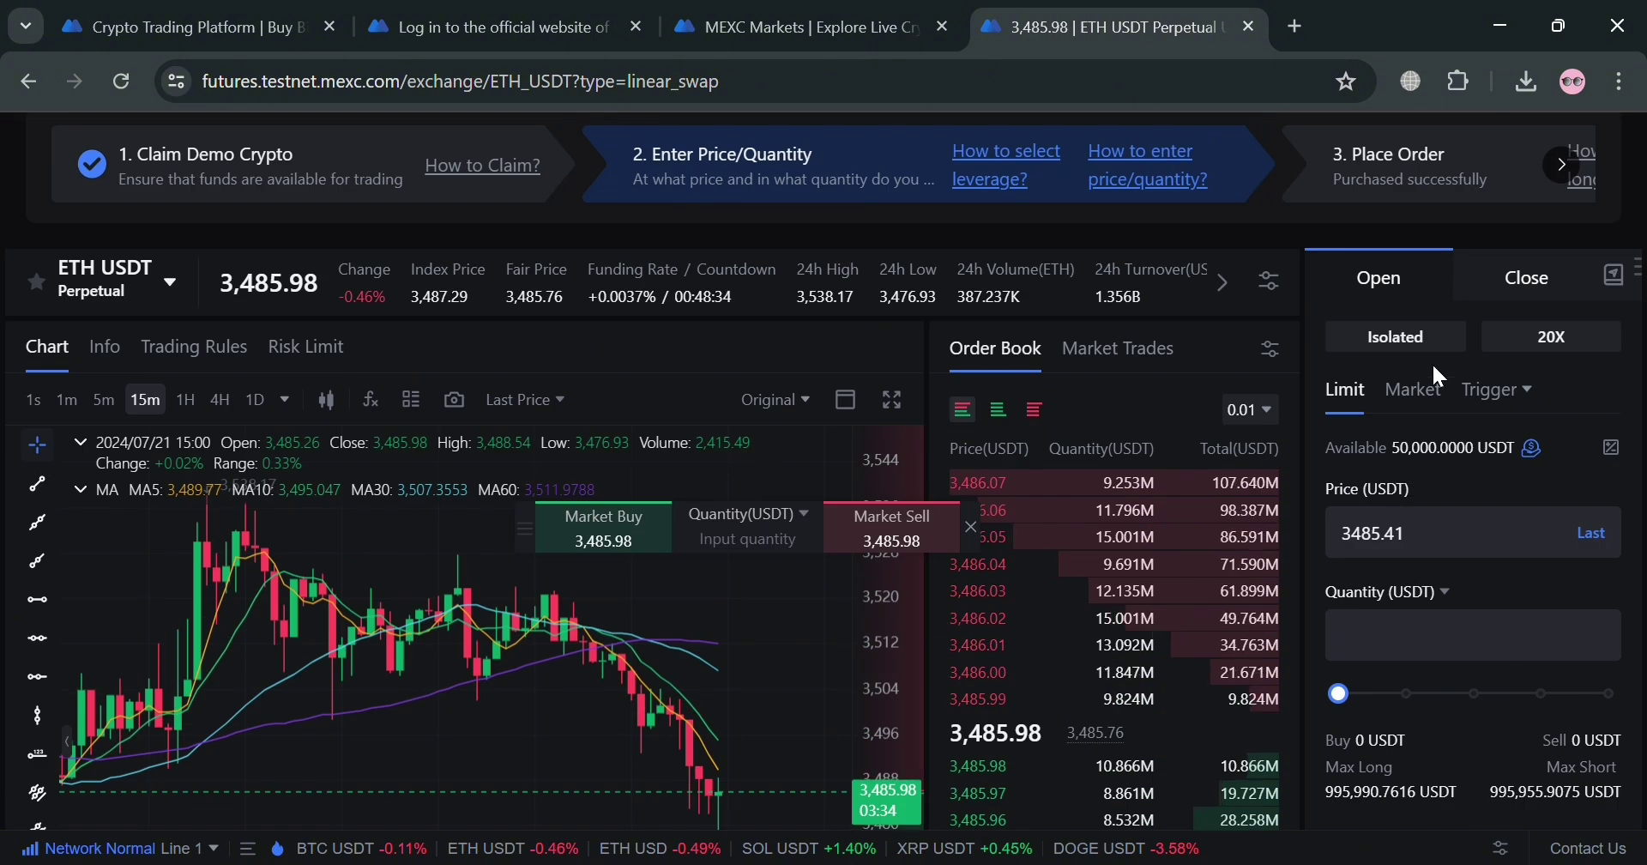
pyautogui.click(1414, 390)
pyautogui.scroll(-1, 1467, 547)
pyautogui.scroll(-2, 1469, 546)
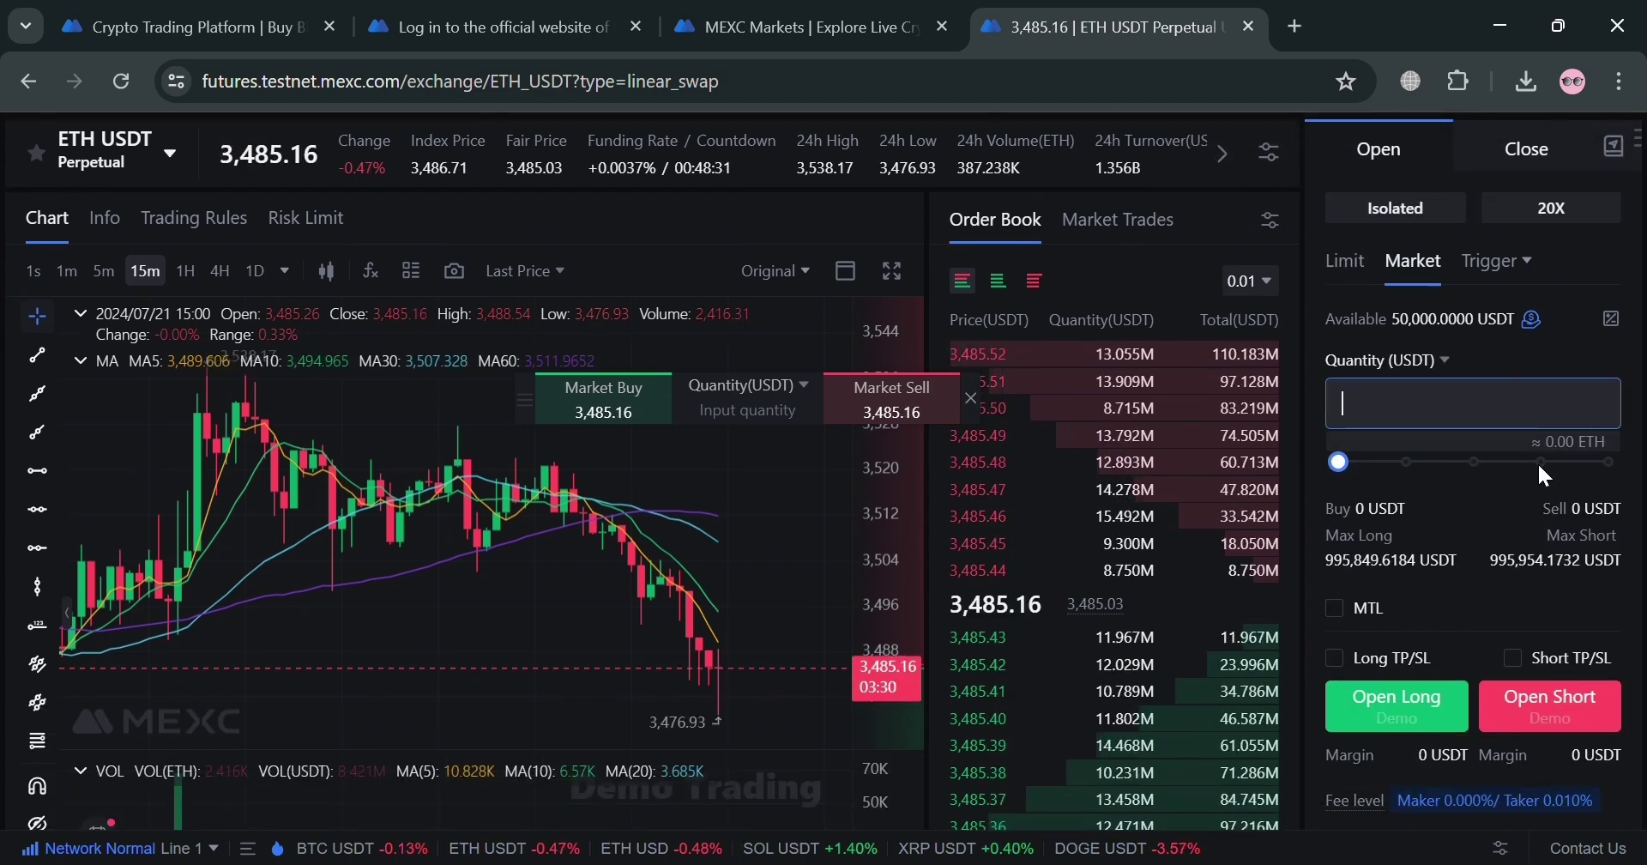
# Enter a 10000 USDT market order quantity, briefly trying the slider at 30%
pyautogui.moveTo(1278, 568)
pyautogui.click(1364, 405)
pyautogui.write('10000')
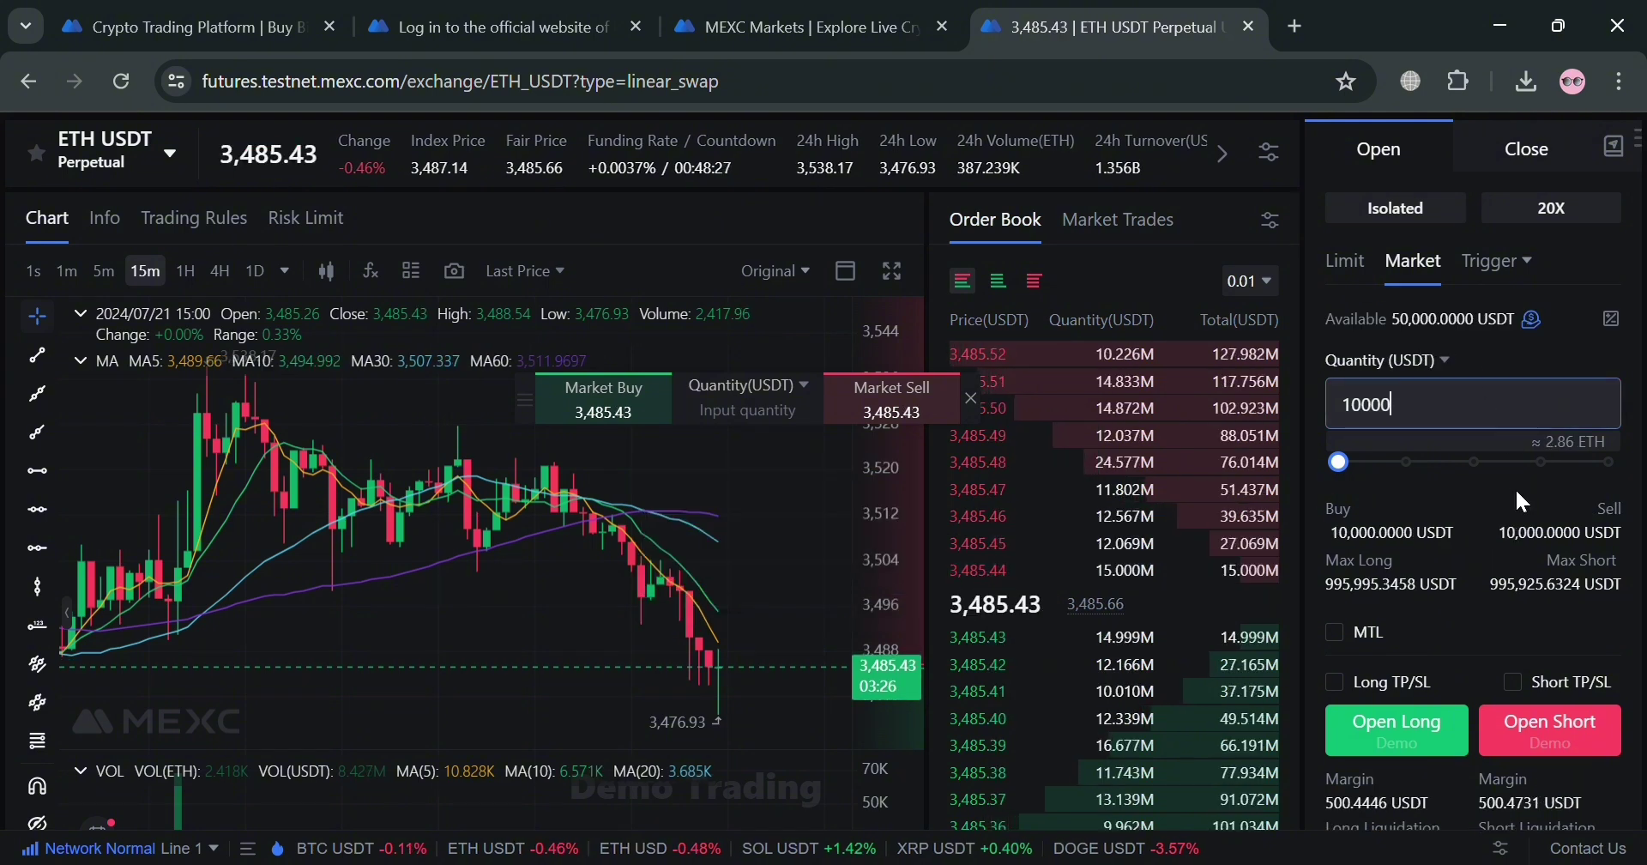
pyautogui.click(1505, 488)
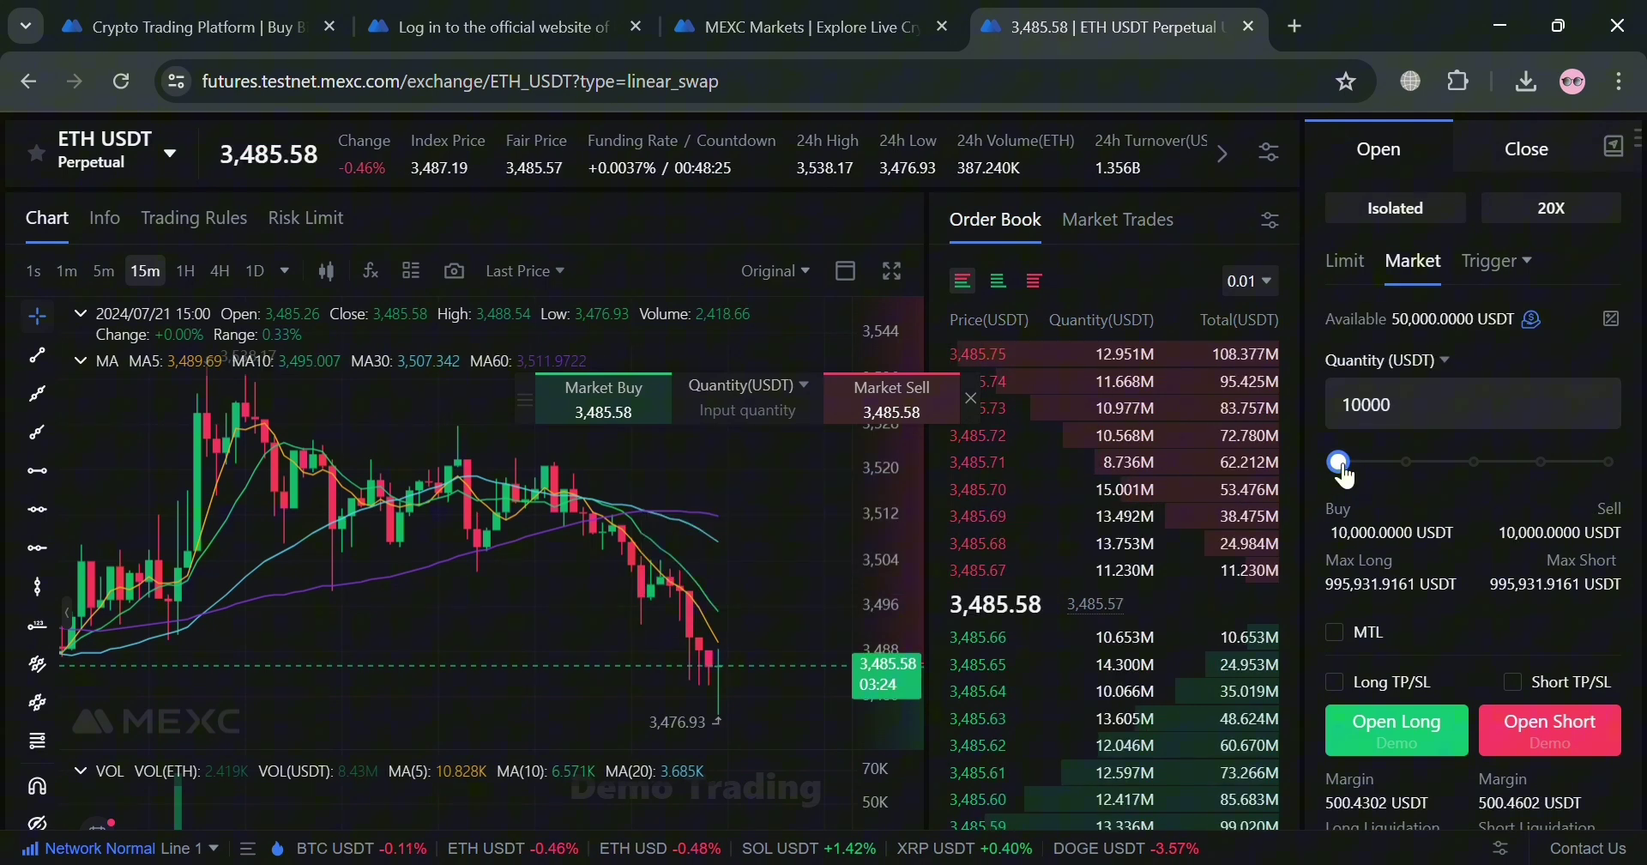
pyautogui.moveTo(1340, 461); pyautogui.dragTo(1489, 476)
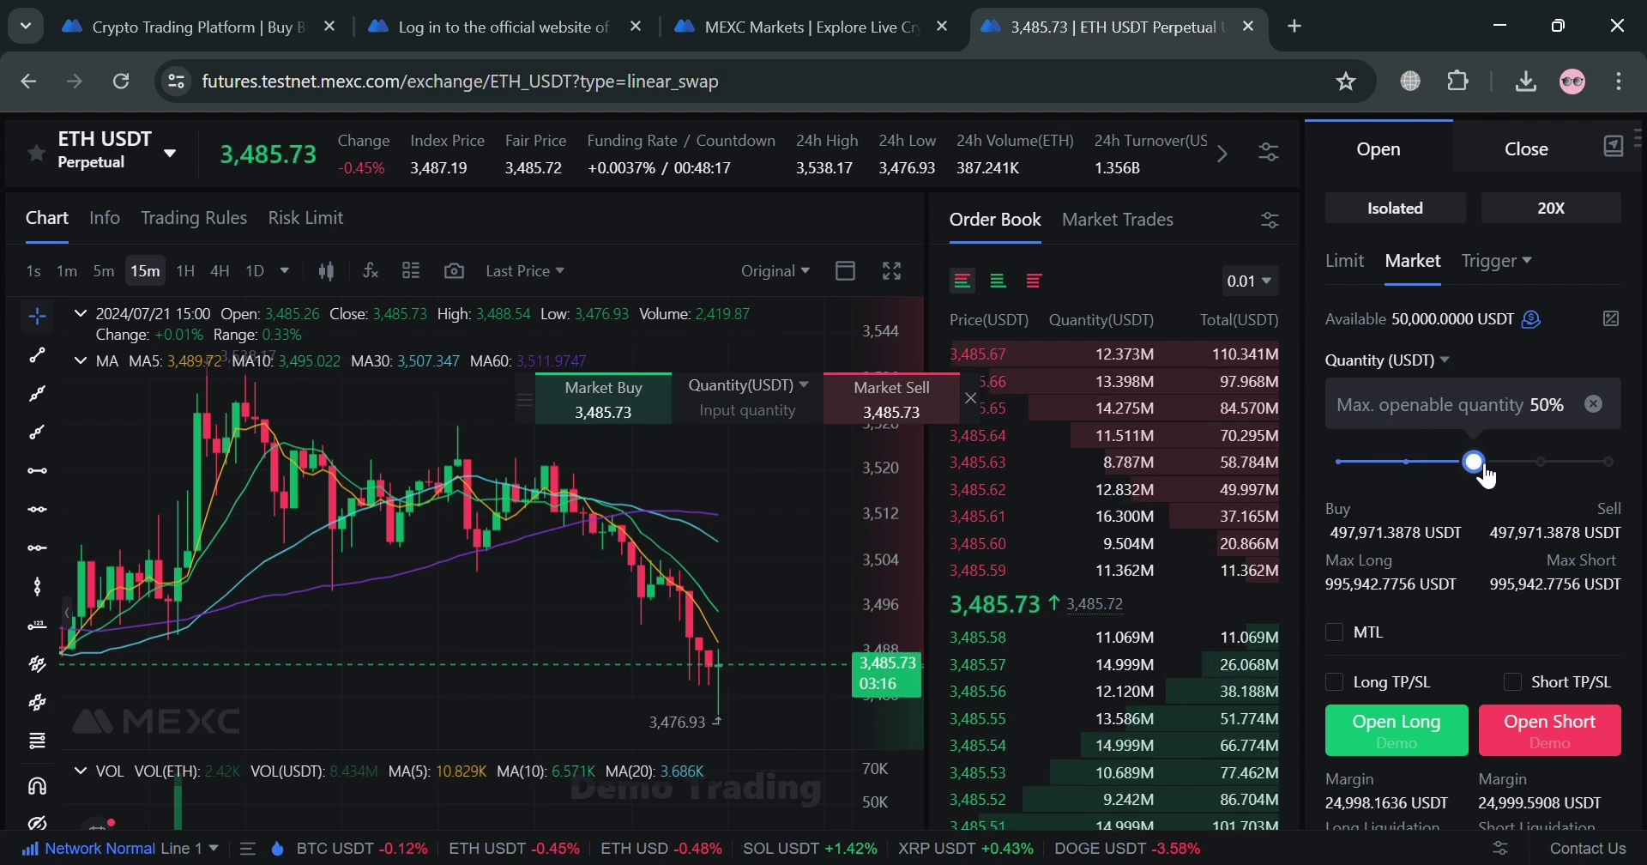
pyautogui.click(1508, 413)
pyautogui.write('10000')
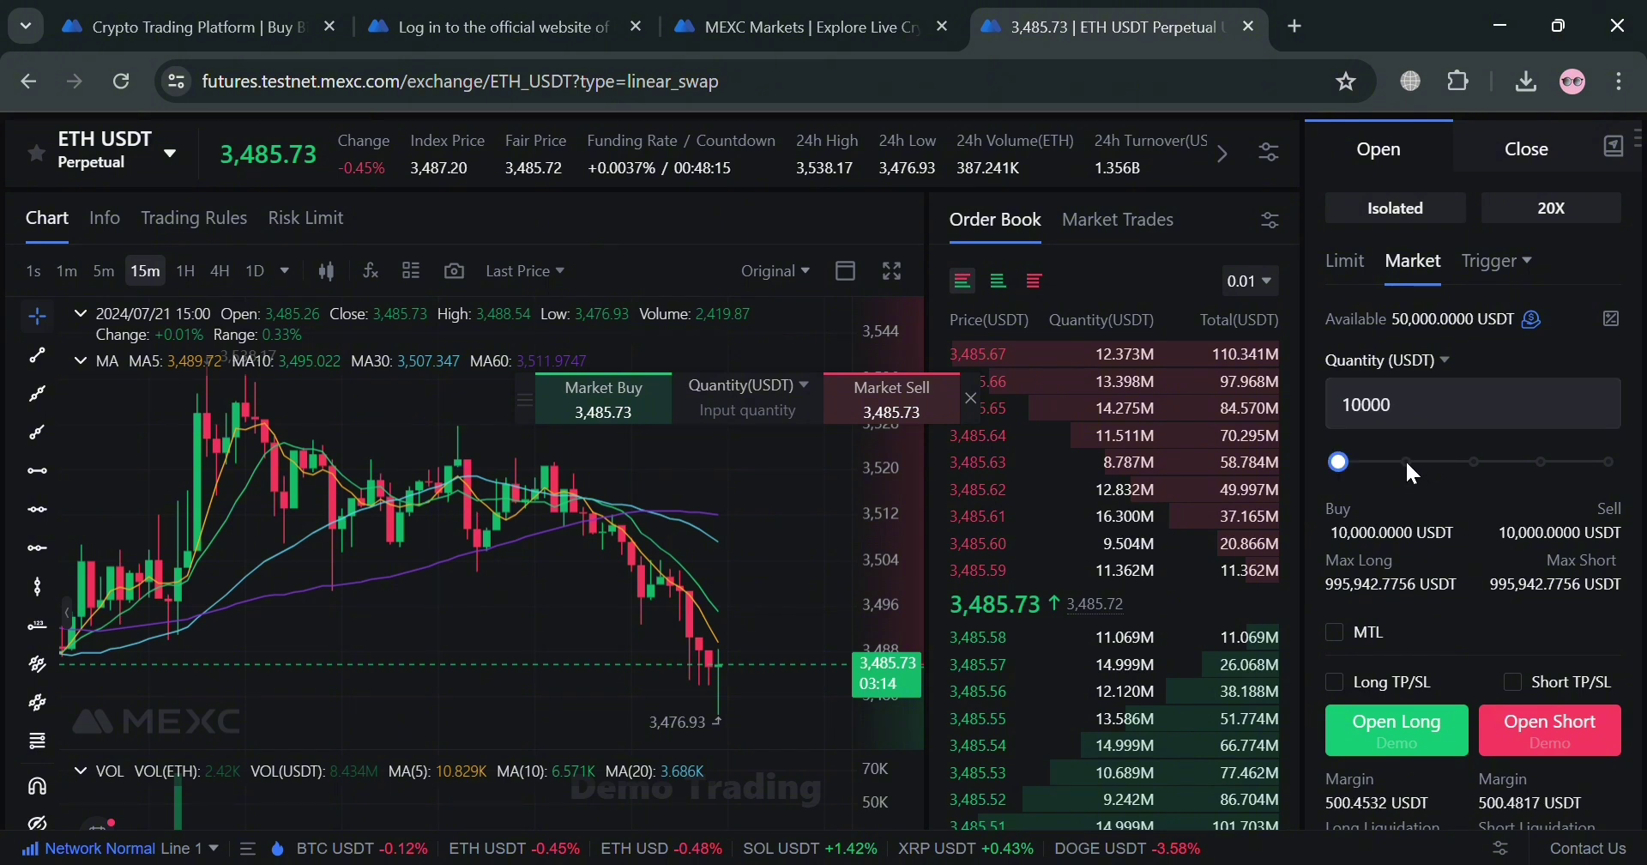
pyautogui.scroll(-1, 1474, 557)
pyautogui.scroll(-1, 1468, 550)
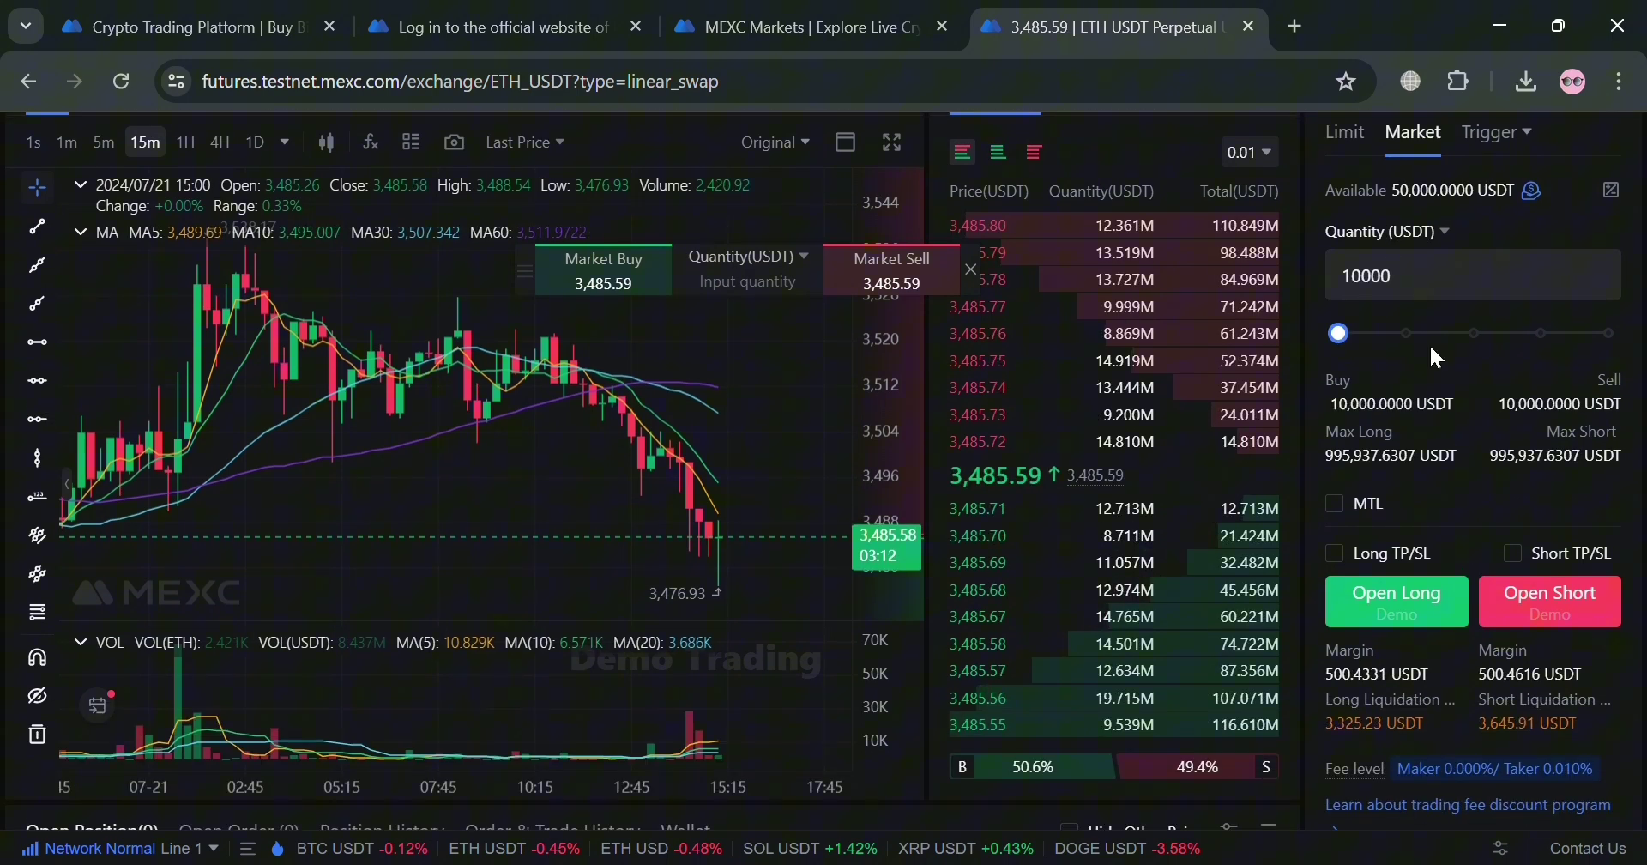
# Set the quantity slider to 50% of the maximum openable amount
pyautogui.click(1403, 334)
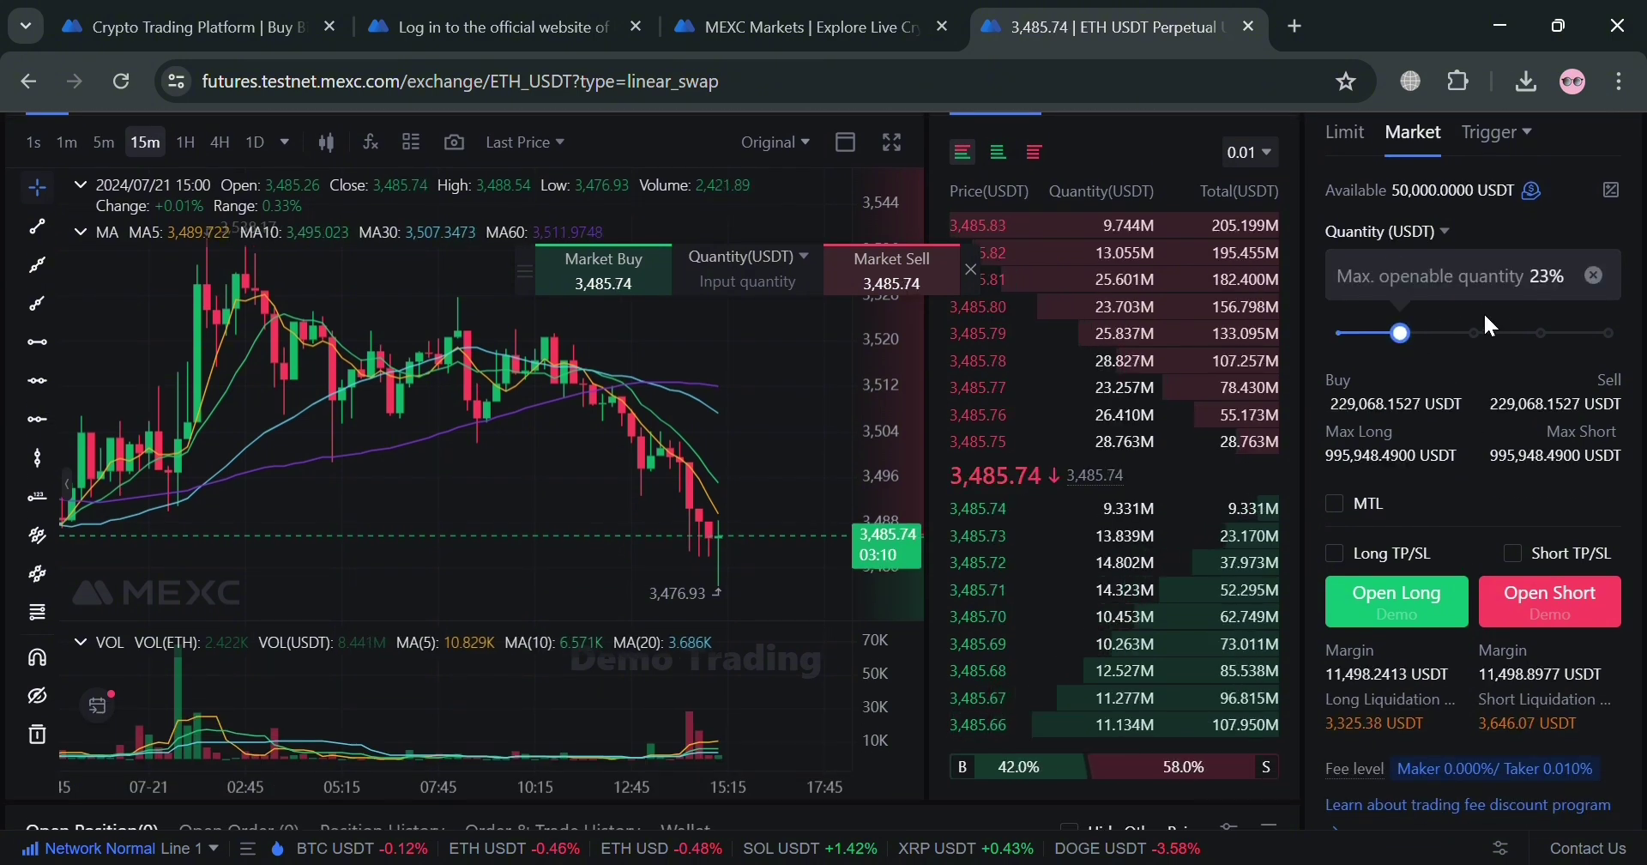
pyautogui.click(1472, 334)
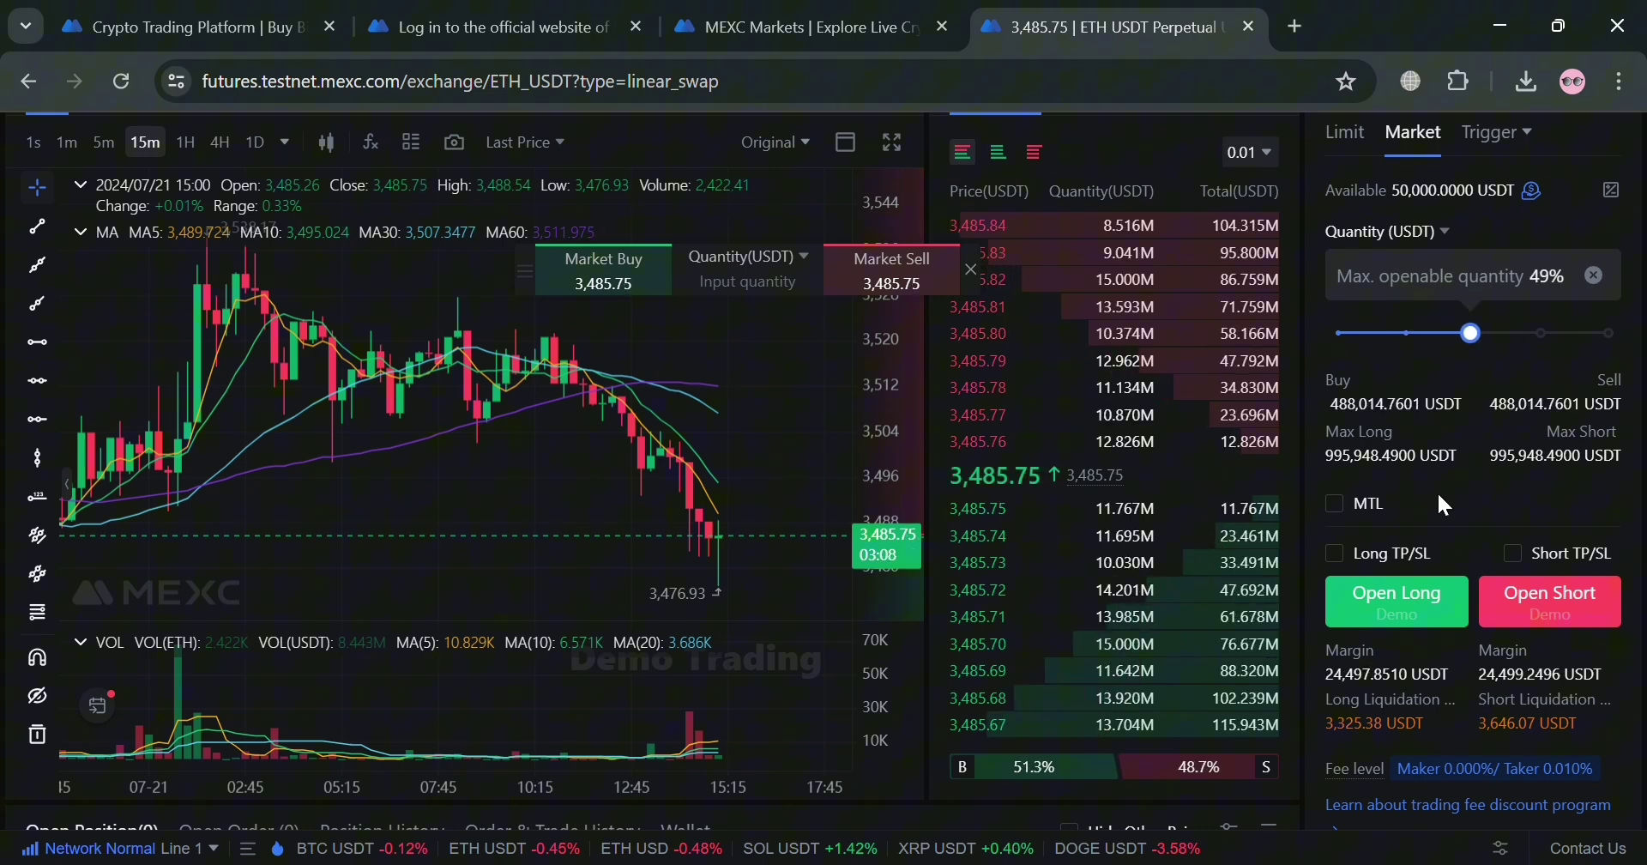
pyautogui.click(1482, 334)
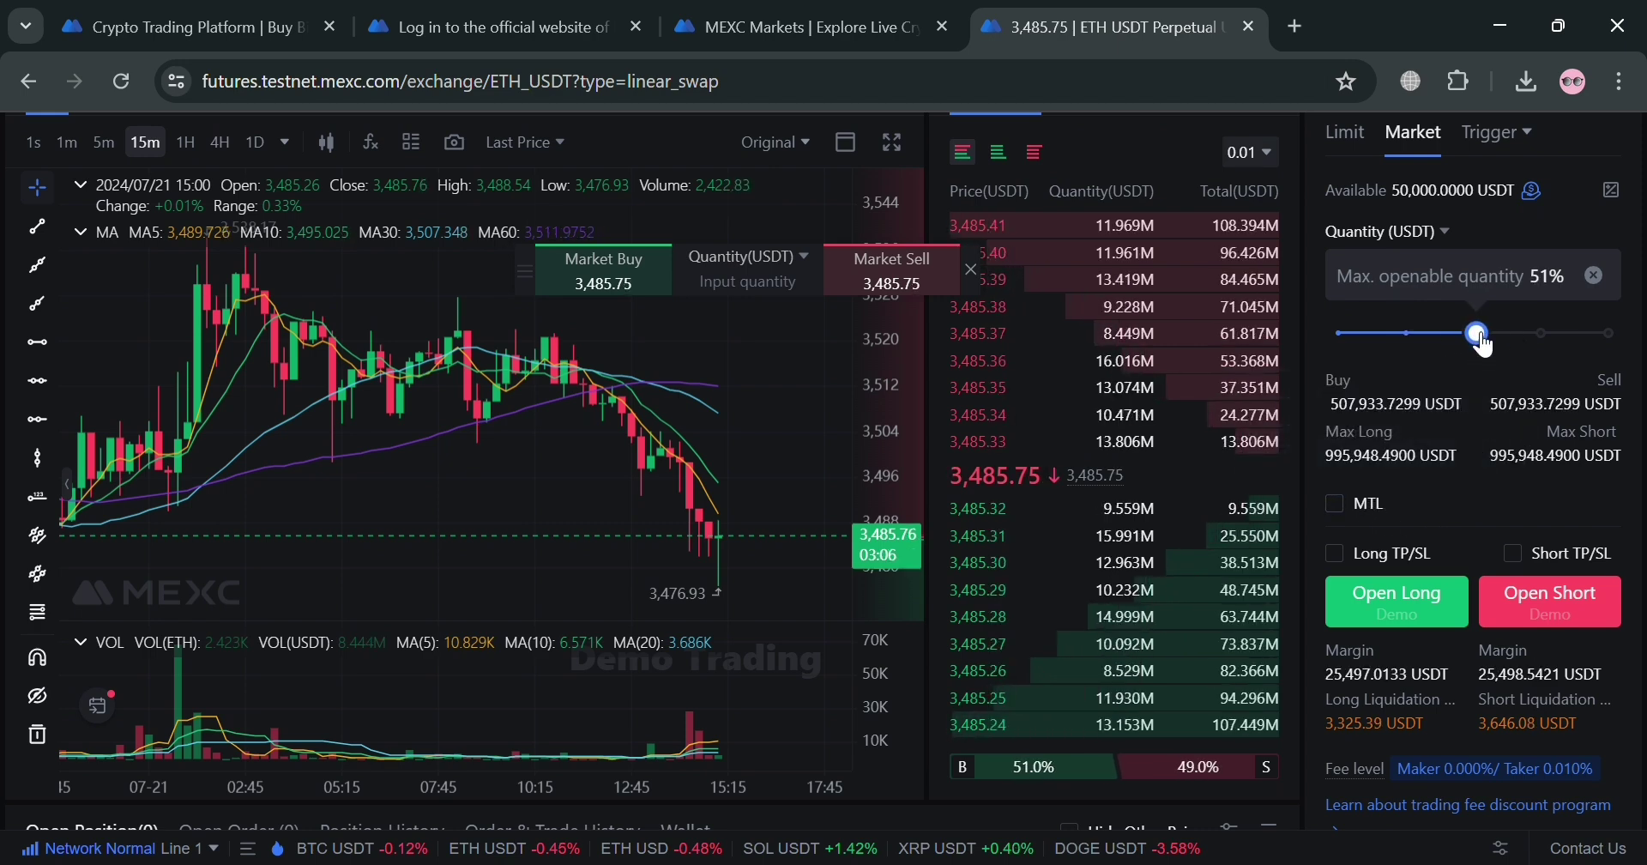
pyautogui.click(1479, 335)
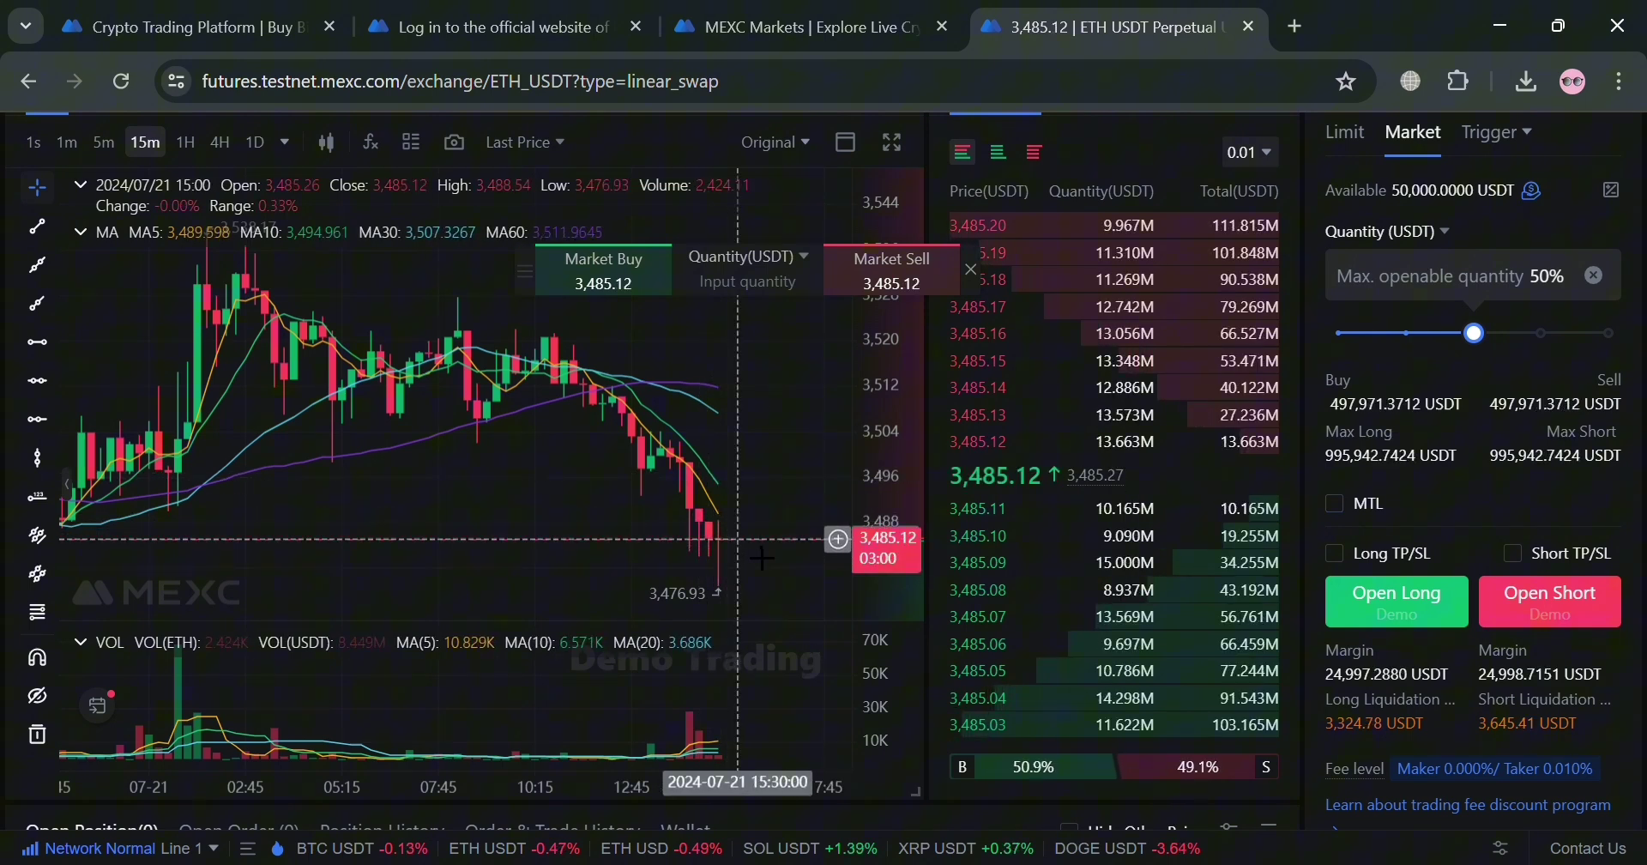
pyautogui.scroll(3, 732, 556)
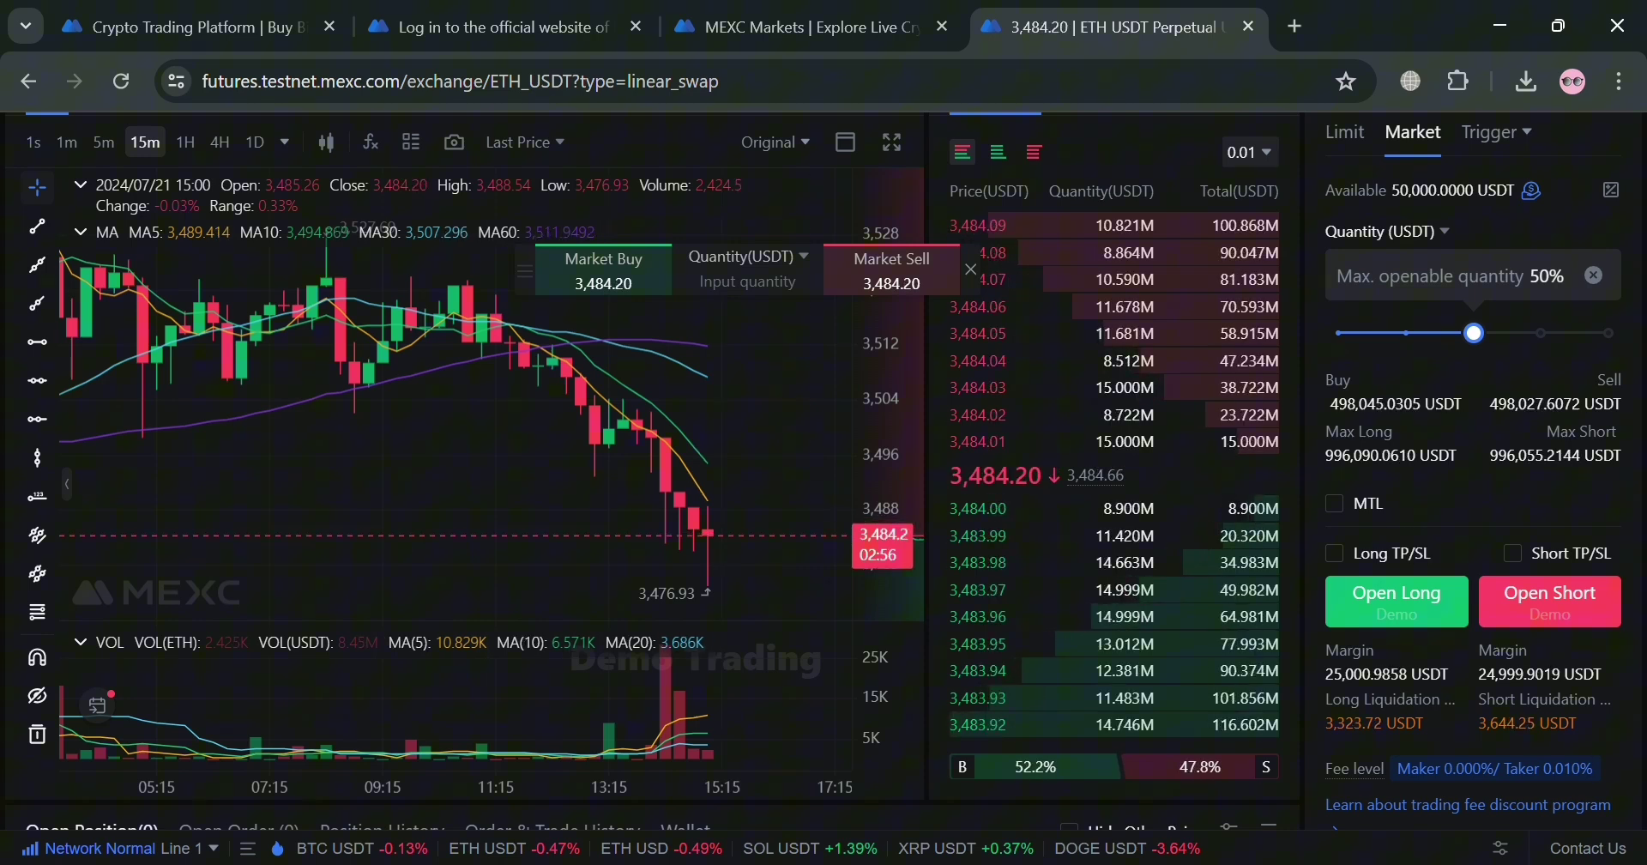
# Toggle MTL on and back off, leaving it disabled
pyautogui.click(1352, 518)
pyautogui.click(1352, 518)
pyautogui.scroll(-2, 1548, 528)
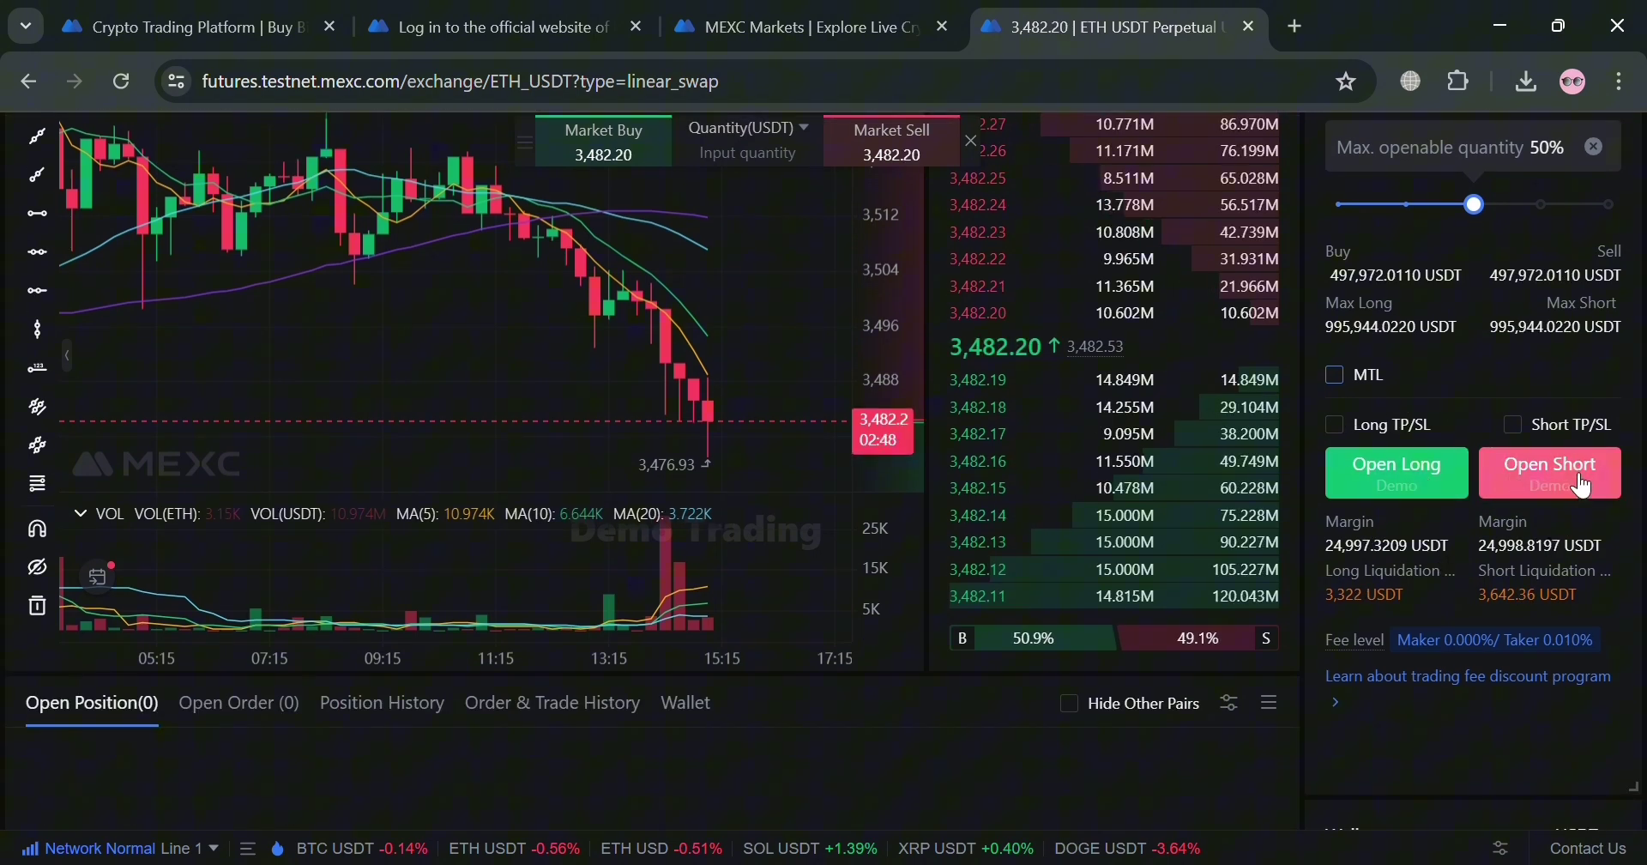
pyautogui.scroll(-2, 1470, 519)
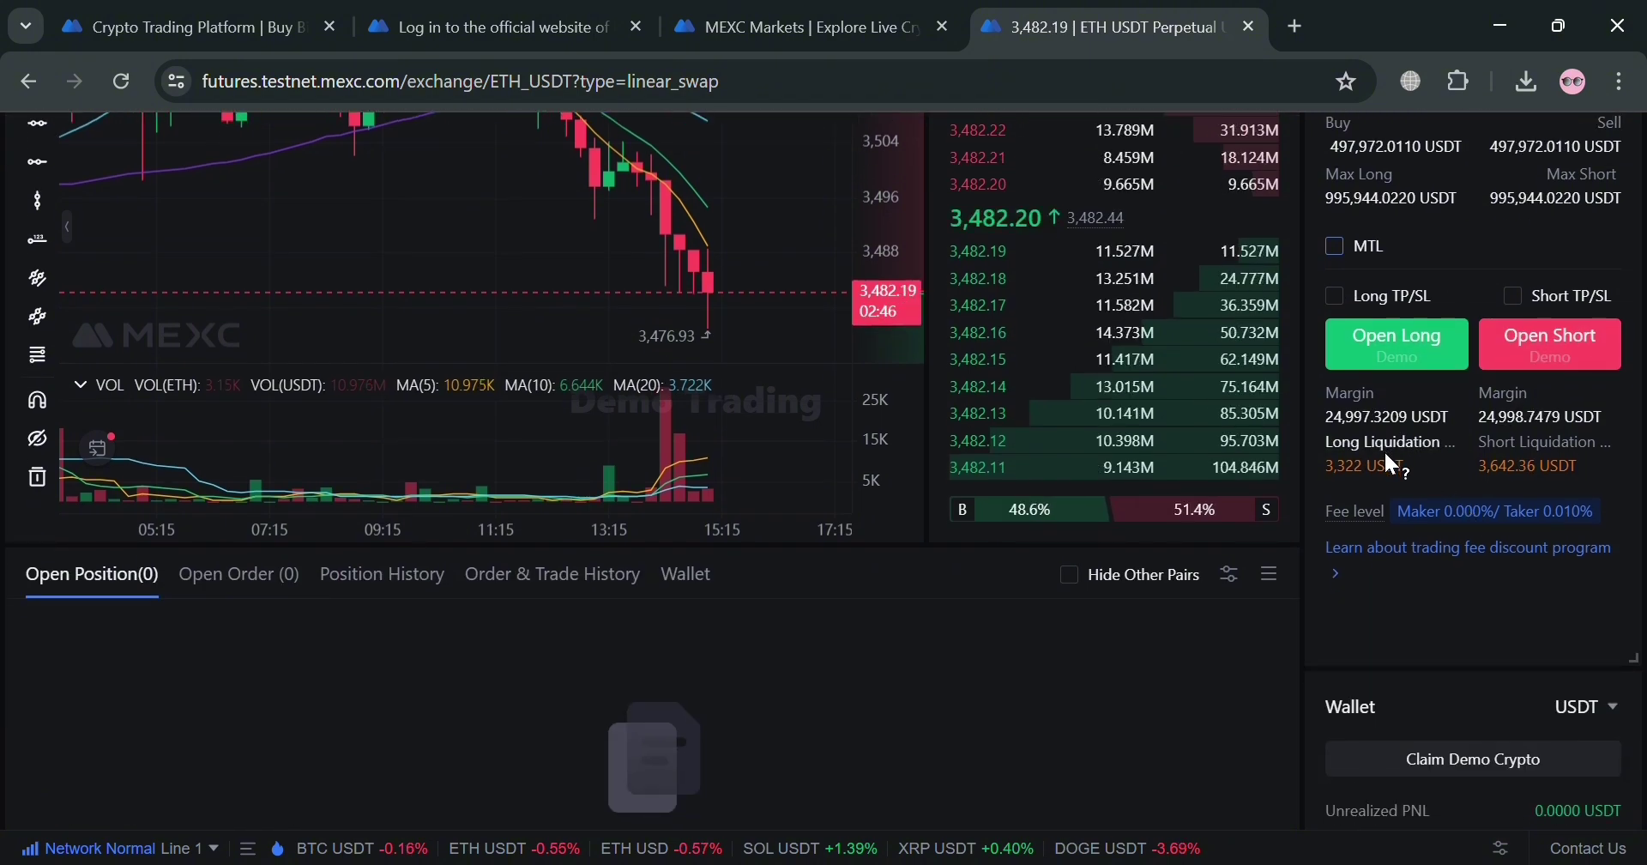
# Open the 50%-size ETH market short, ticking 'Never show again' before confirming
pyautogui.click(1552, 352)
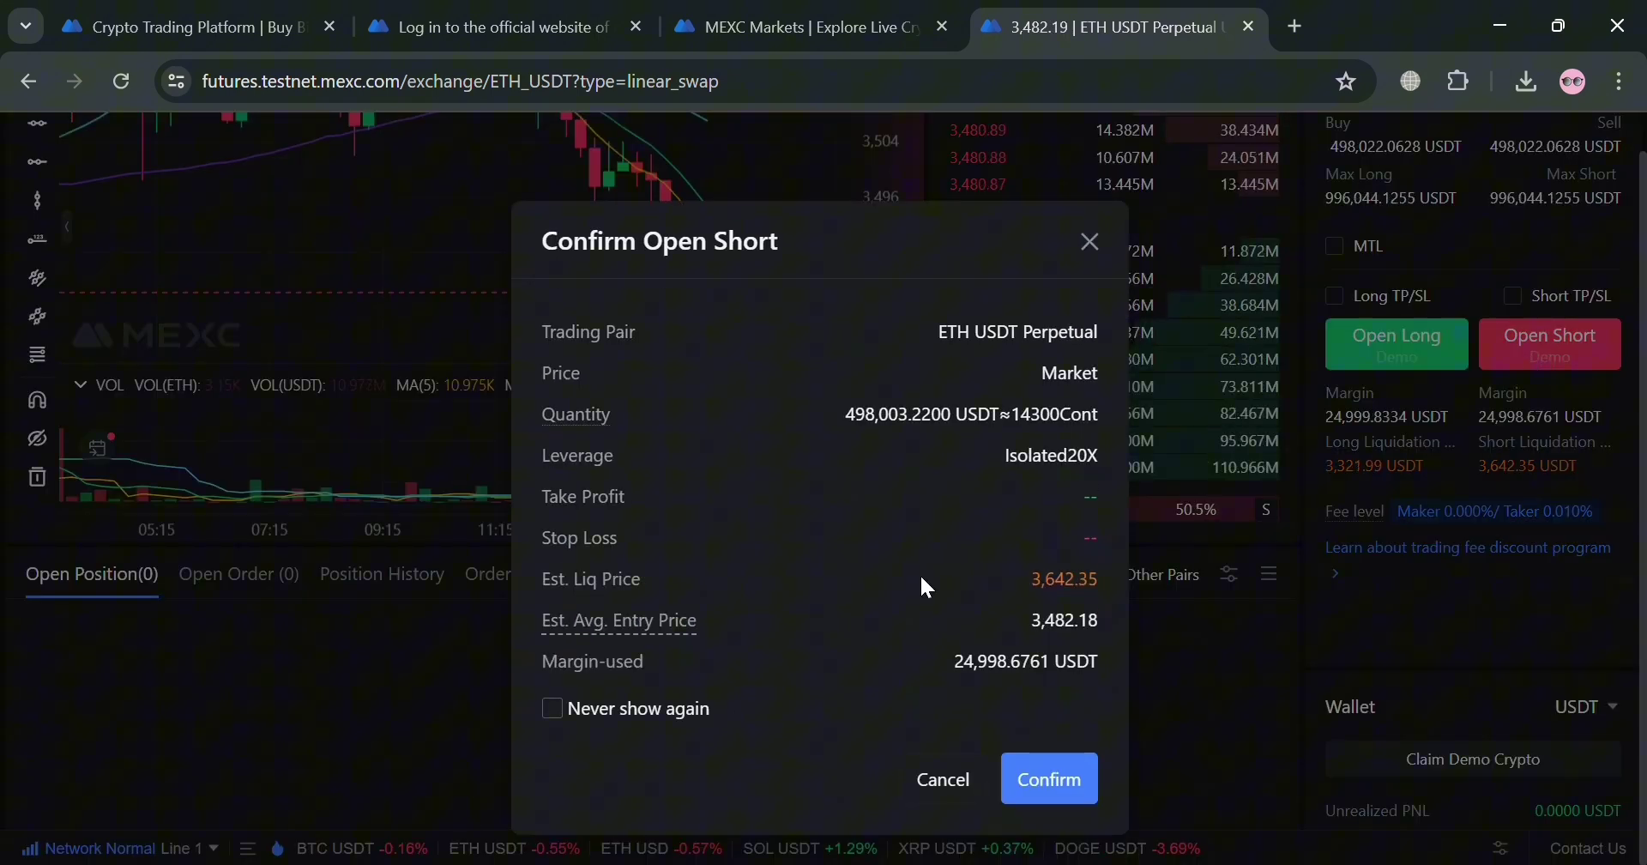
pyautogui.click(553, 709)
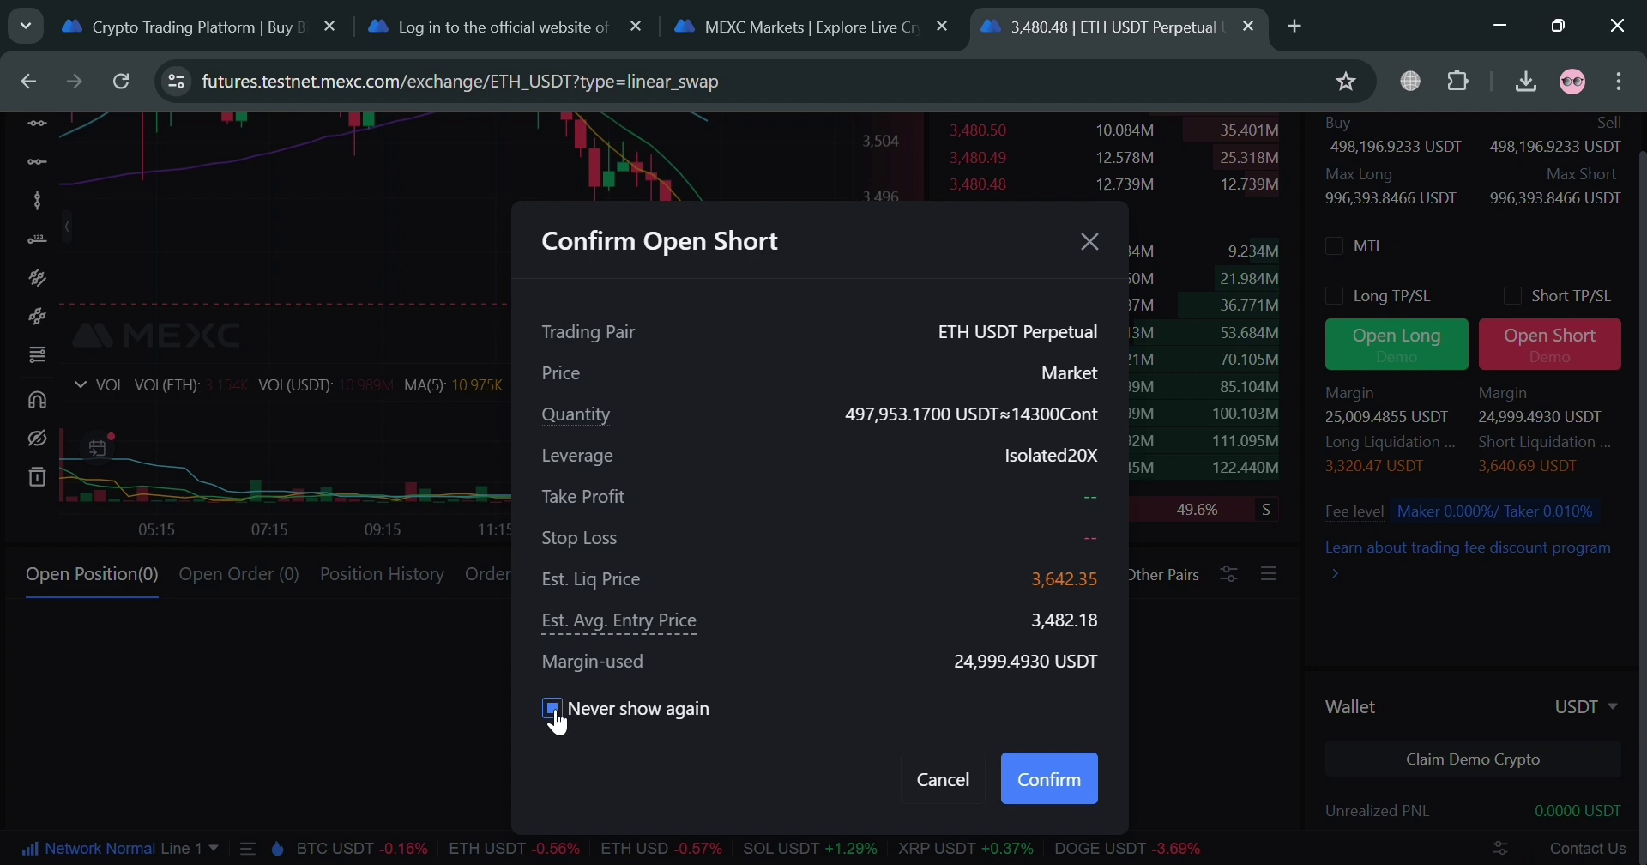
pyautogui.click(1054, 781)
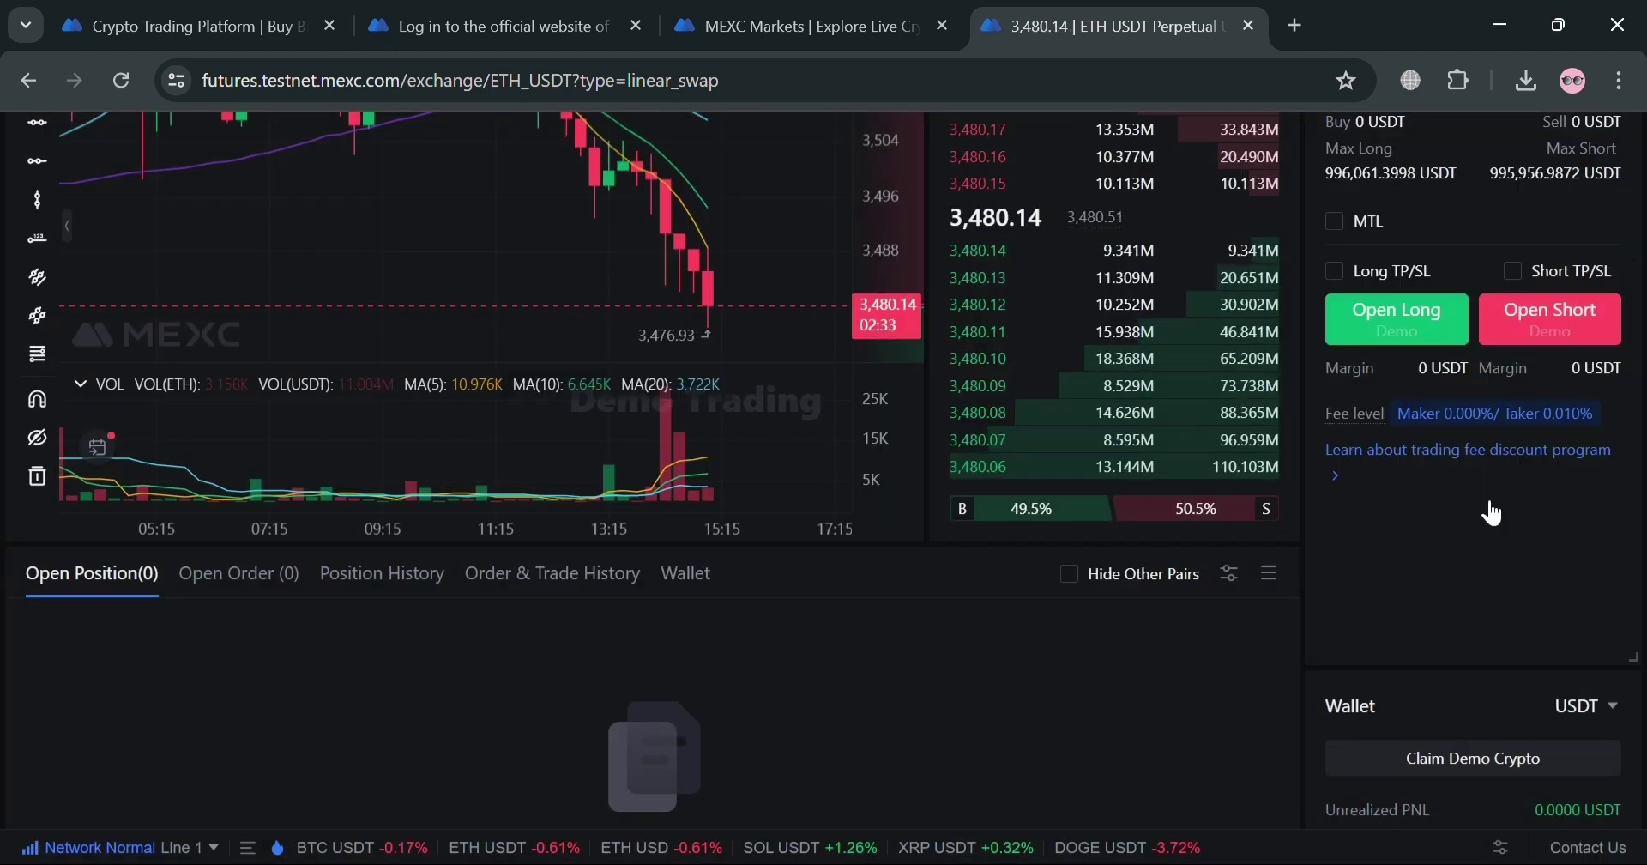
pyautogui.scroll(-2, 629, 532)
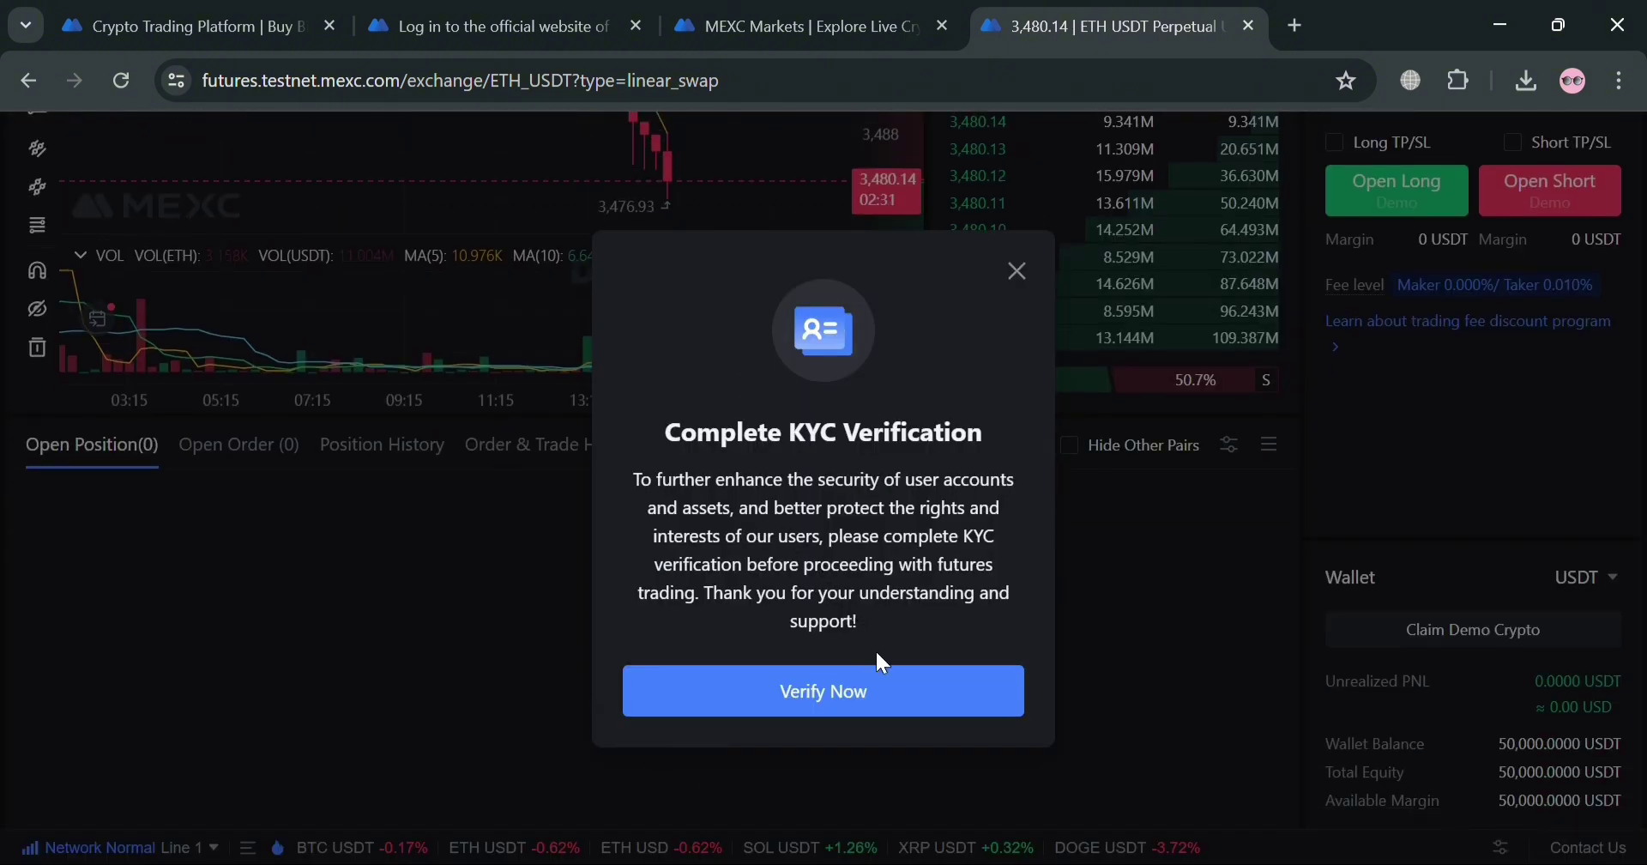
pyautogui.click(1019, 272)
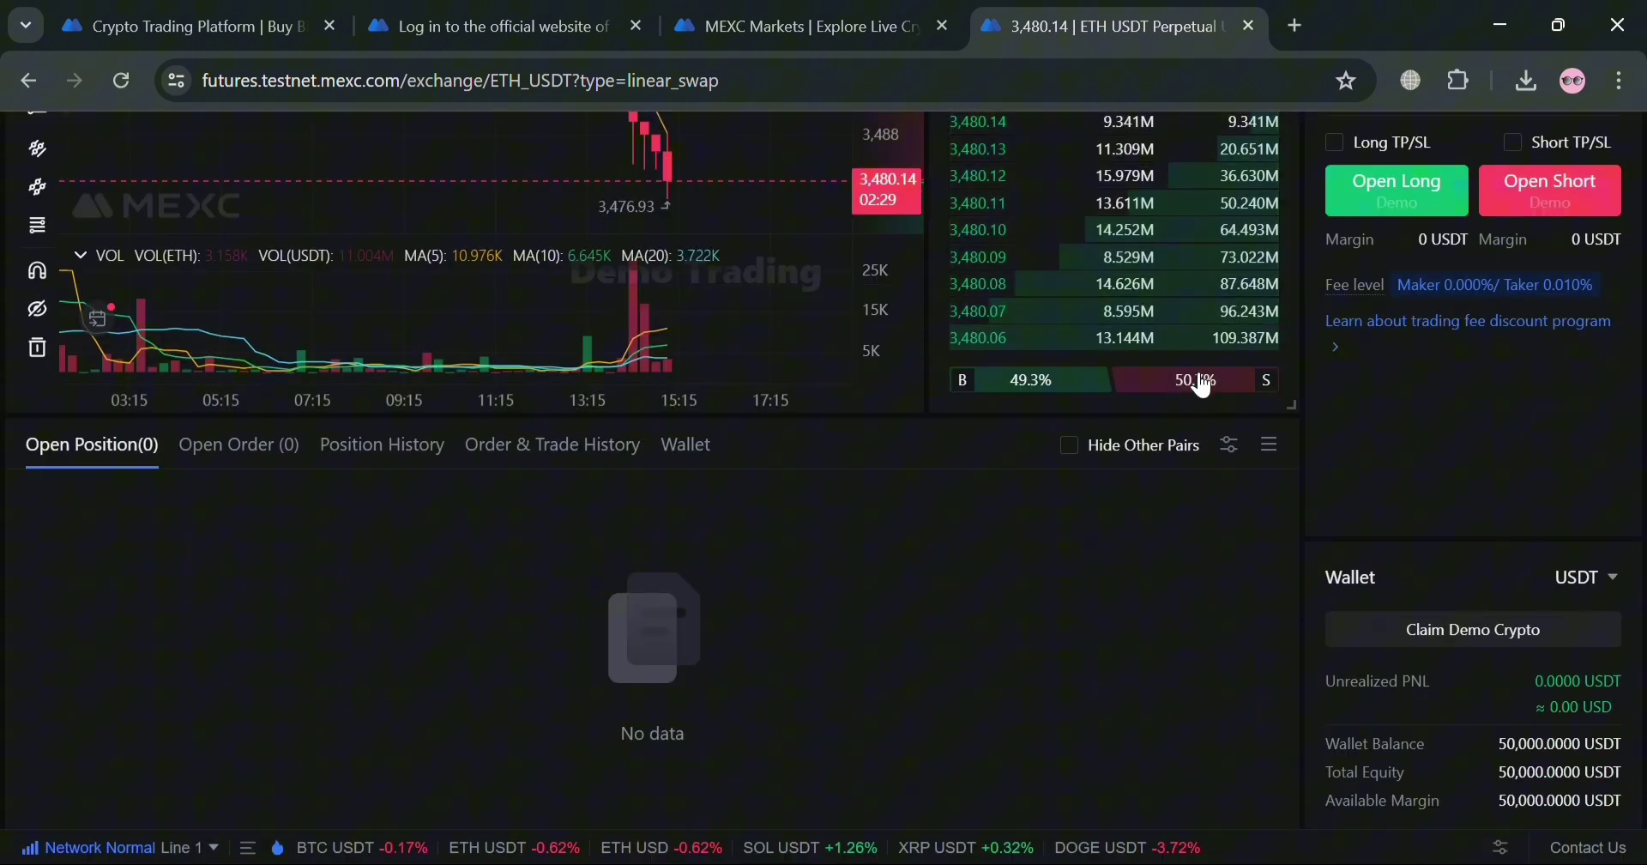
pyautogui.click(1555, 185)
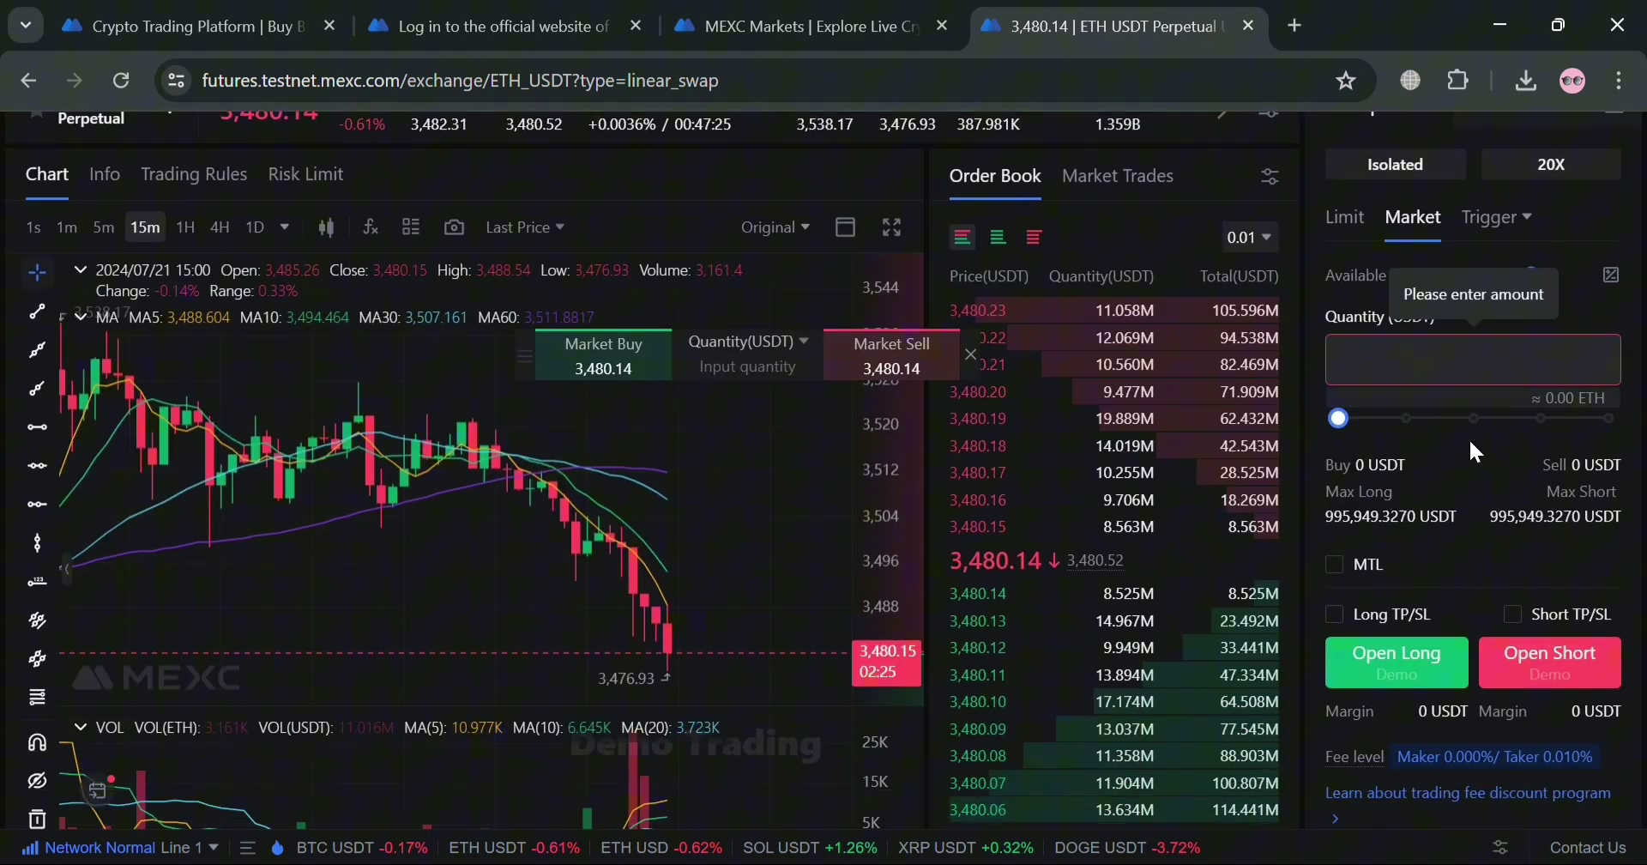
pyautogui.scroll(-6, 1323, 575)
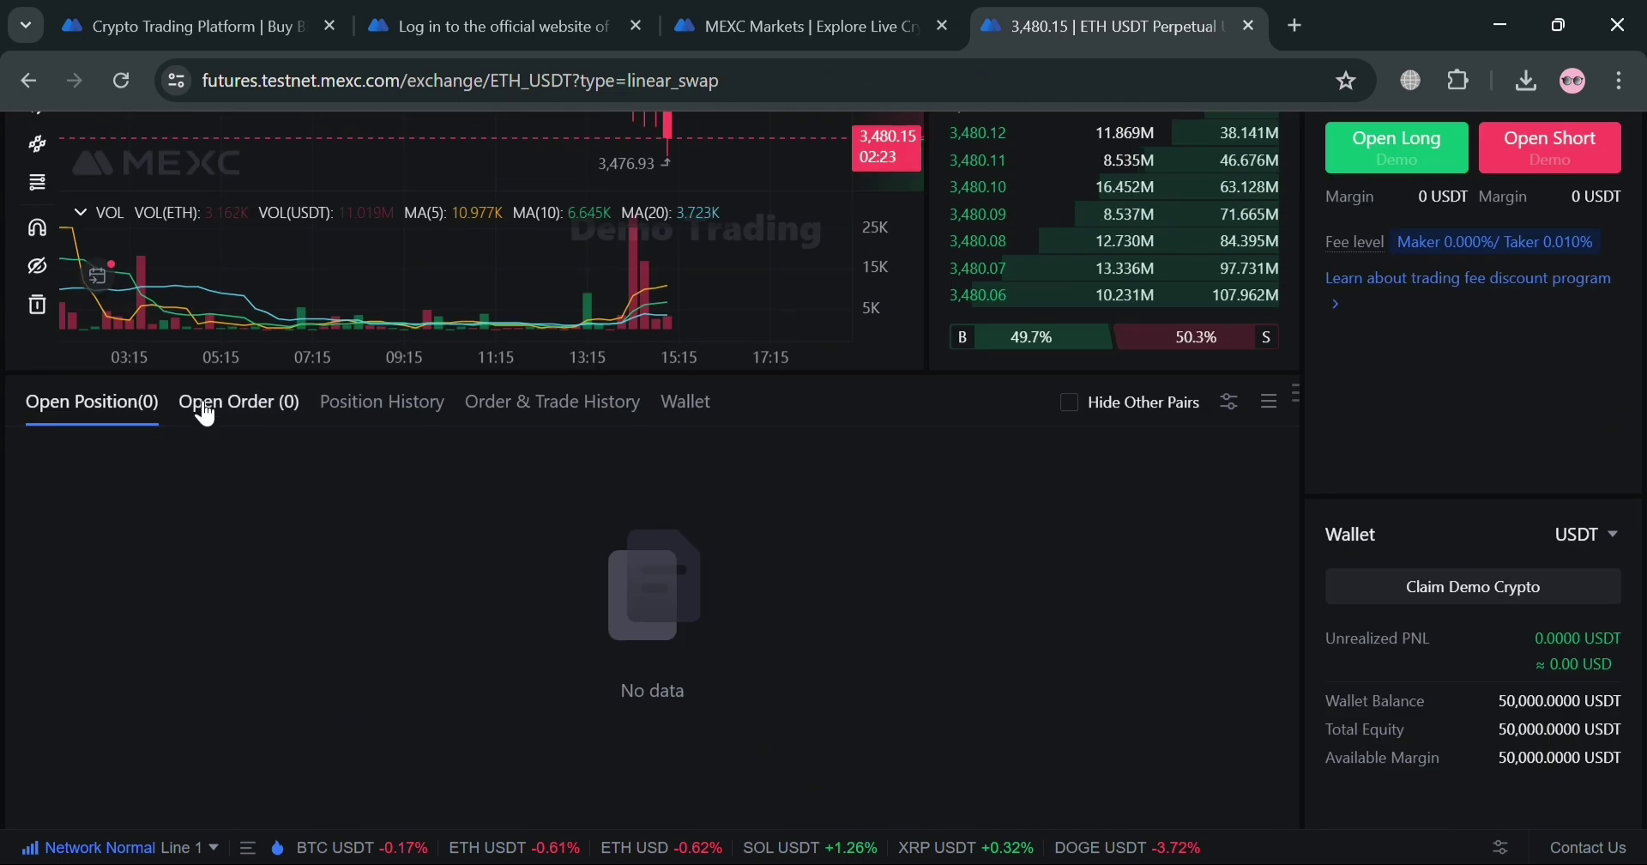
pyautogui.scroll(5, 902, 691)
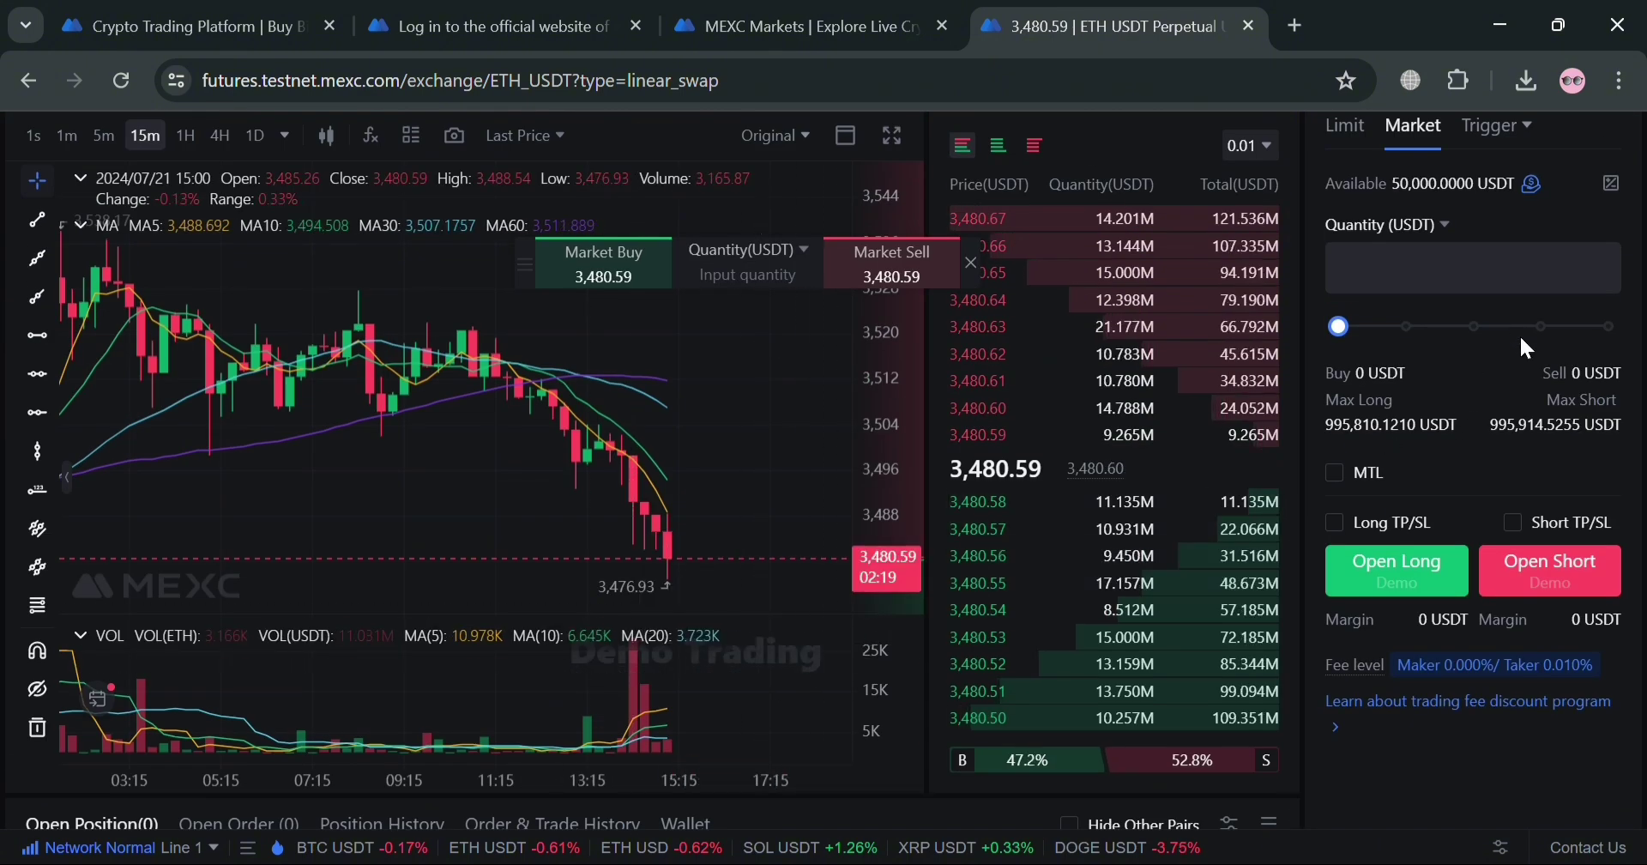
pyautogui.scroll(-5, 1529, 353)
pyautogui.scroll(5, 1537, 446)
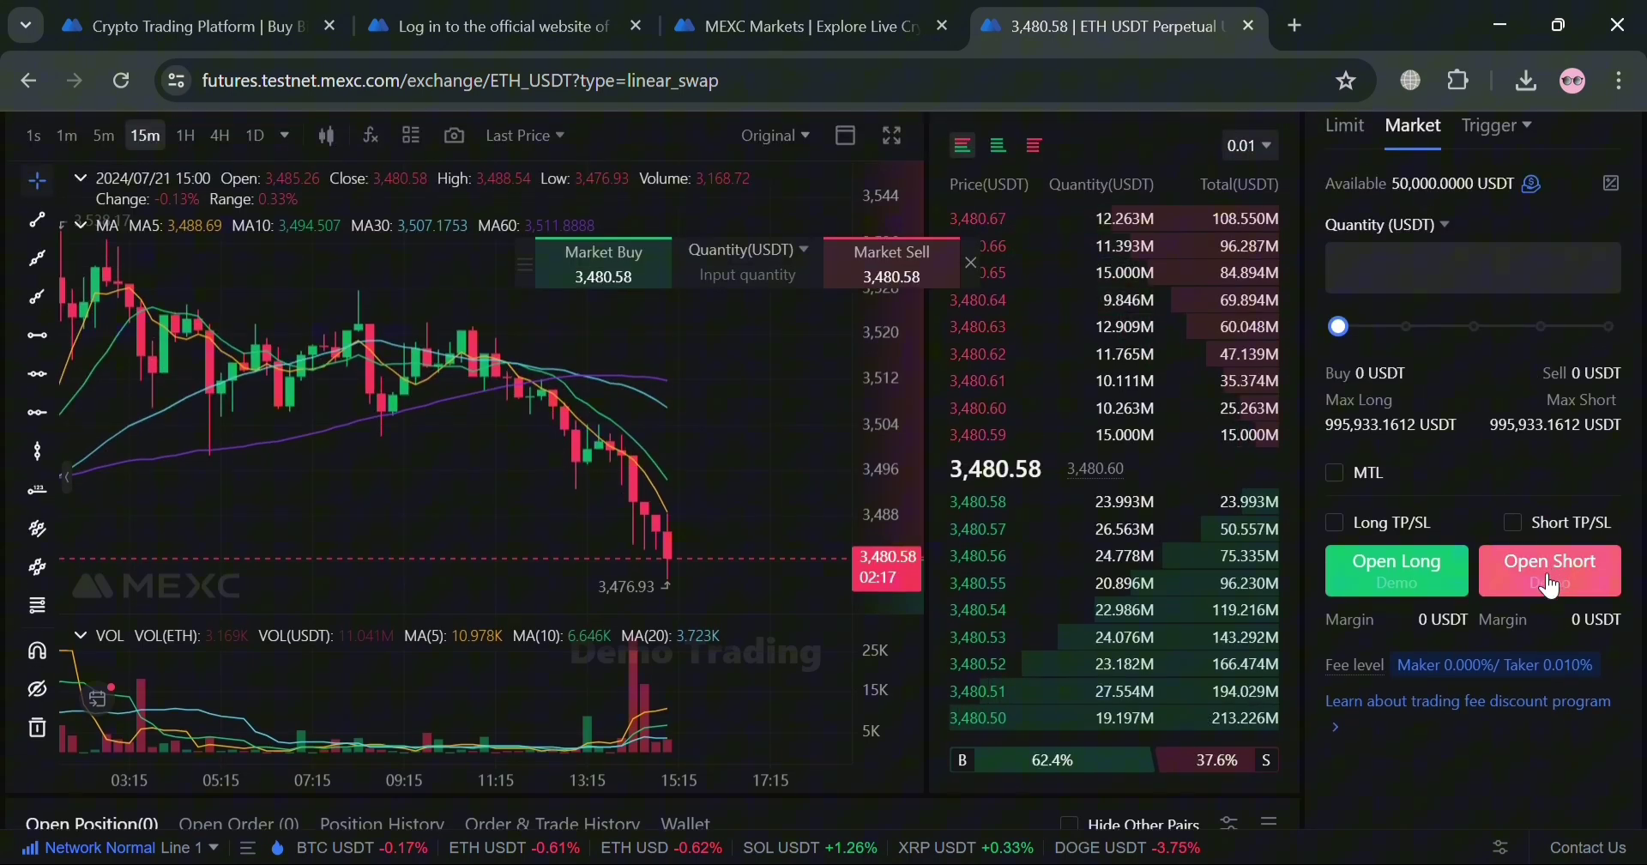
pyautogui.click(1459, 268)
pyautogui.scroll(3, 1447, 328)
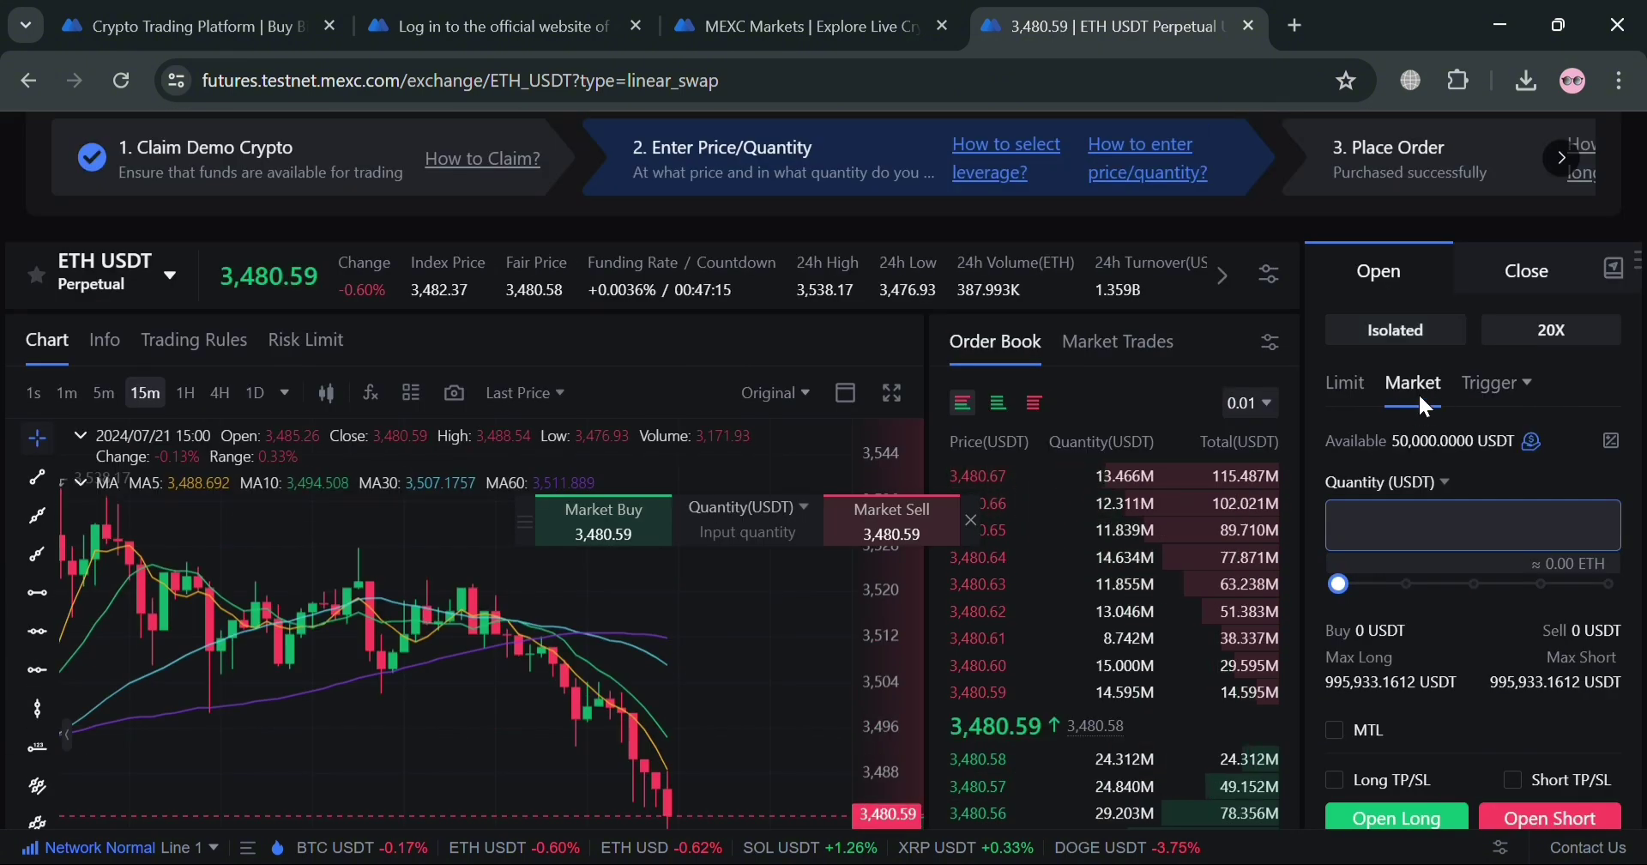
pyautogui.scroll(1, 1450, 326)
pyautogui.scroll(-2, 1504, 464)
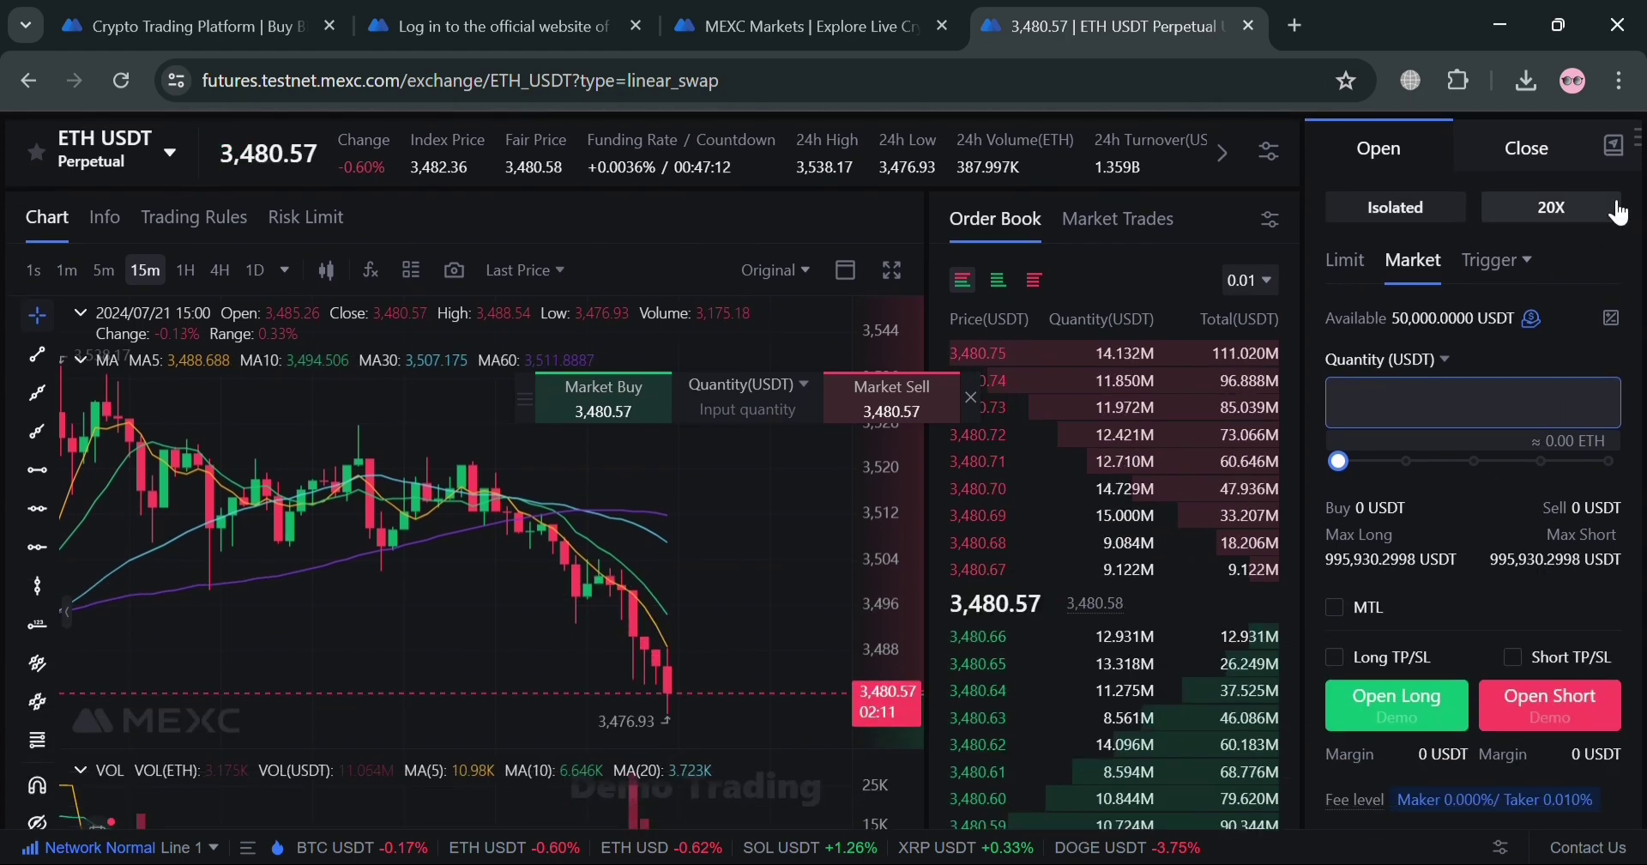
# Raise the leverage from 20X to 198X, applied to all futures
pyautogui.click(1608, 201)
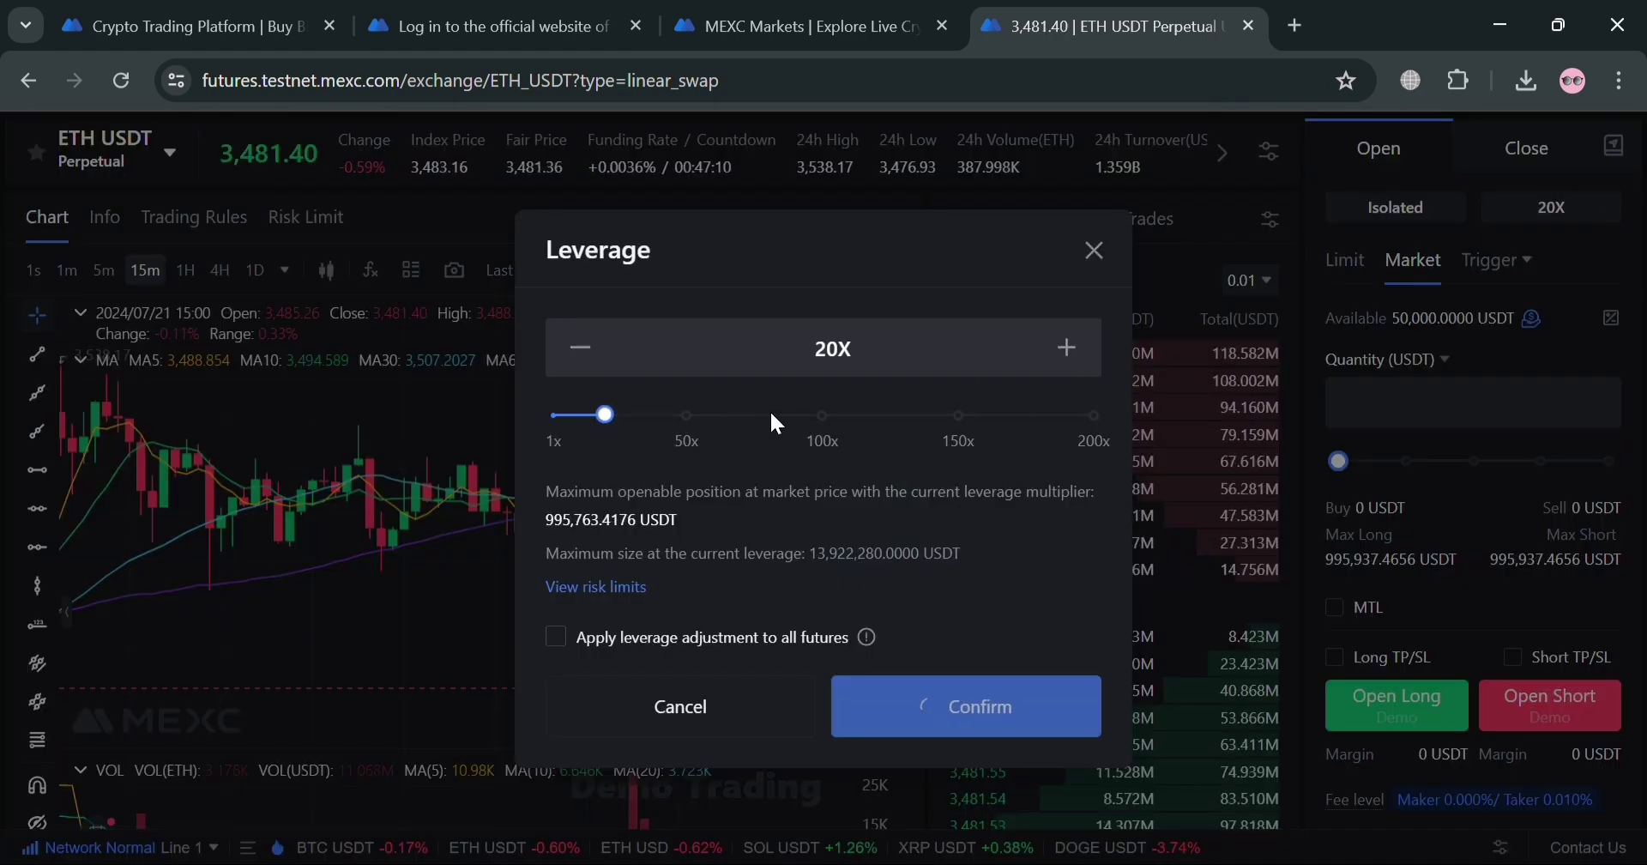
pyautogui.click(1060, 415)
pyautogui.click(1091, 416)
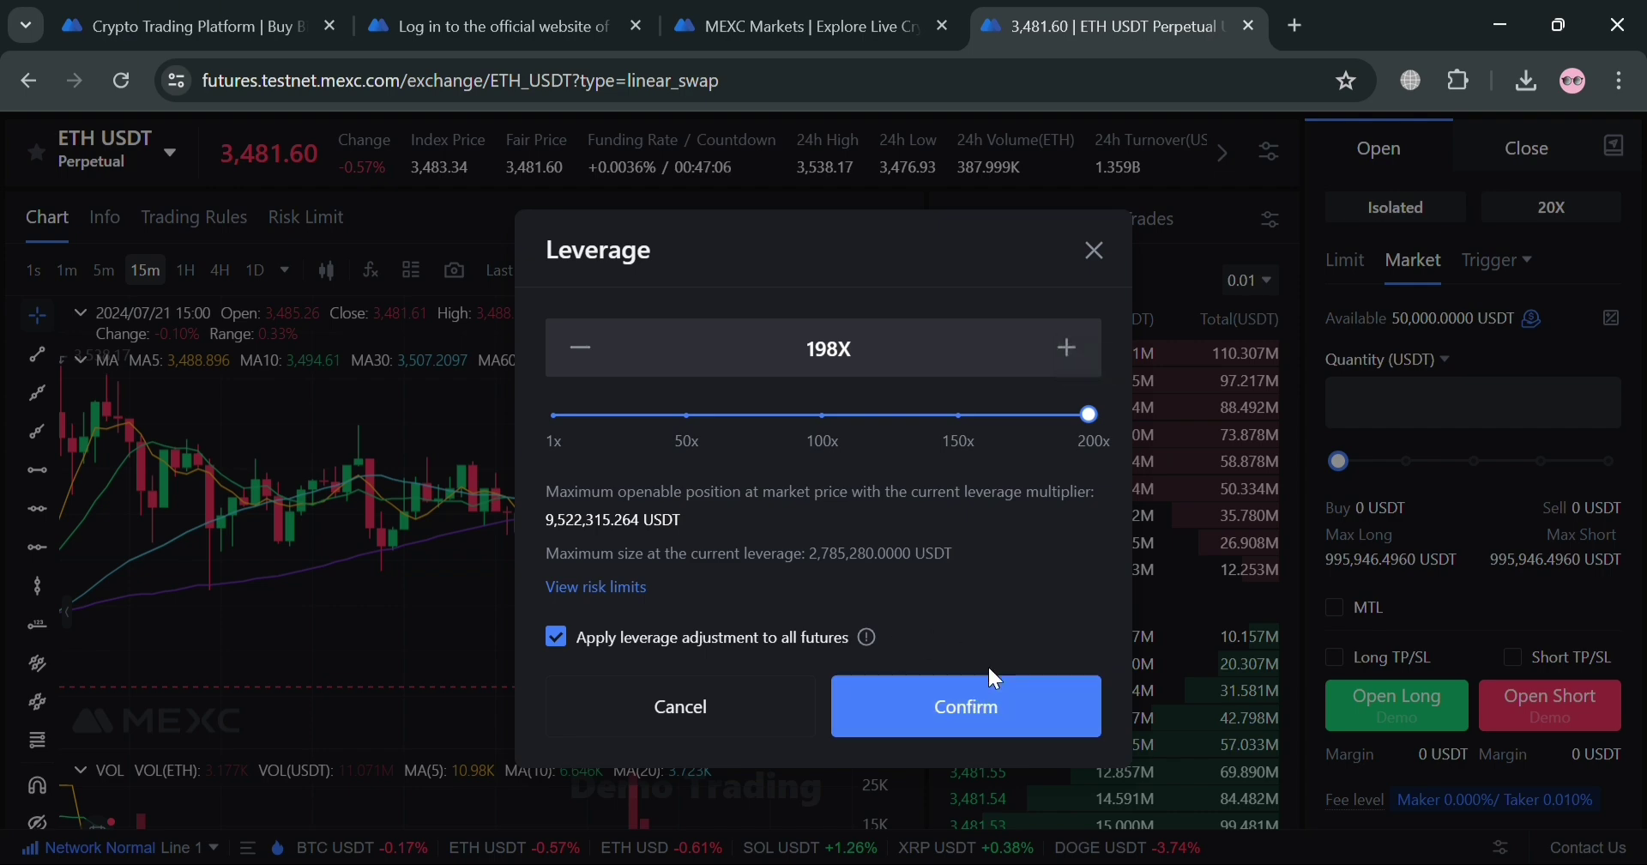
# Confirm 198X leverage, try a 1000 USDT market short, and close the KYC prompt
pyautogui.click(961, 699)
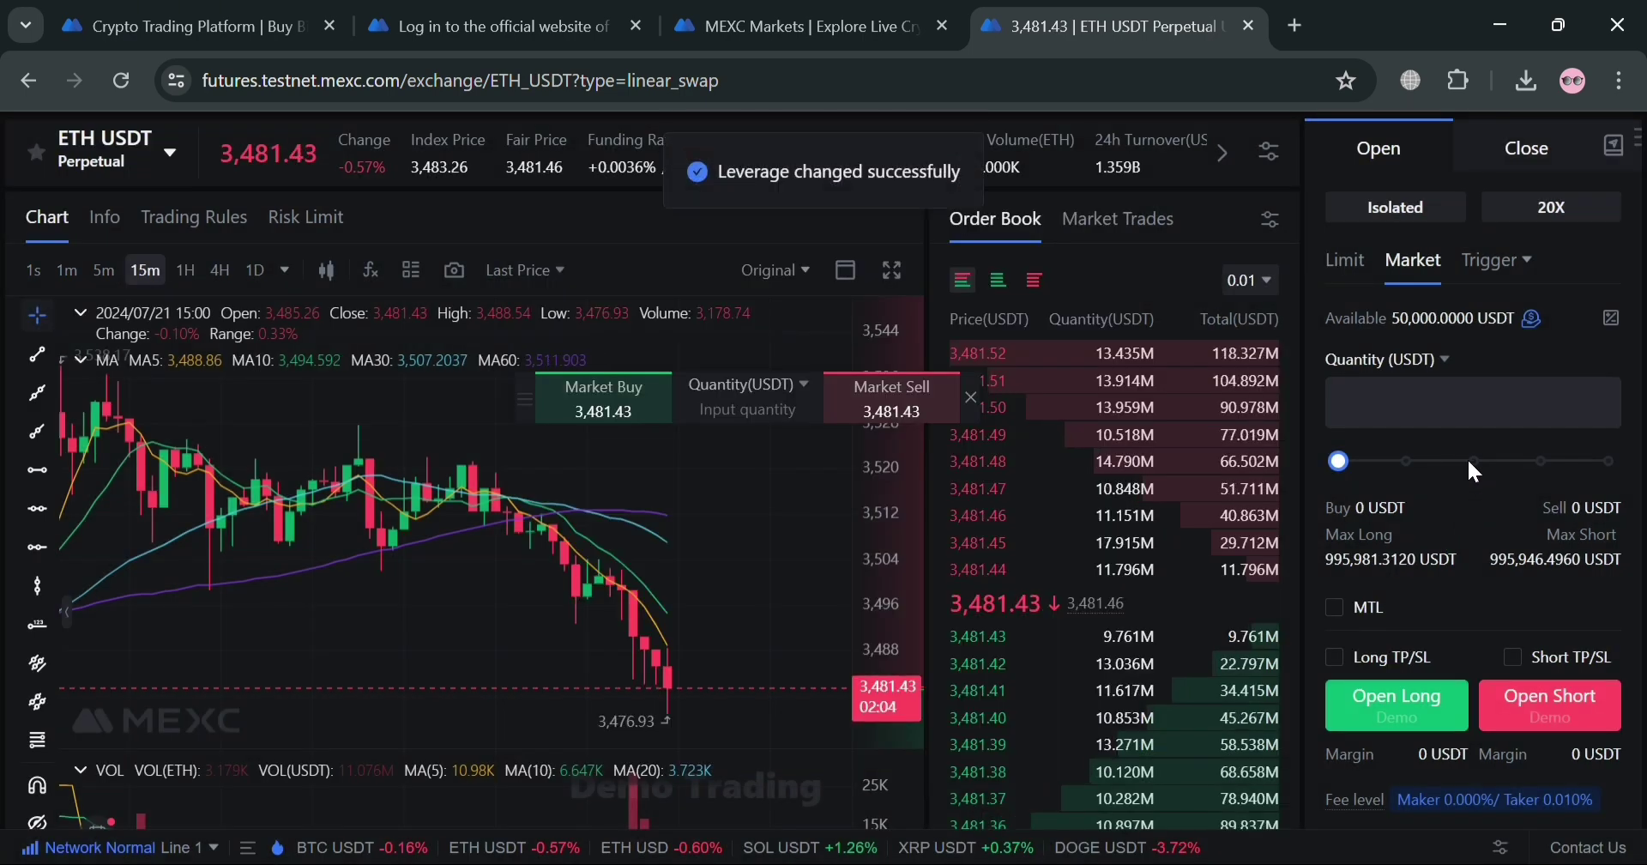
pyautogui.click(1514, 418)
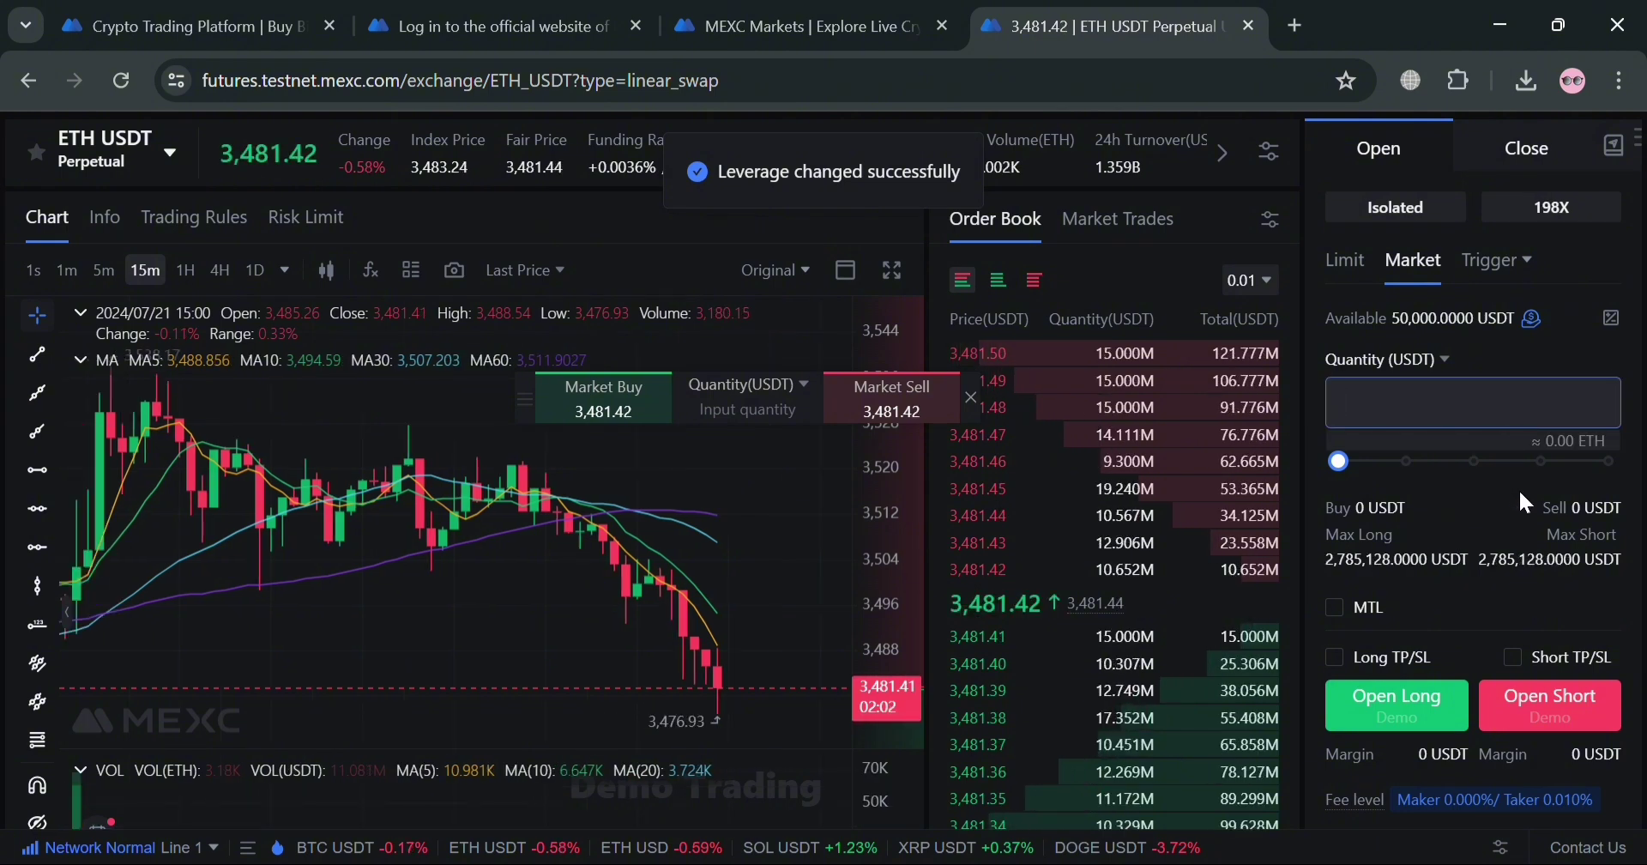
pyautogui.write('1000')
pyautogui.click(1522, 588)
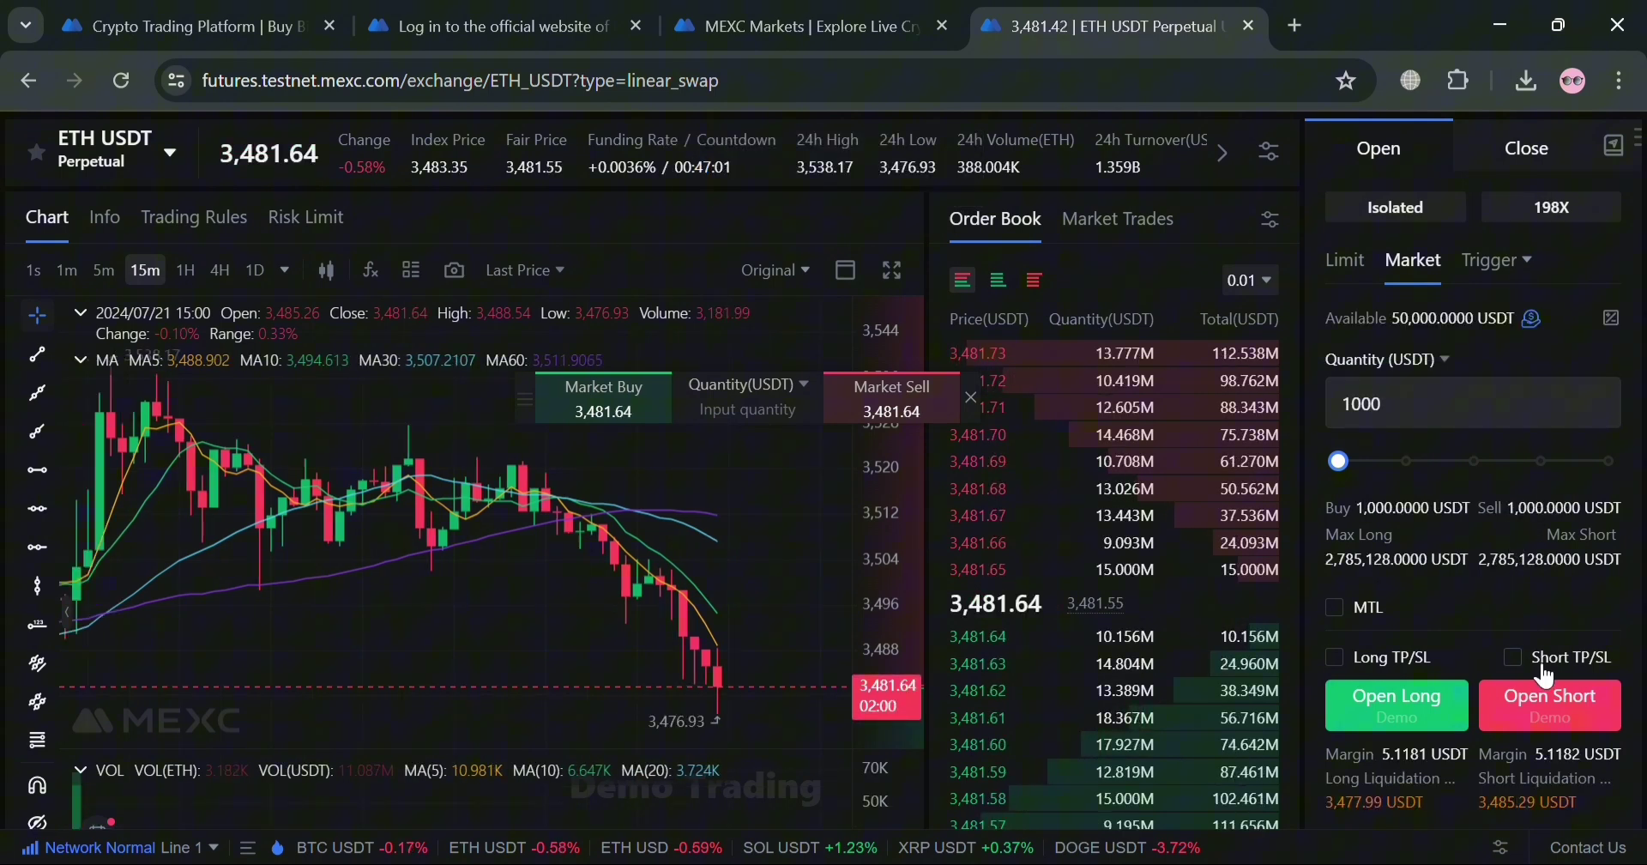
pyautogui.click(1552, 721)
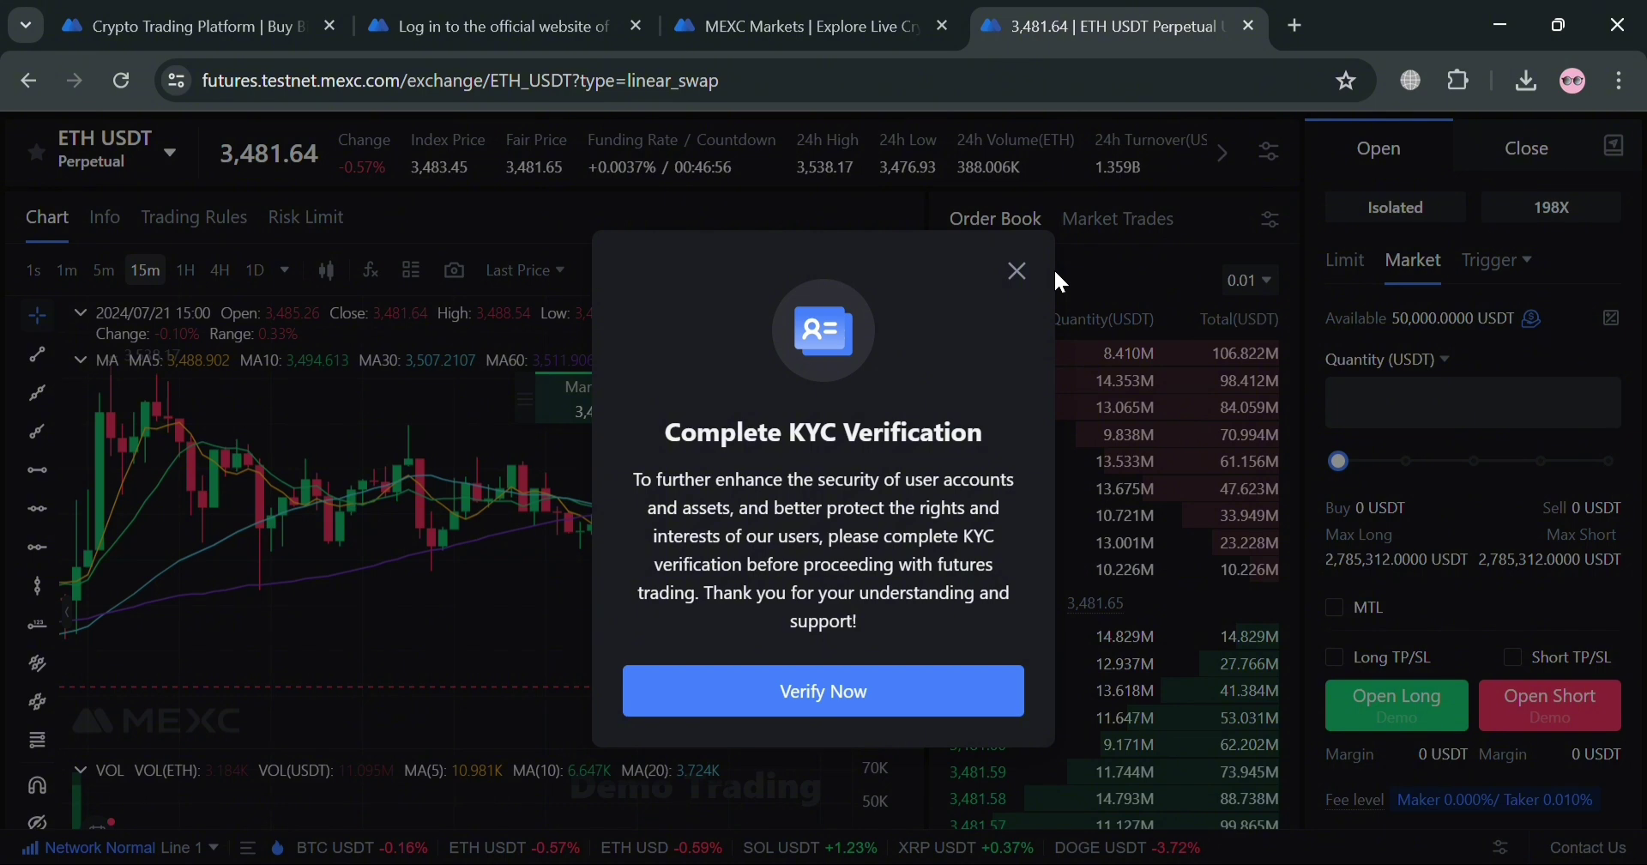
pyautogui.click(1018, 271)
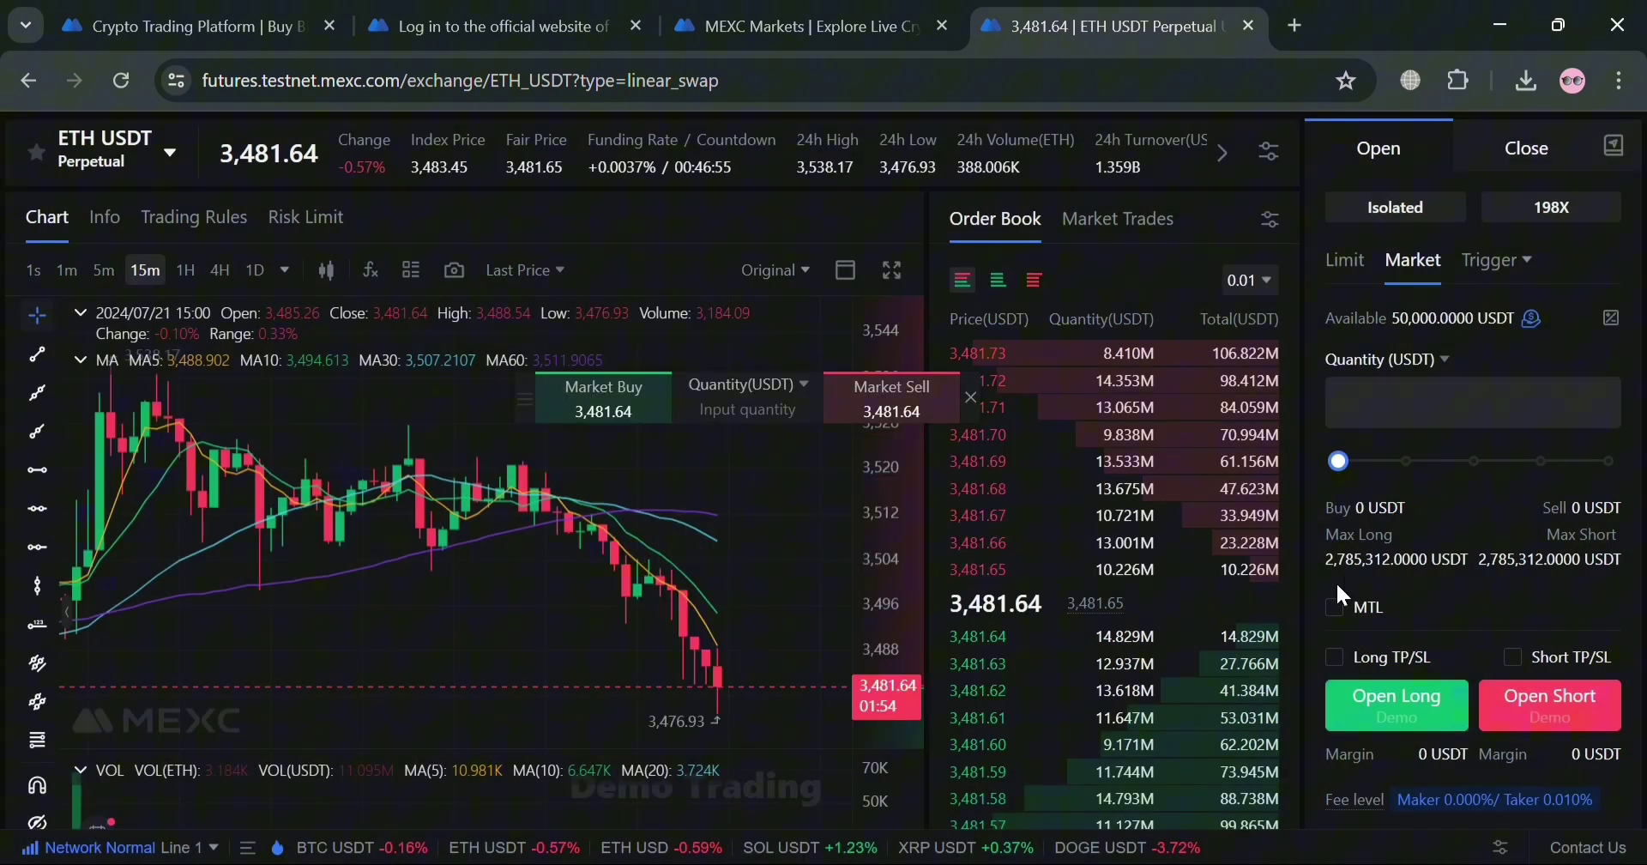
# Check the Open Order, Position History and Order & Trade History tabs, which list no limit or market orders
pyautogui.scroll(-5, 1364, 586)
pyautogui.scroll(5, 1184, 541)
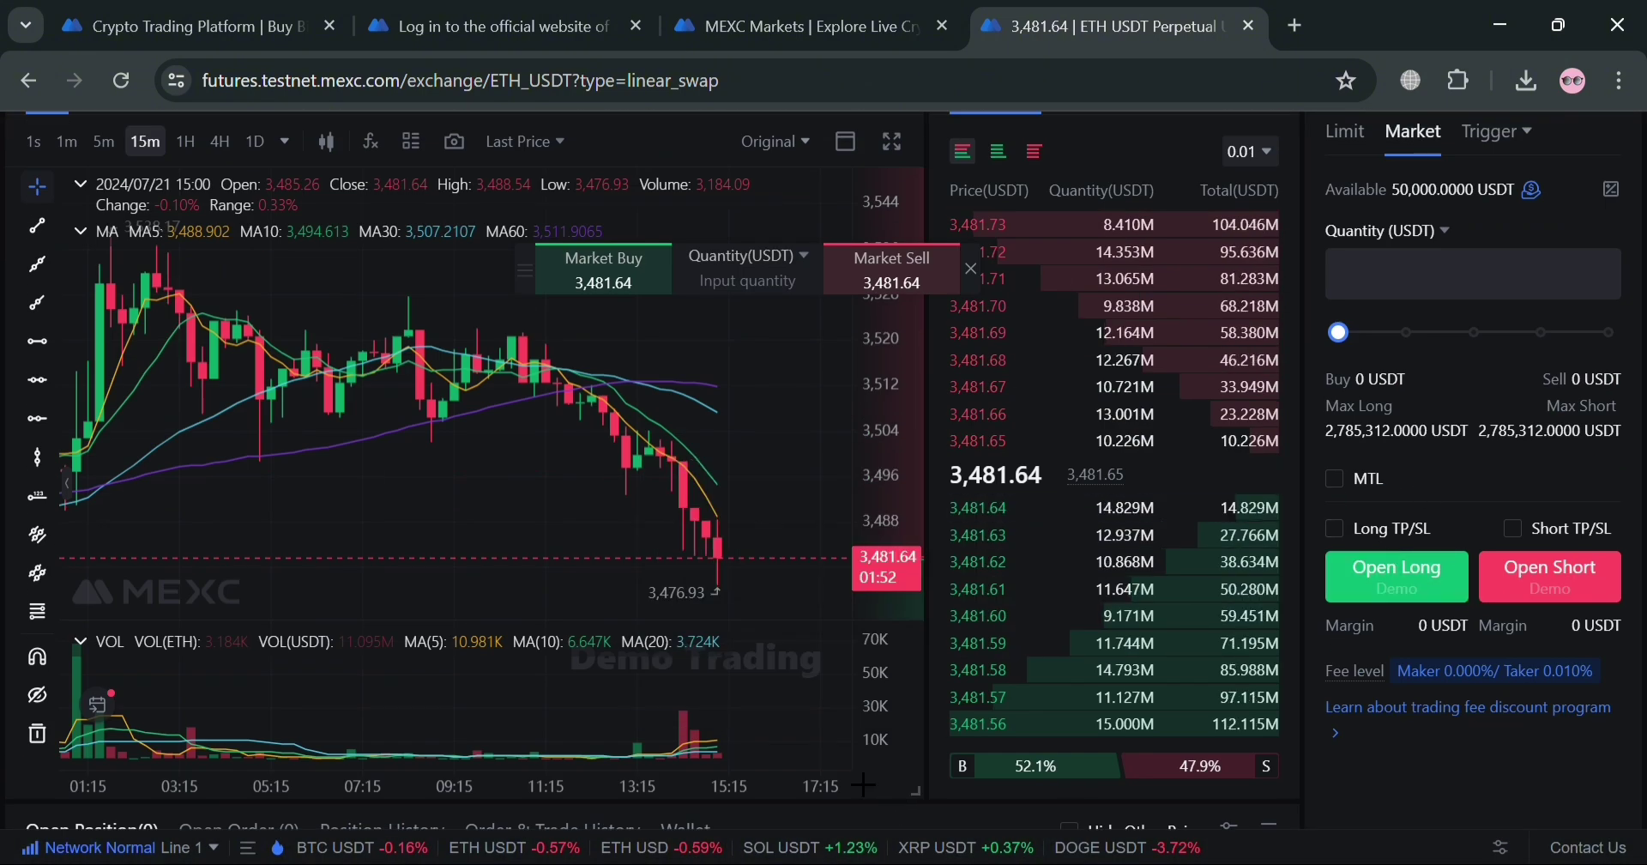
pyautogui.scroll(-5, 352, 769)
pyautogui.scroll(5, 699, 549)
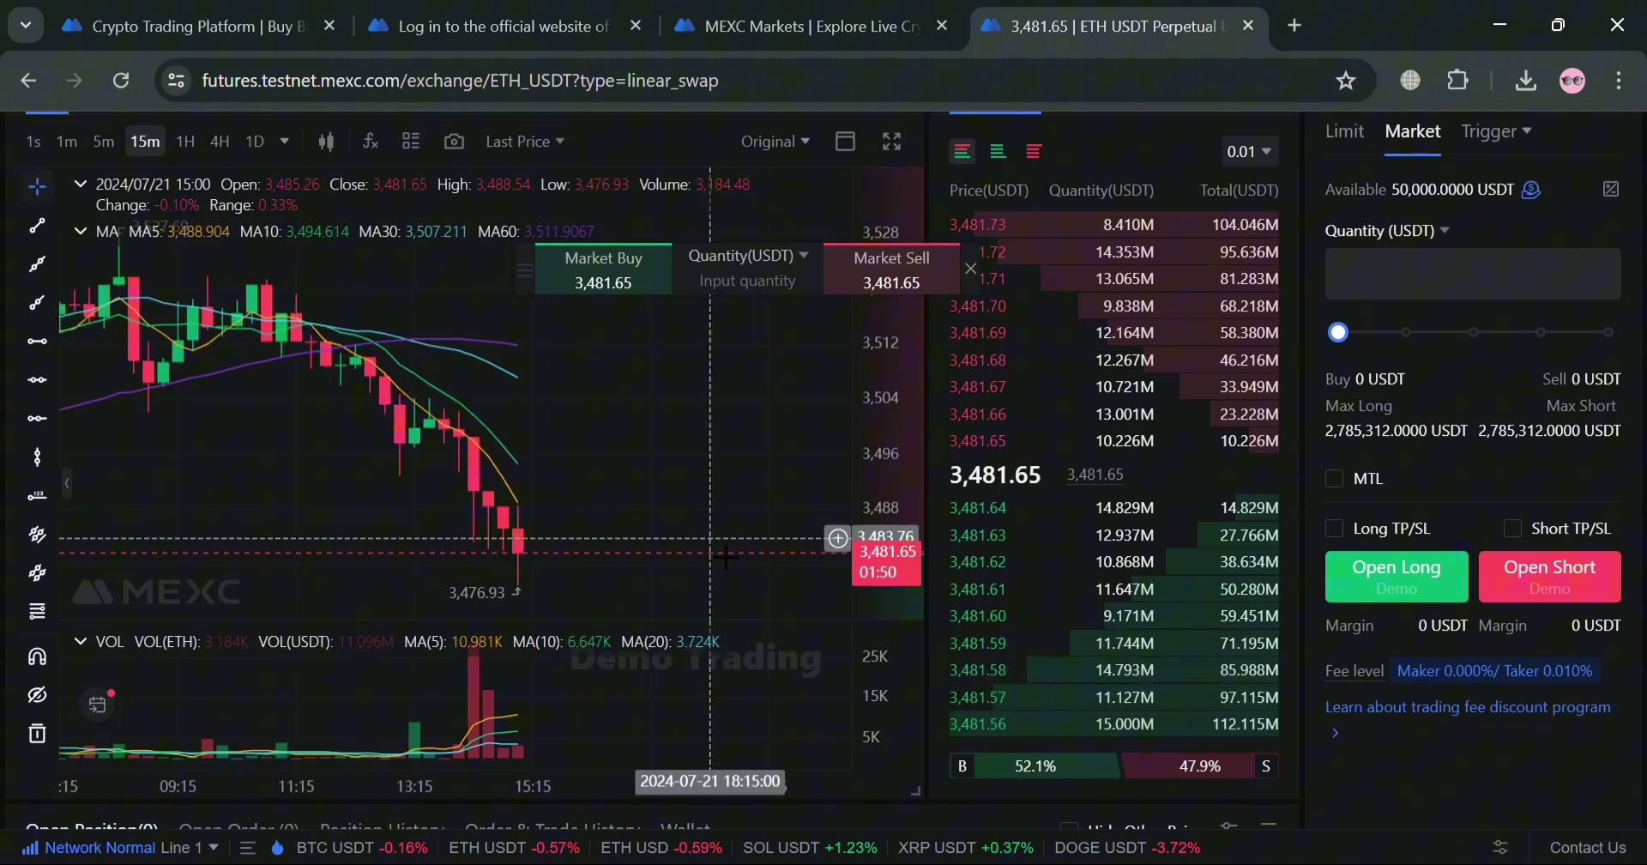
pyautogui.scroll(-5, 1278, 587)
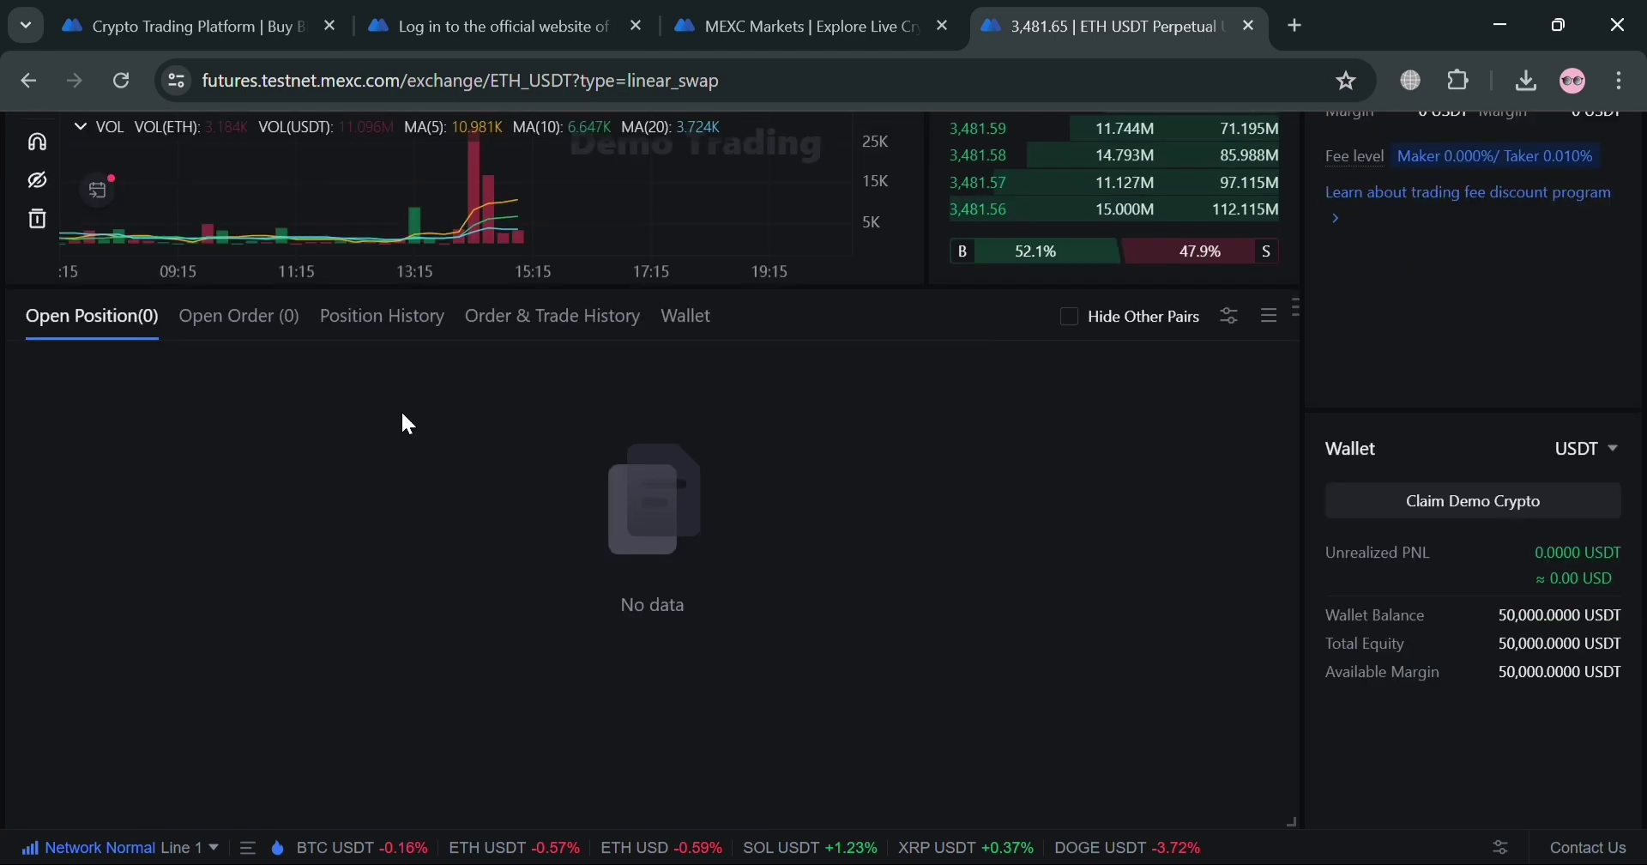
pyautogui.click(262, 321)
pyautogui.click(383, 319)
pyautogui.click(506, 319)
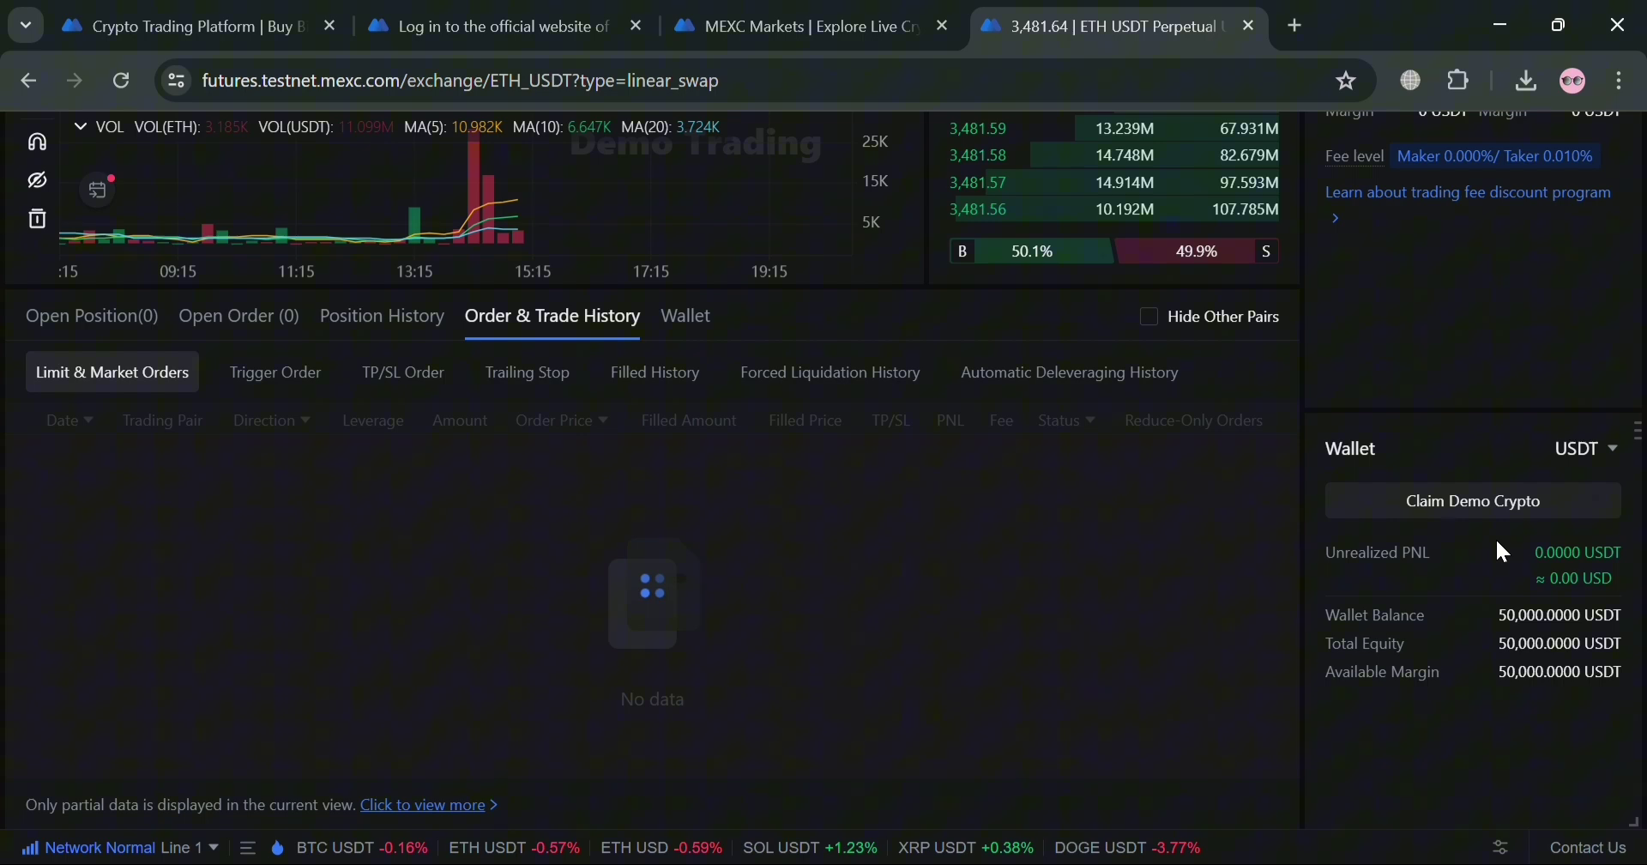
# Switch the ETH USDT form to a limit order at 3481.65 and set the quantity slider to 25%
pyautogui.scroll(5, 1495, 537)
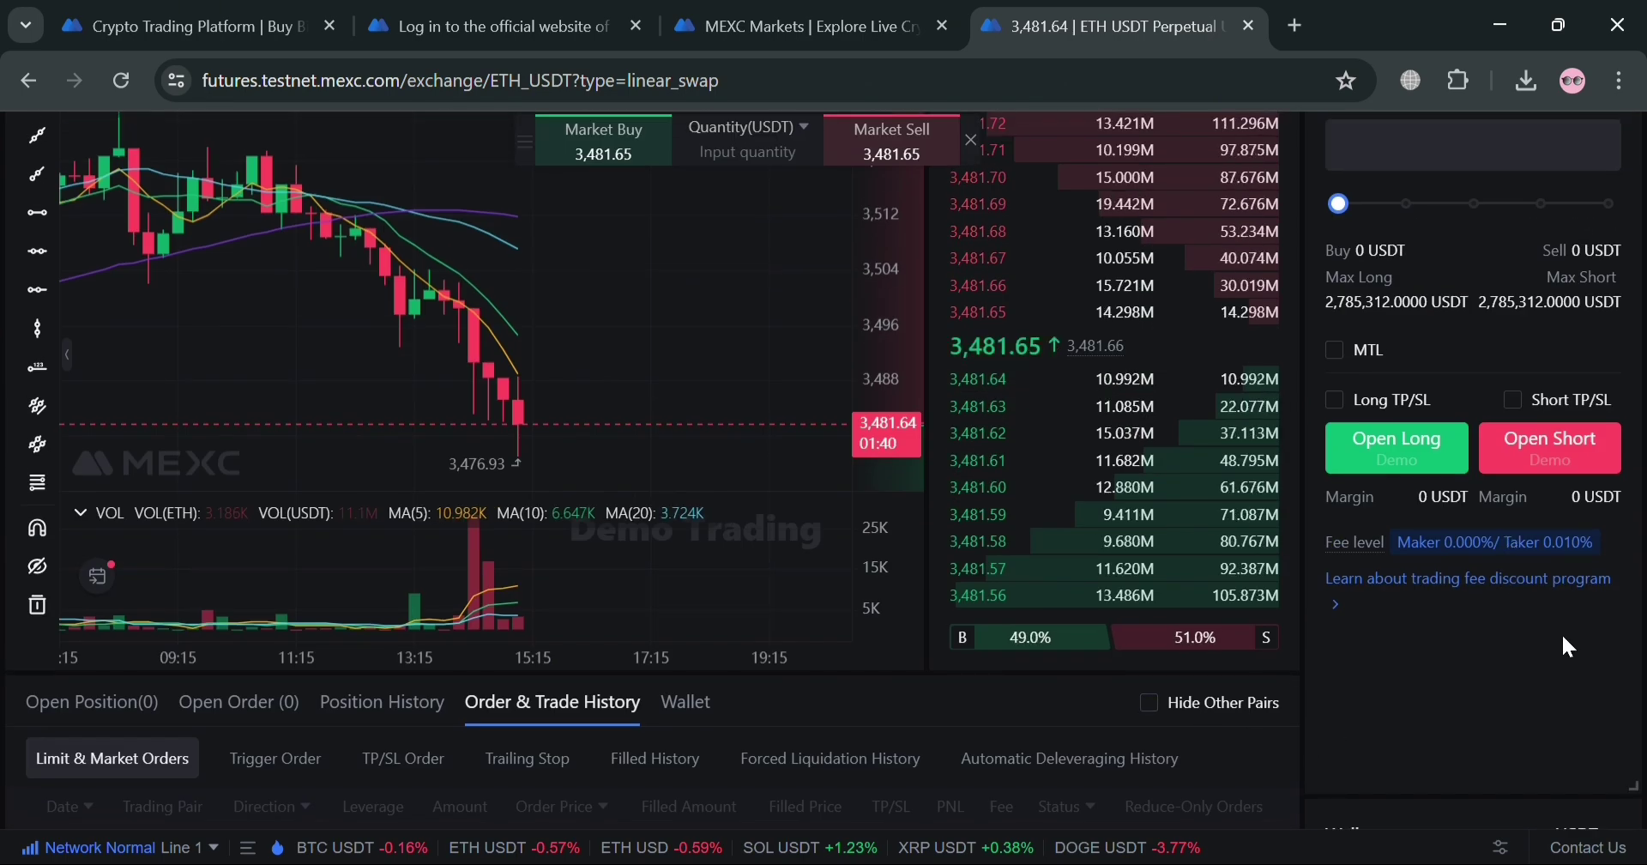
pyautogui.scroll(3, 1561, 639)
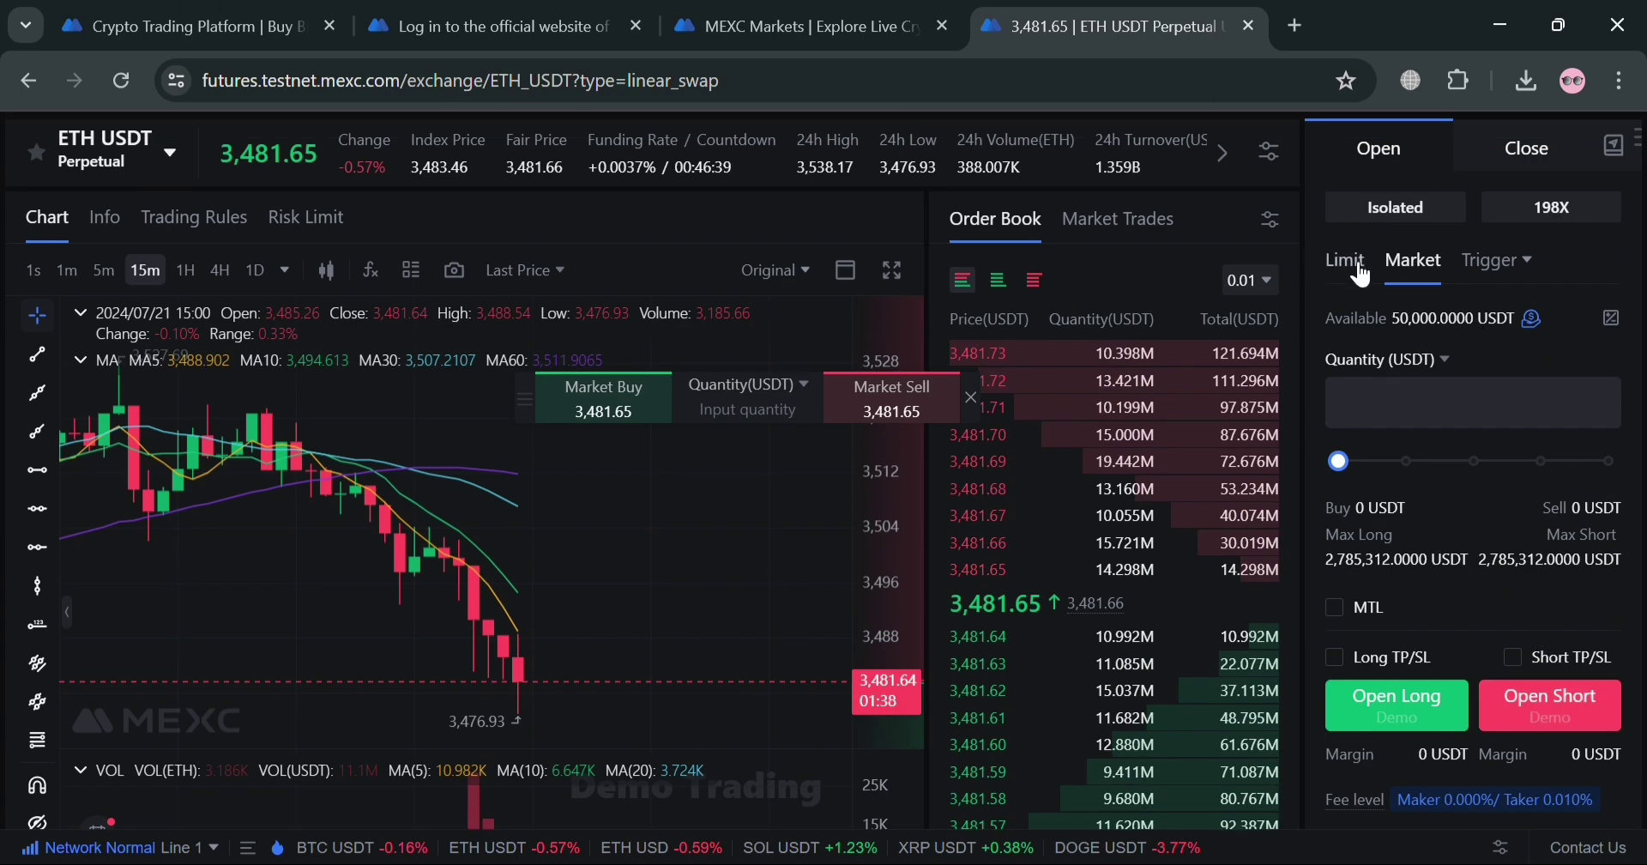
pyautogui.click(1346, 260)
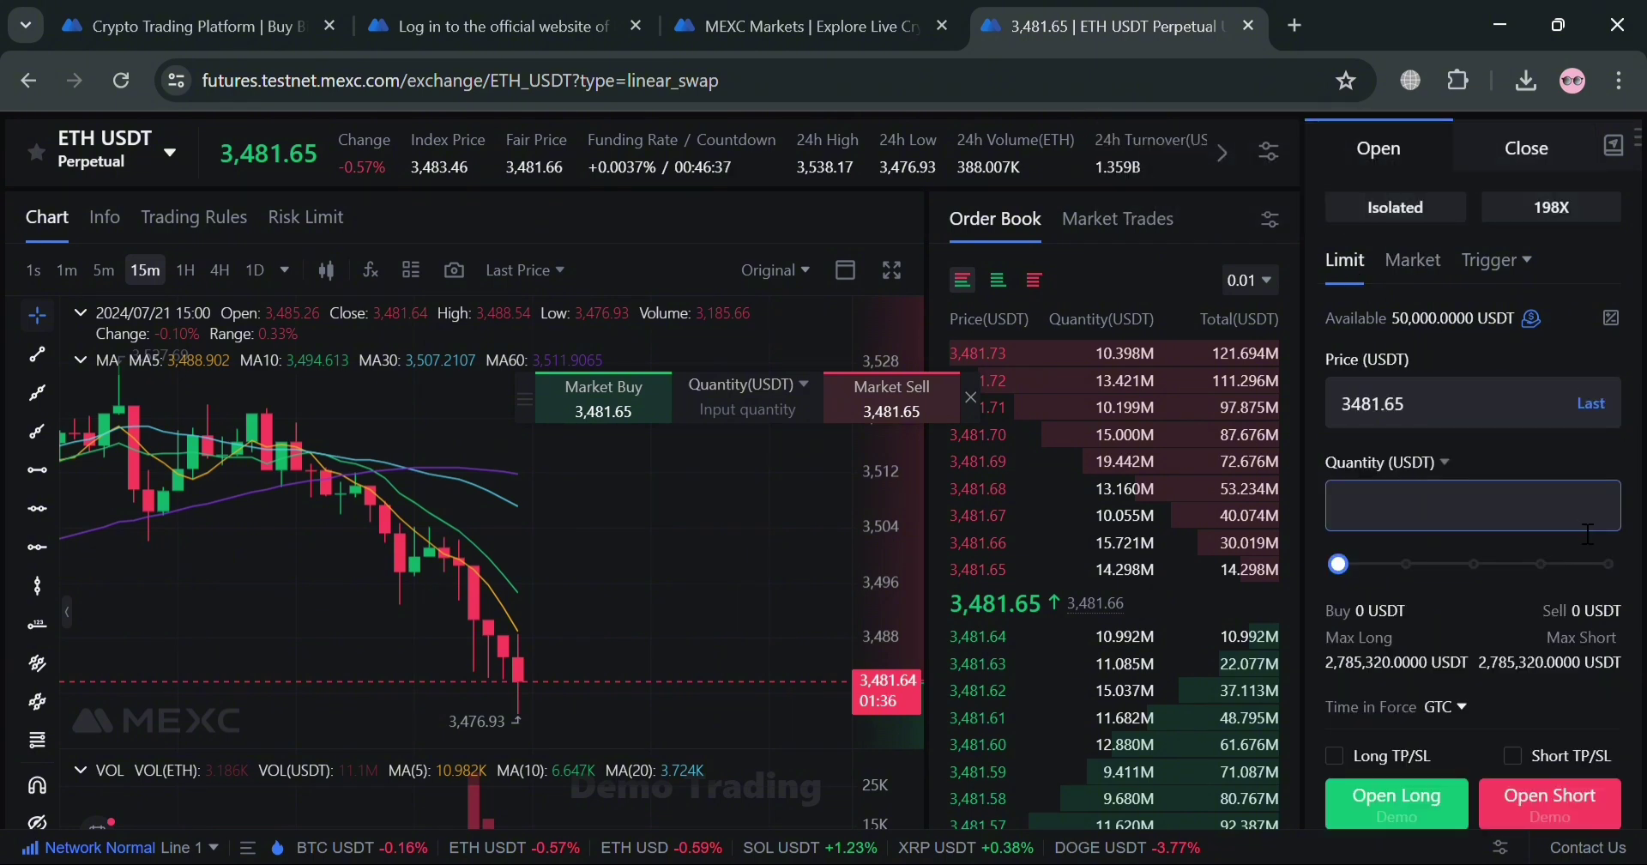
pyautogui.scroll(-2, 1515, 413)
pyautogui.click(1515, 392)
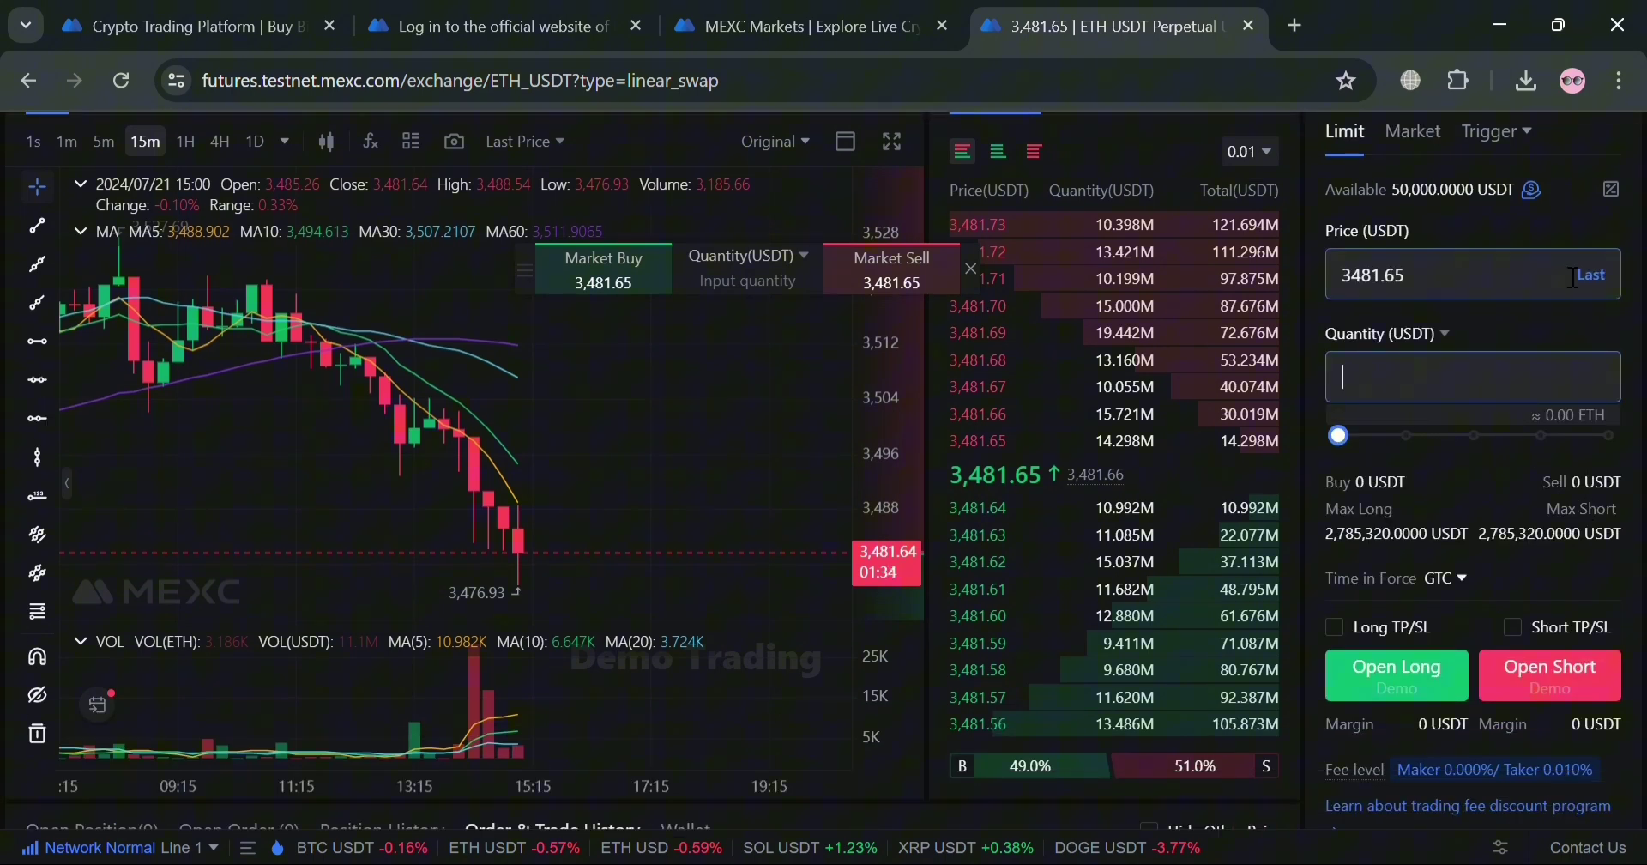
pyautogui.scroll(2, 1584, 259)
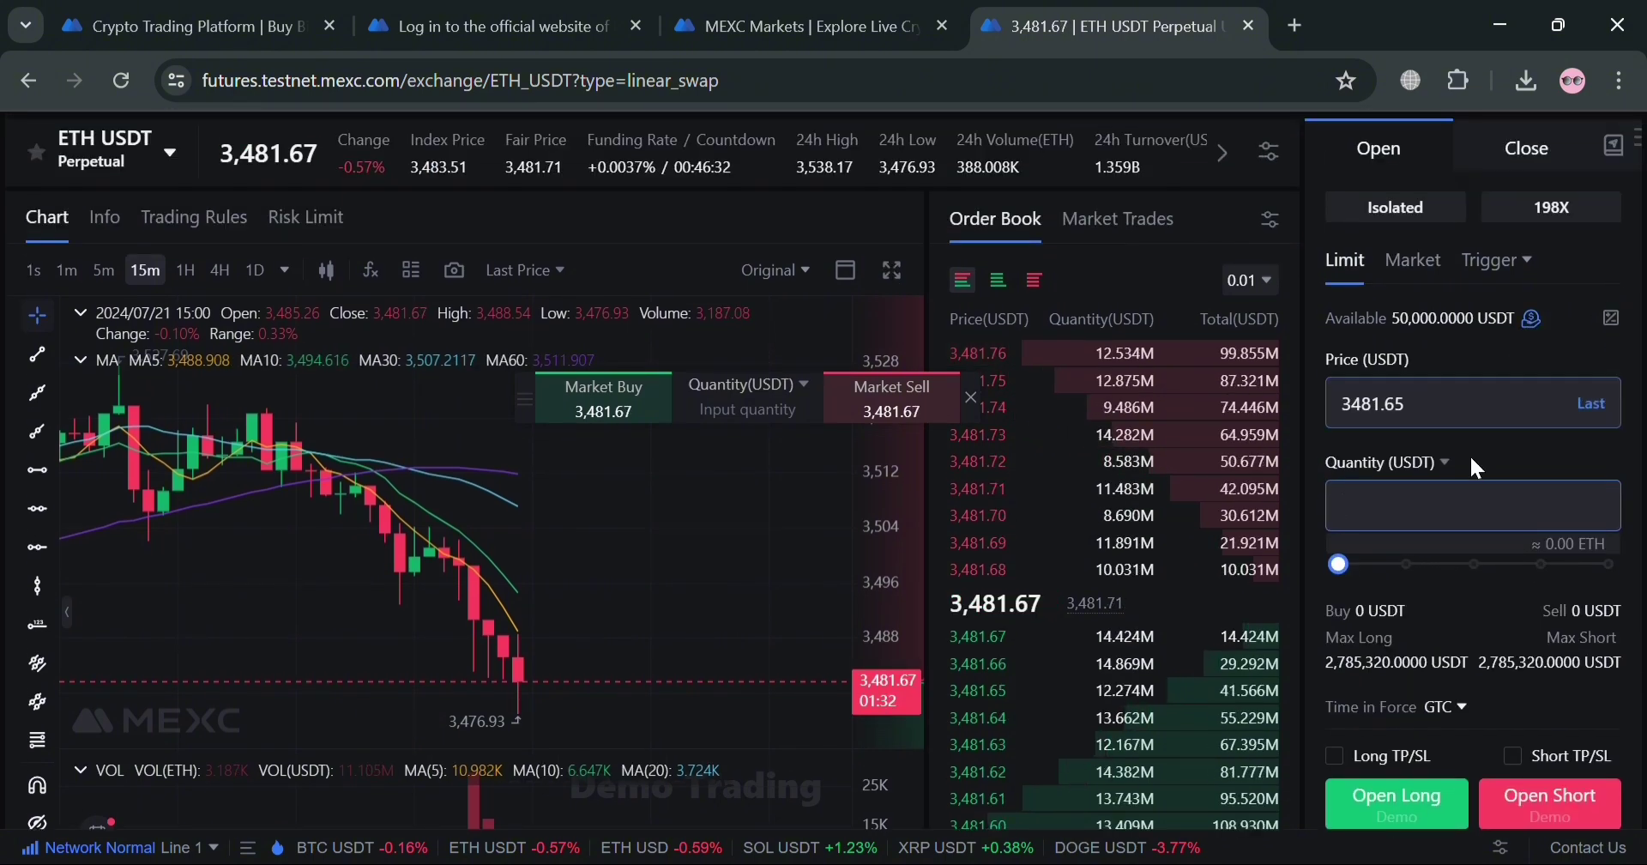
pyautogui.scroll(-2, 1514, 533)
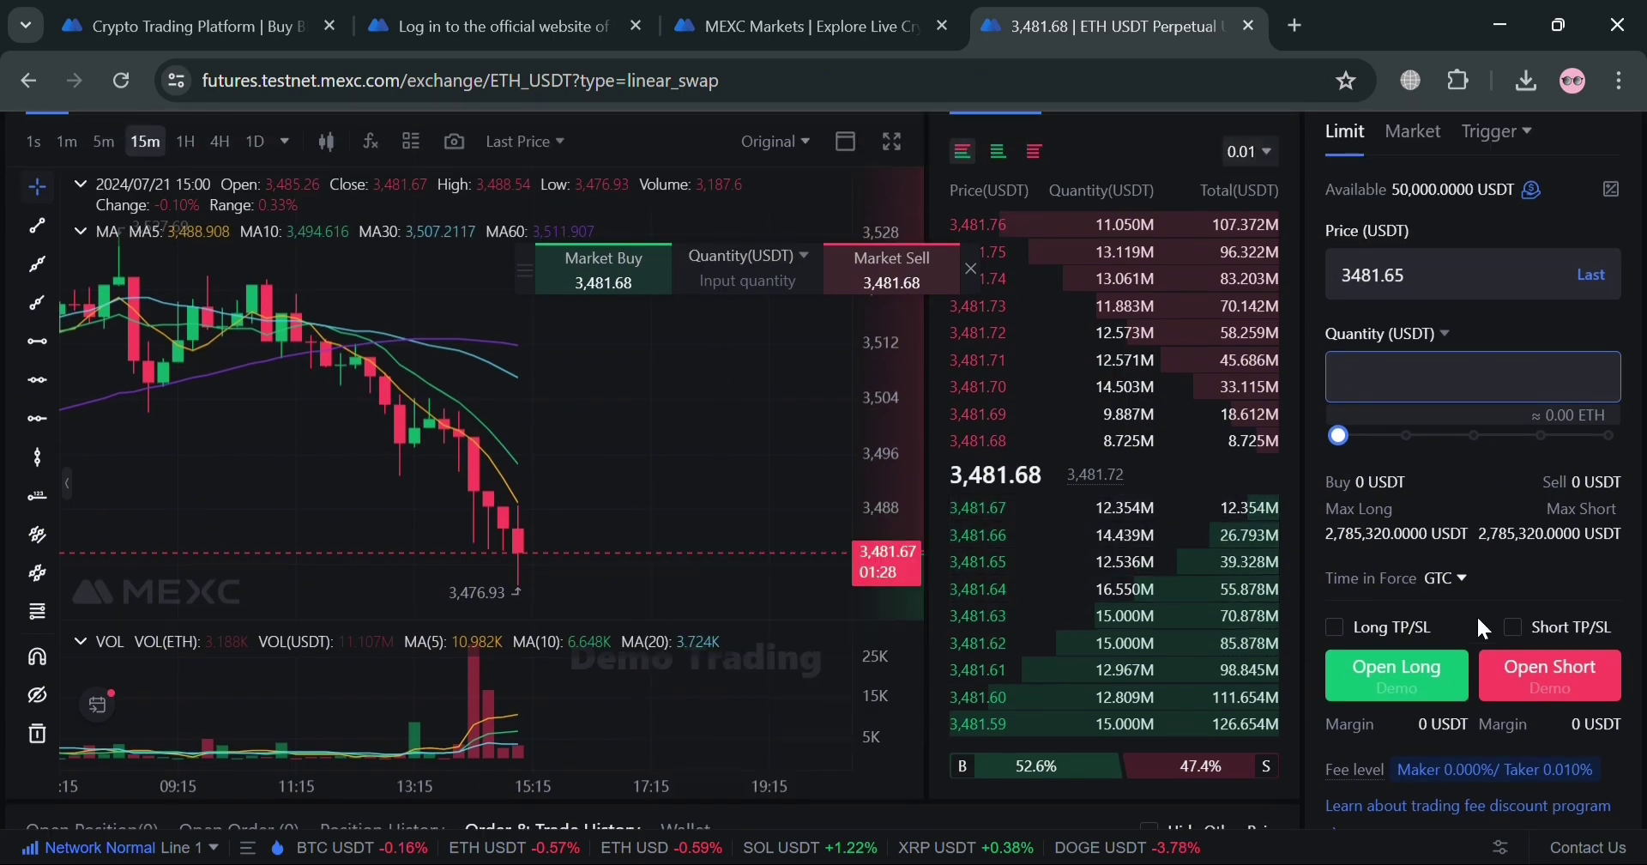
pyautogui.scroll(-2, 1476, 615)
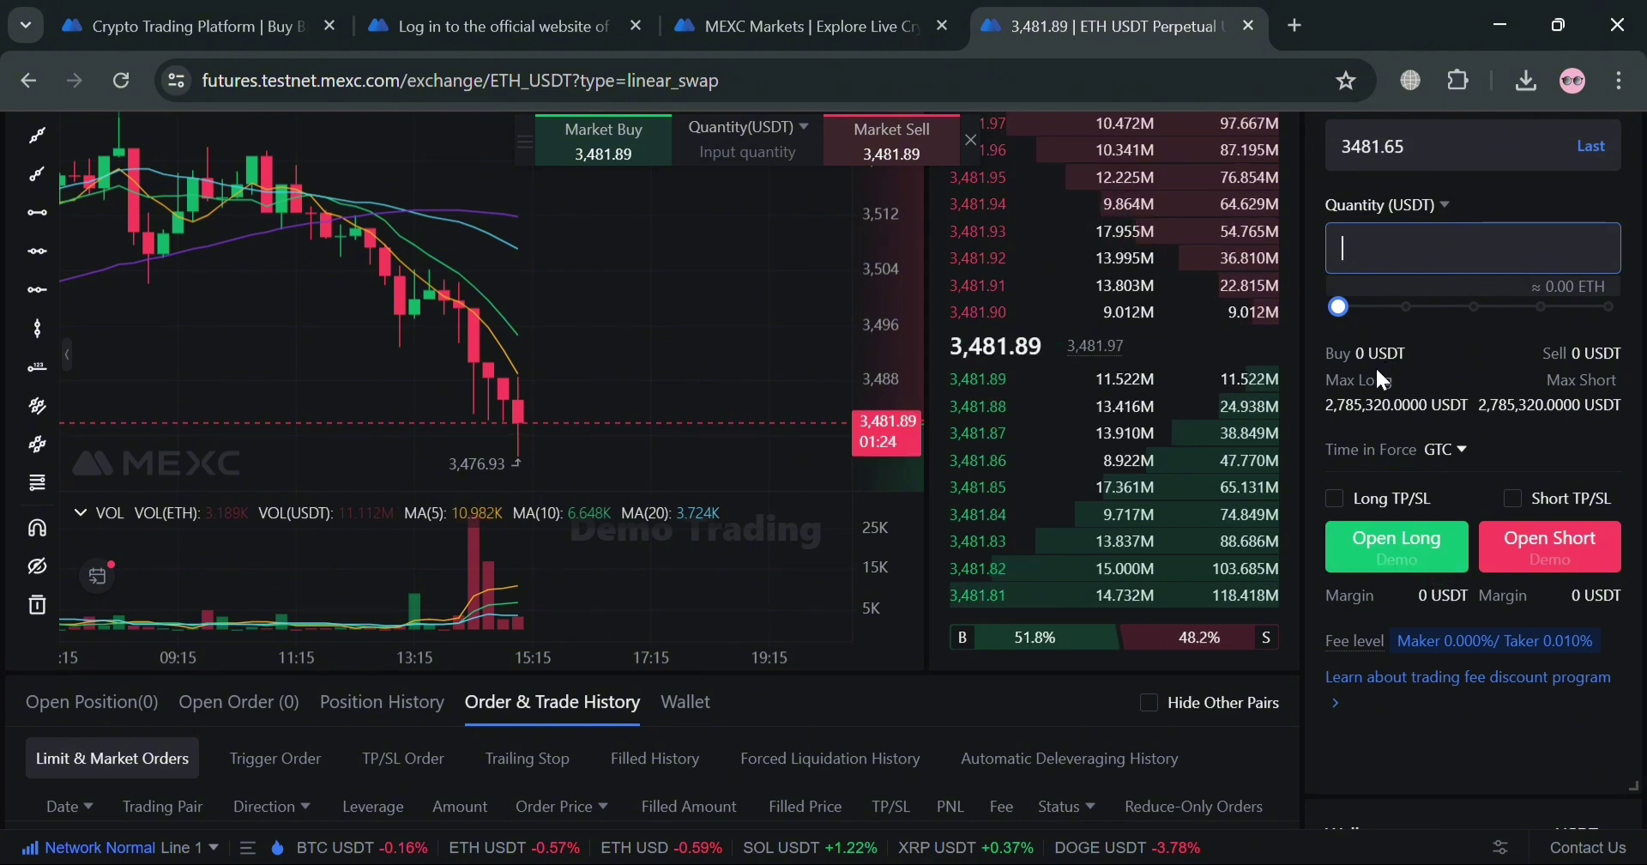
pyautogui.click(1478, 307)
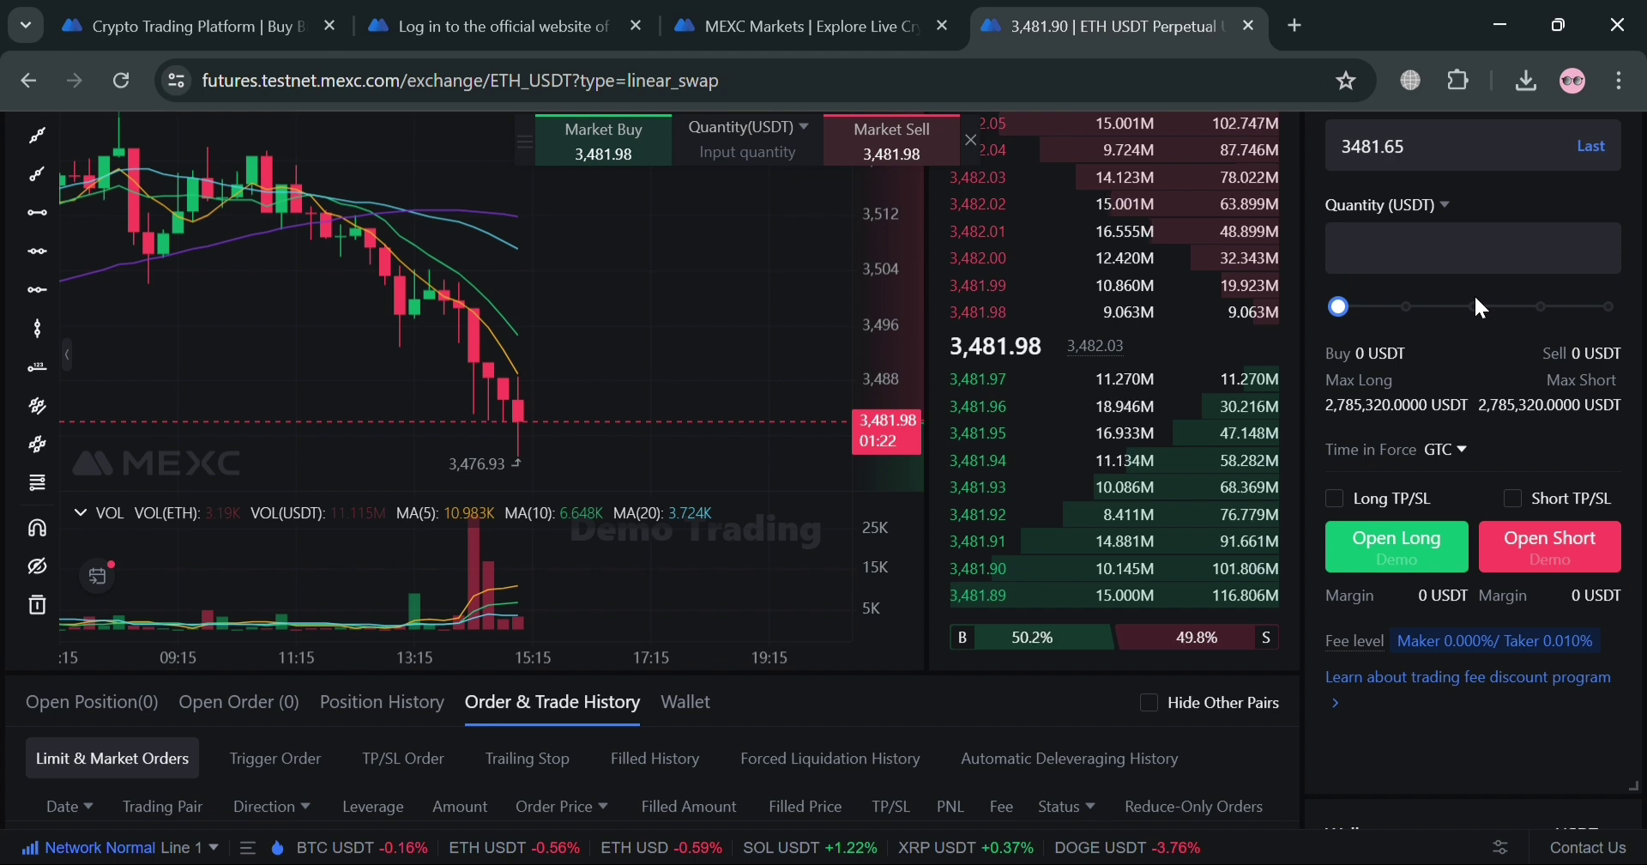
pyautogui.click(1476, 304)
pyautogui.moveTo(1484, 322); pyautogui.dragTo(1420, 323)
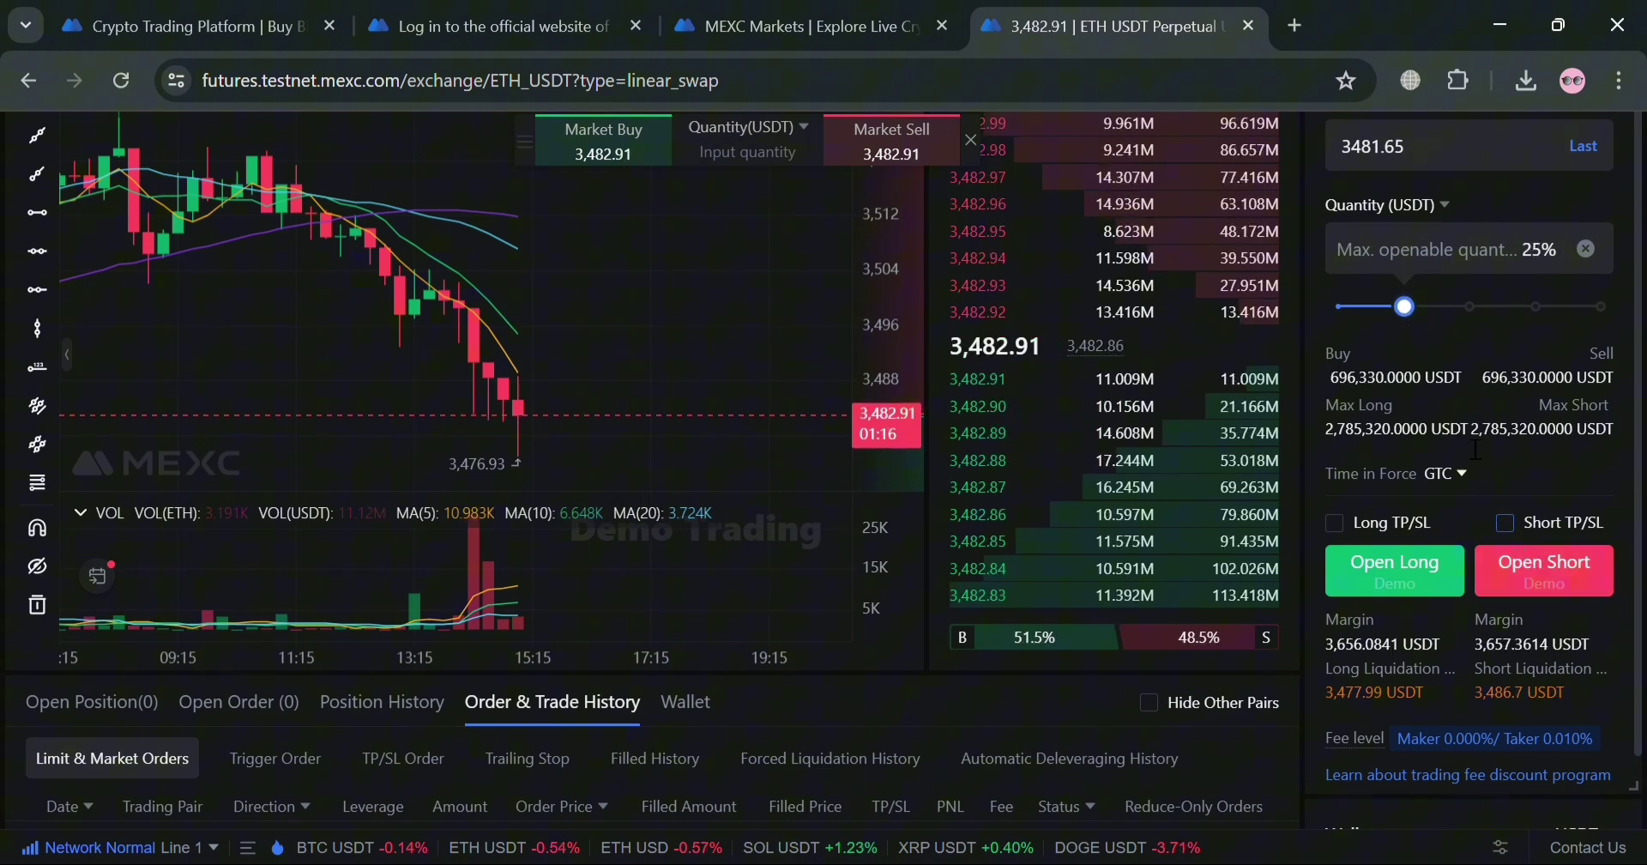
# Leave Time in Force unchanged and submit the order as Open Short, bringing up the KYC prompt
pyautogui.click(1463, 476)
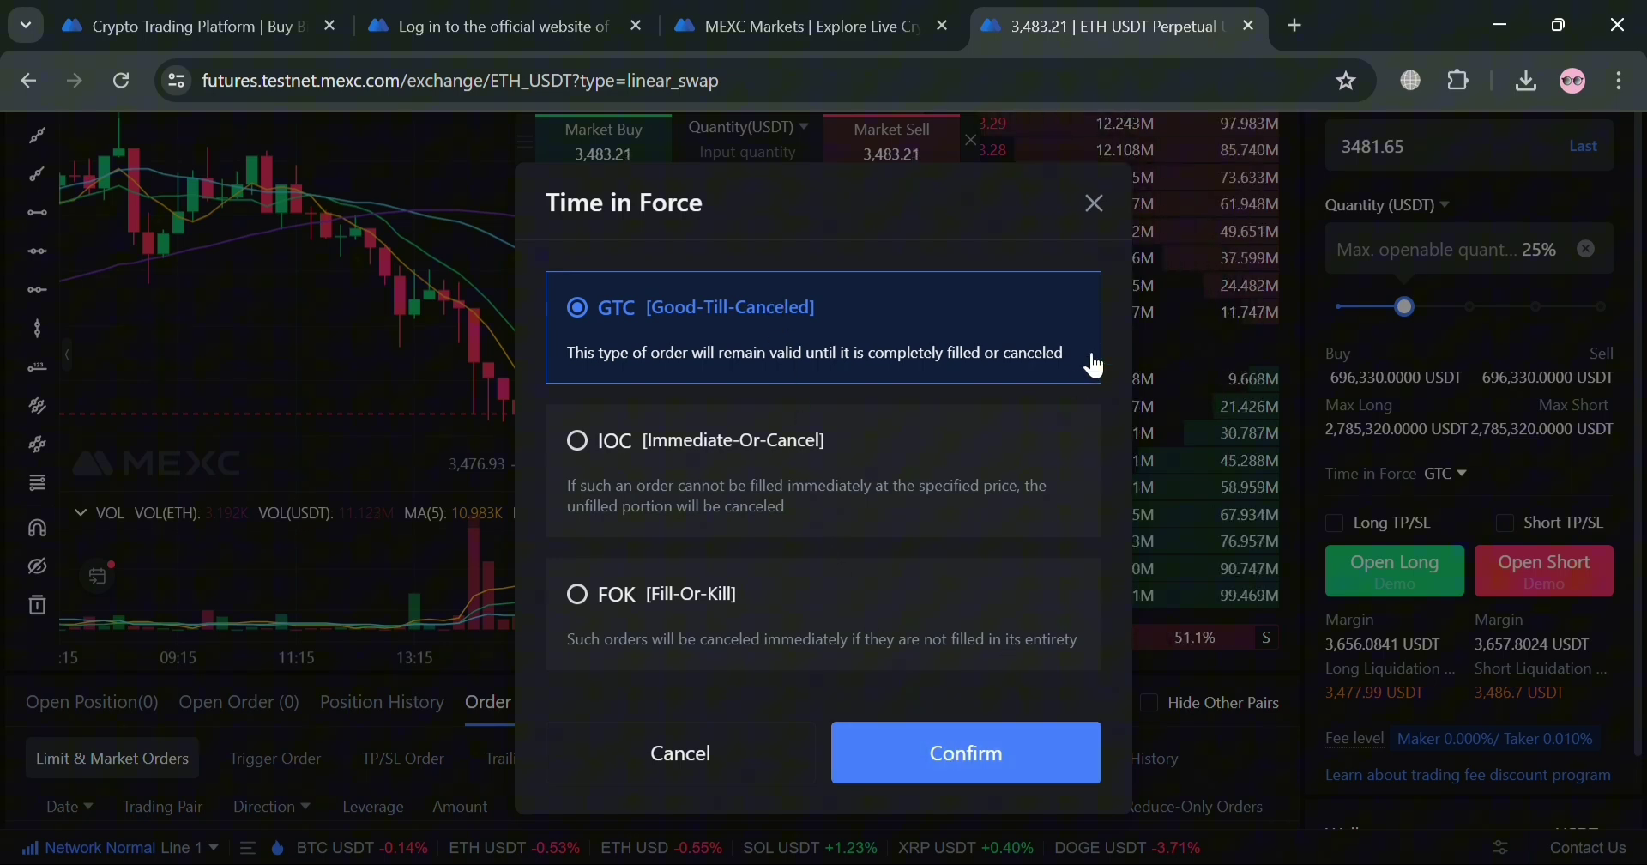
pyautogui.click(1095, 204)
pyautogui.click(1545, 571)
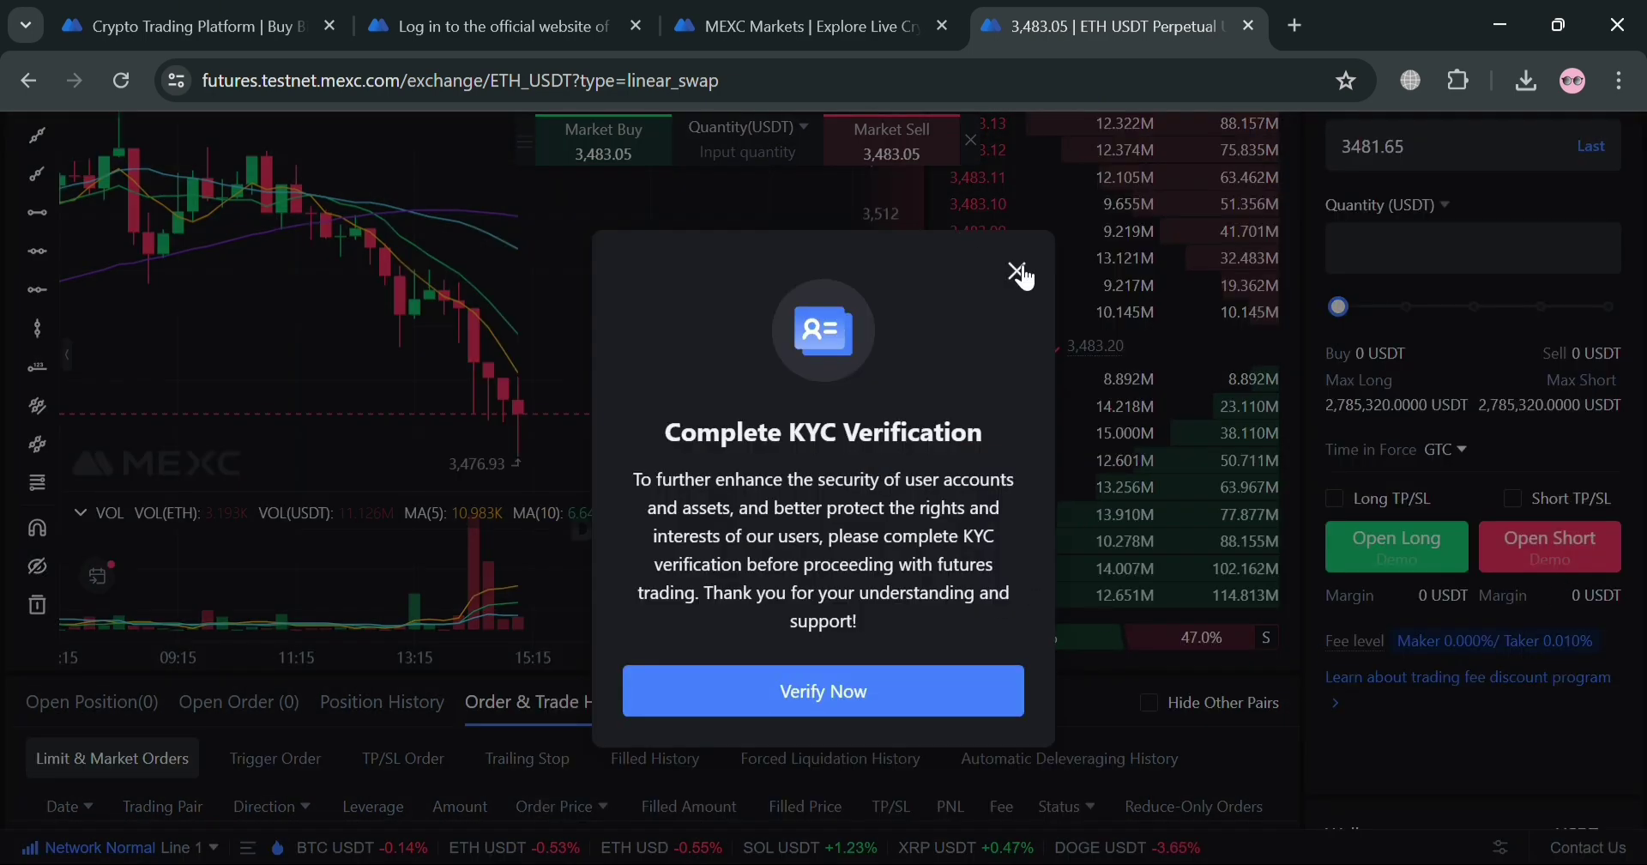
# Close the KYC prompt, switch to a Trigger order with Last as price basis, and enter quantity 100
pyautogui.click(1021, 273)
pyautogui.scroll(3, 1544, 394)
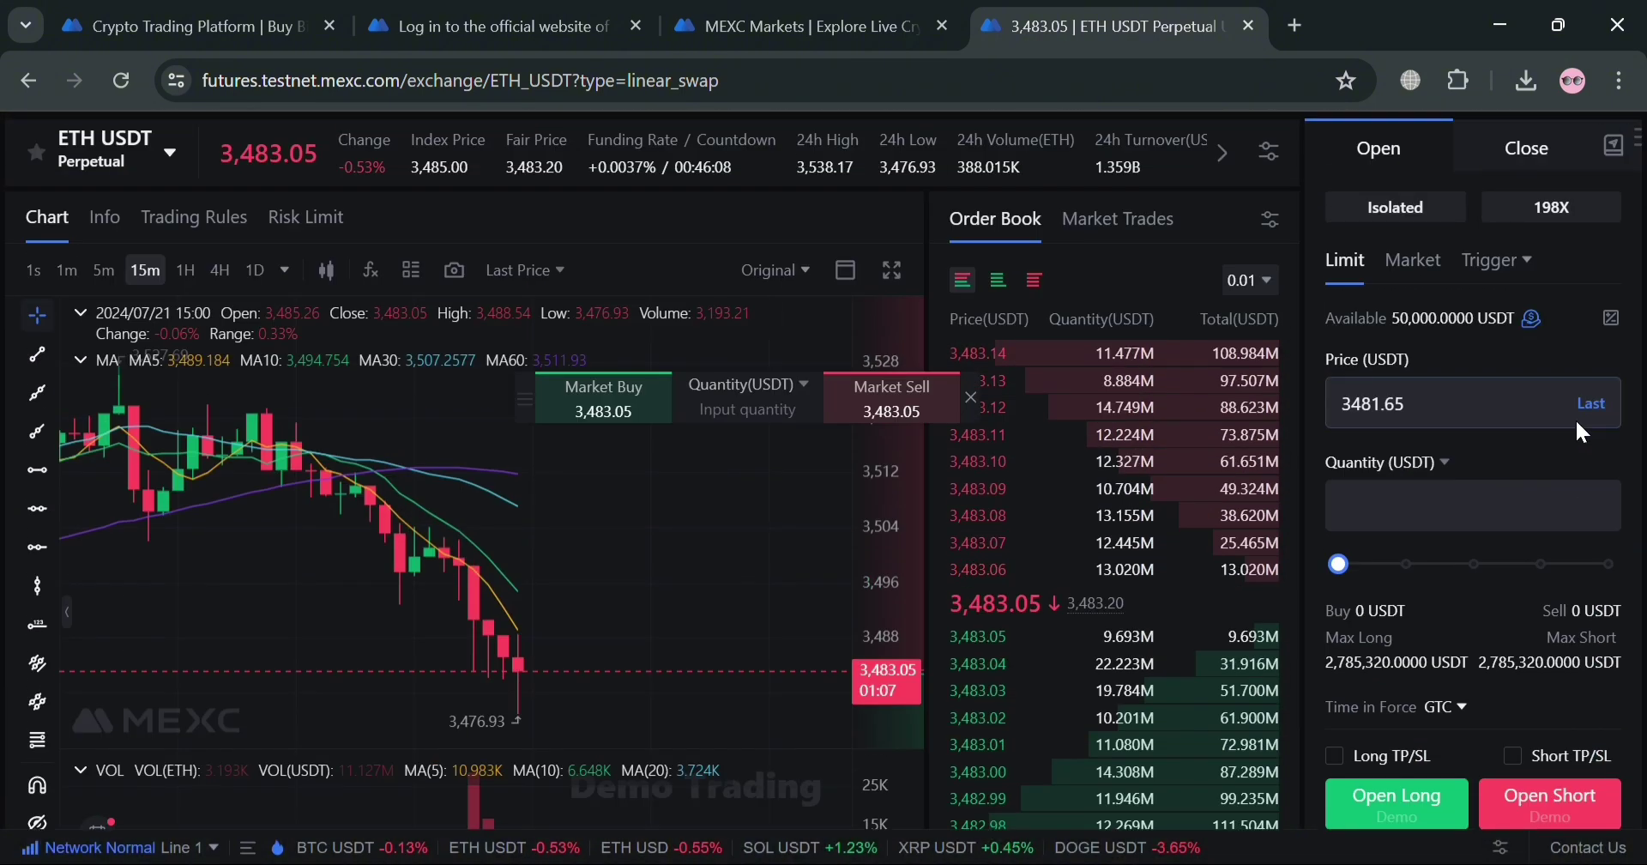
pyautogui.click(1504, 261)
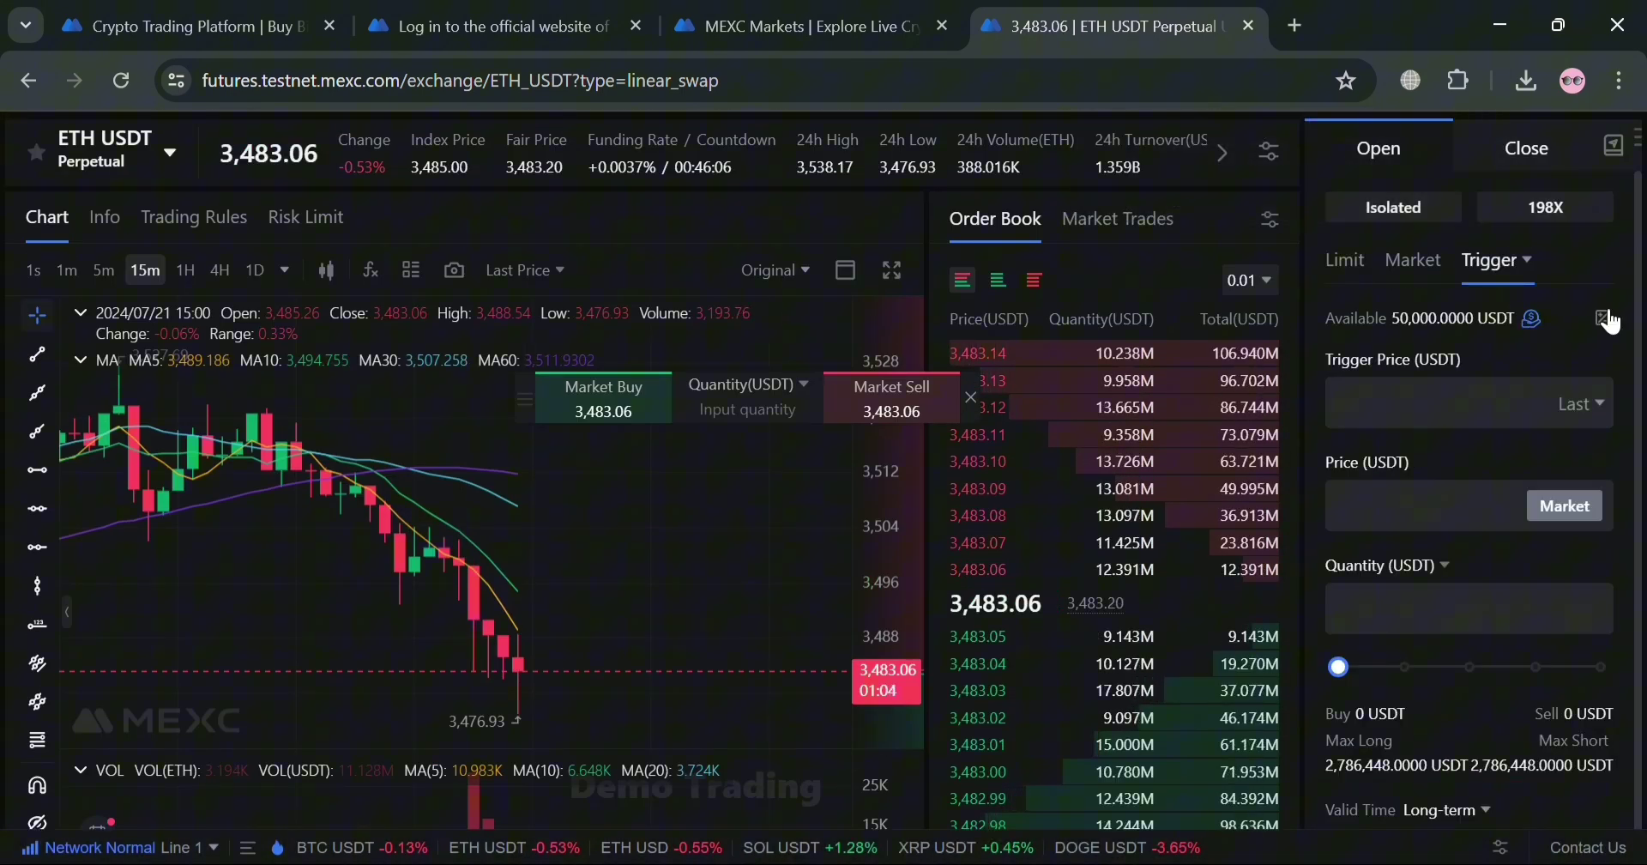
pyautogui.click(1584, 403)
pyautogui.click(1567, 442)
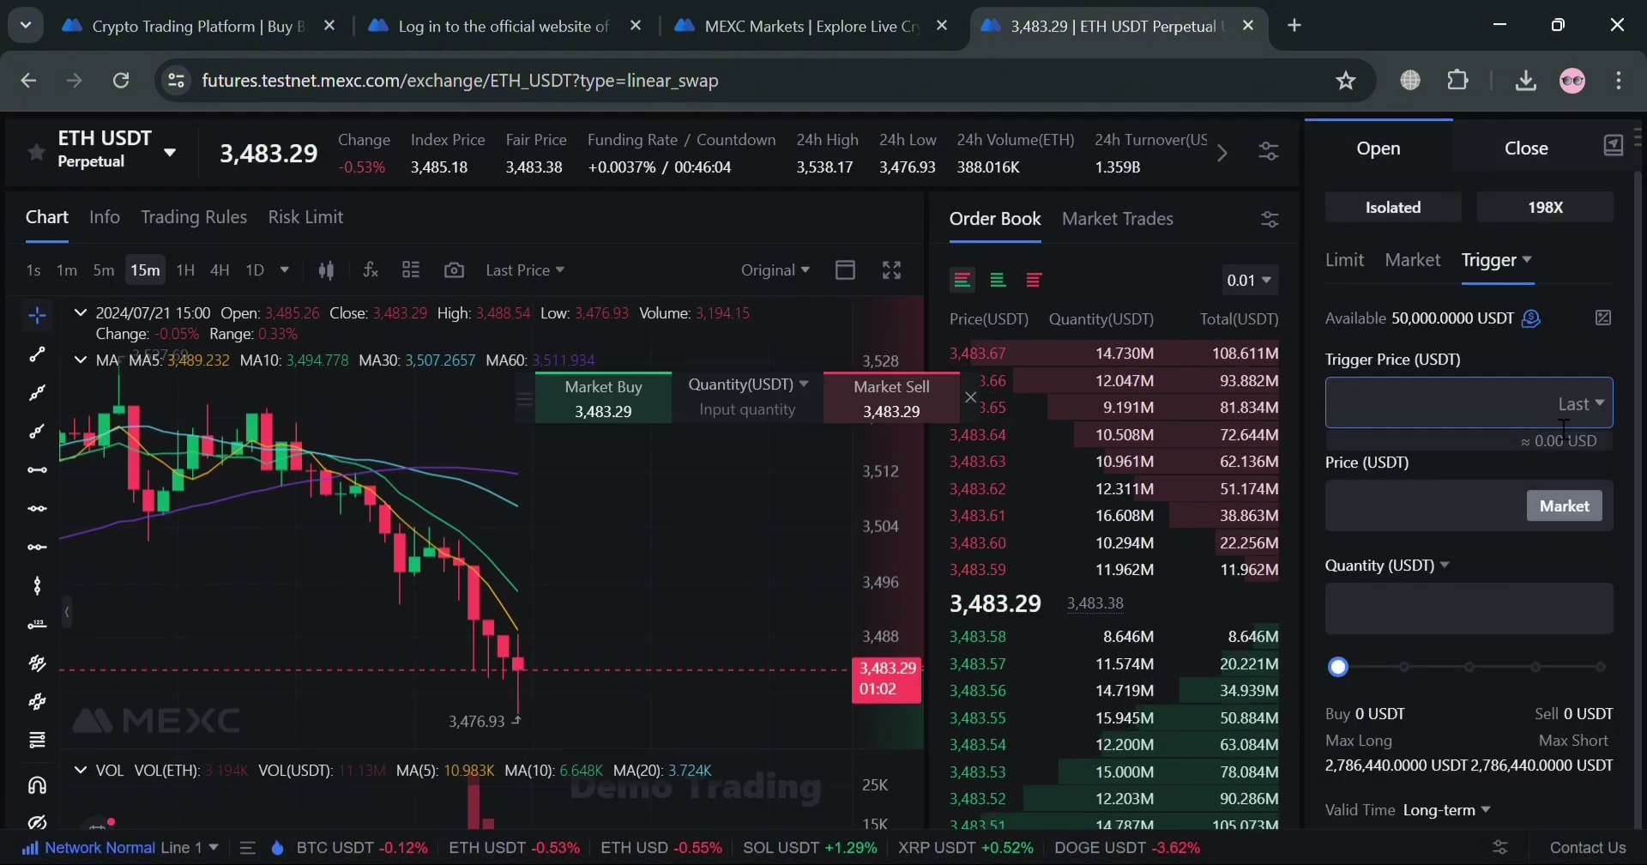
pyautogui.click(1599, 415)
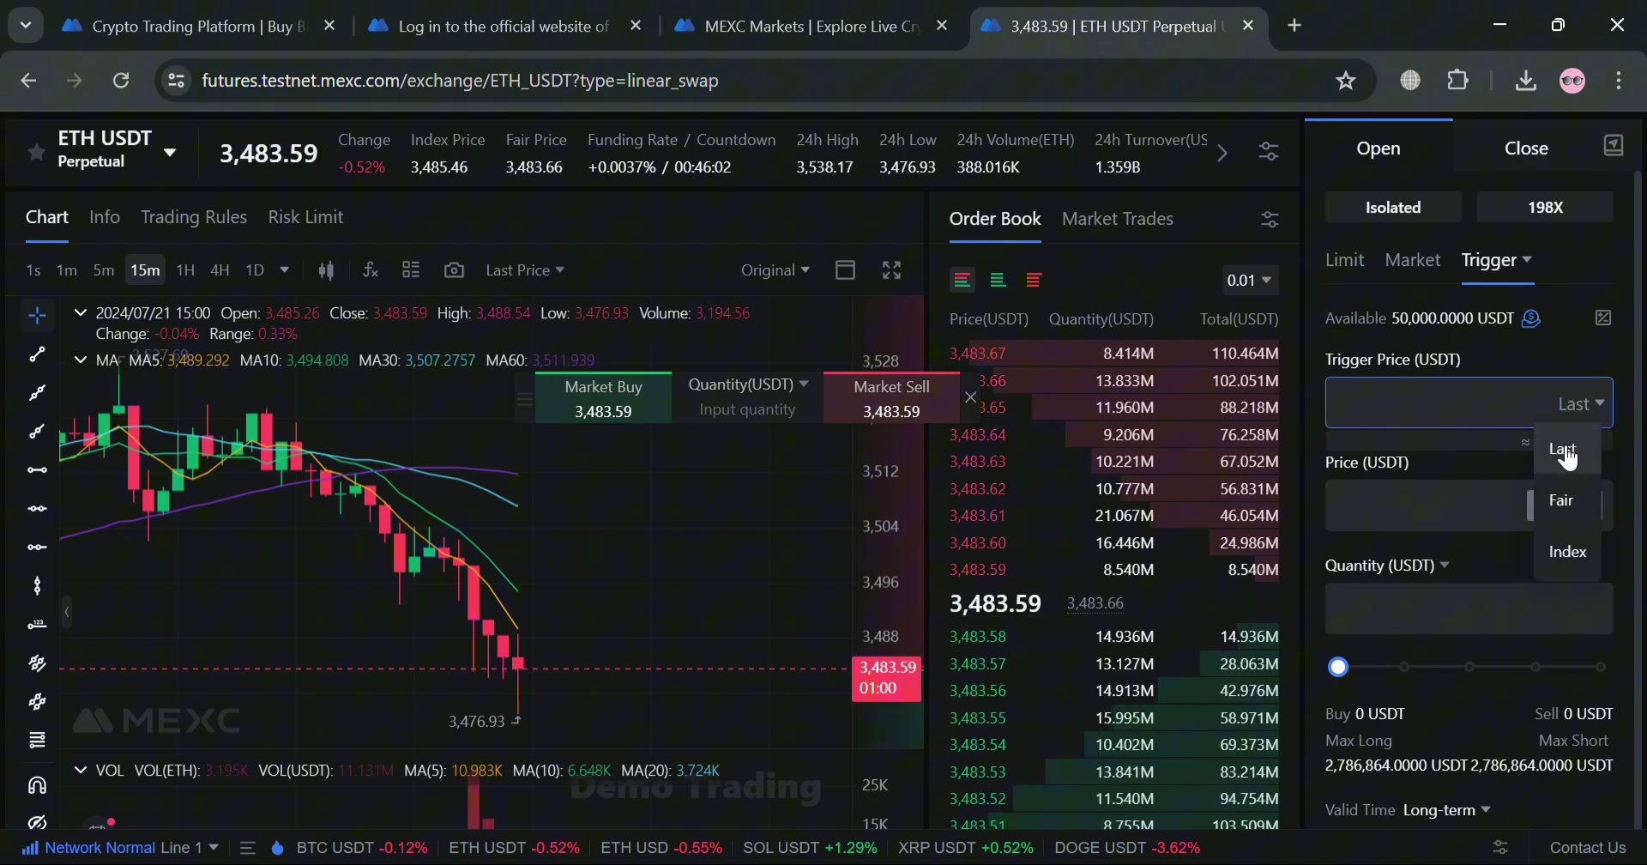
pyautogui.click(1588, 450)
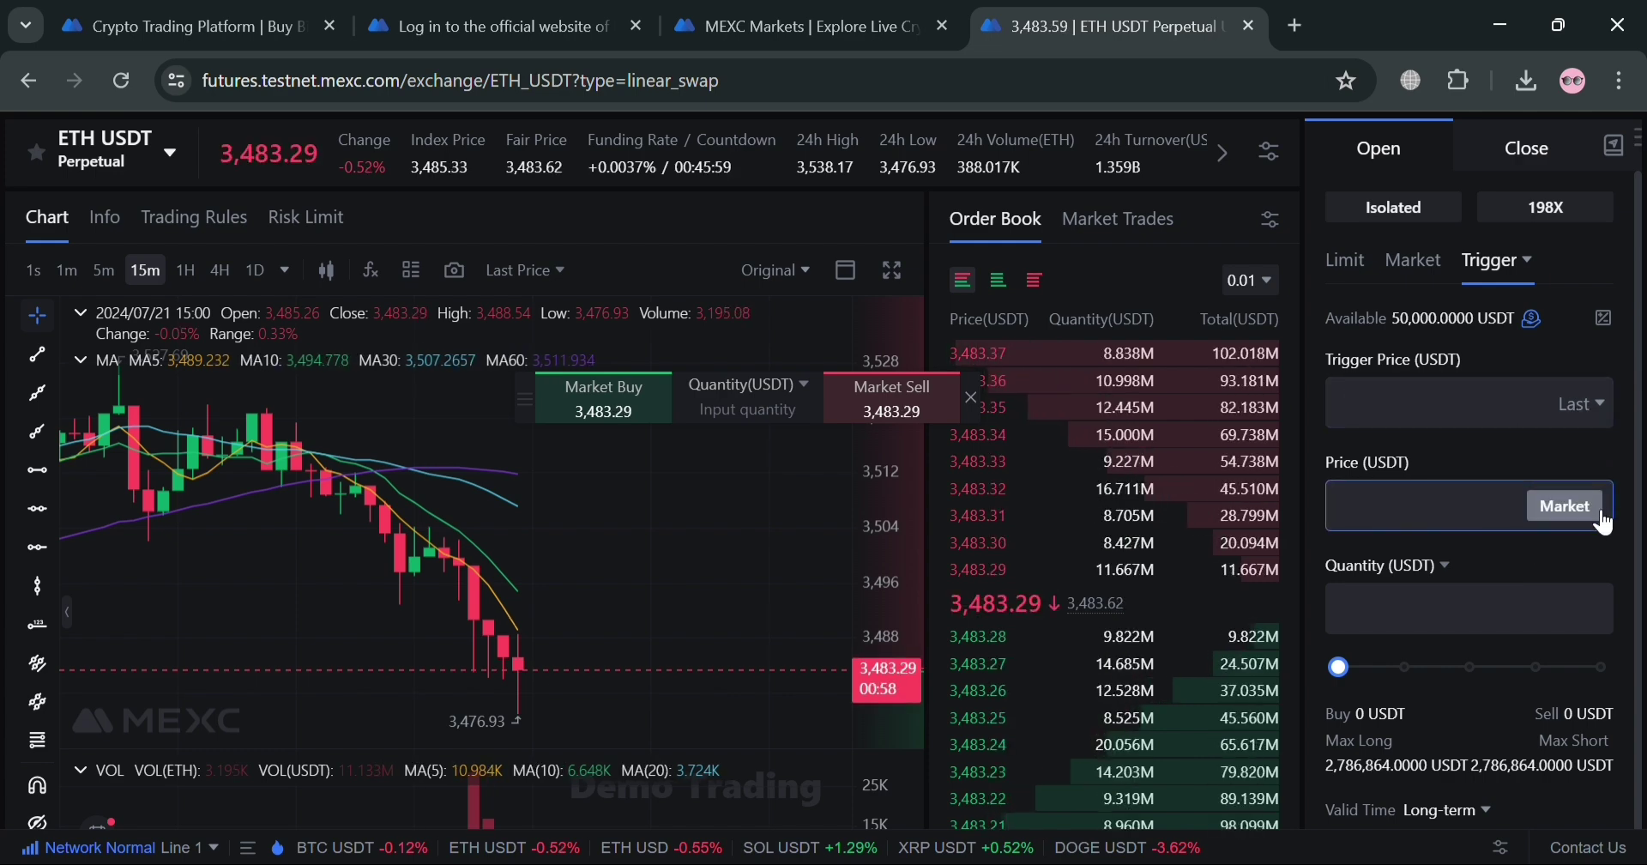
pyautogui.click(1483, 629)
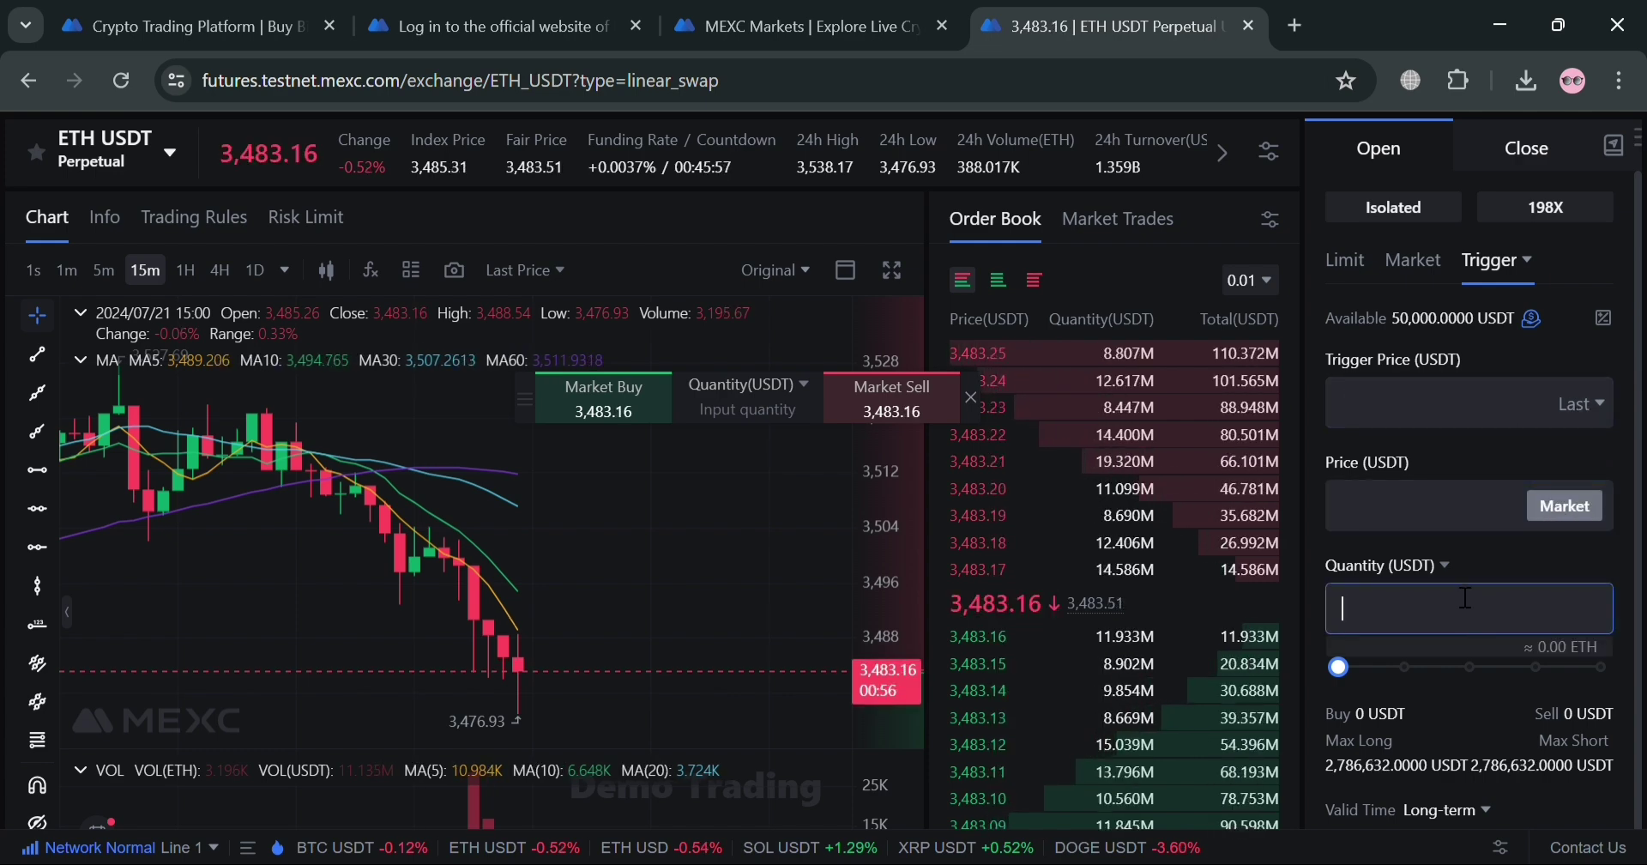
pyautogui.write('1')
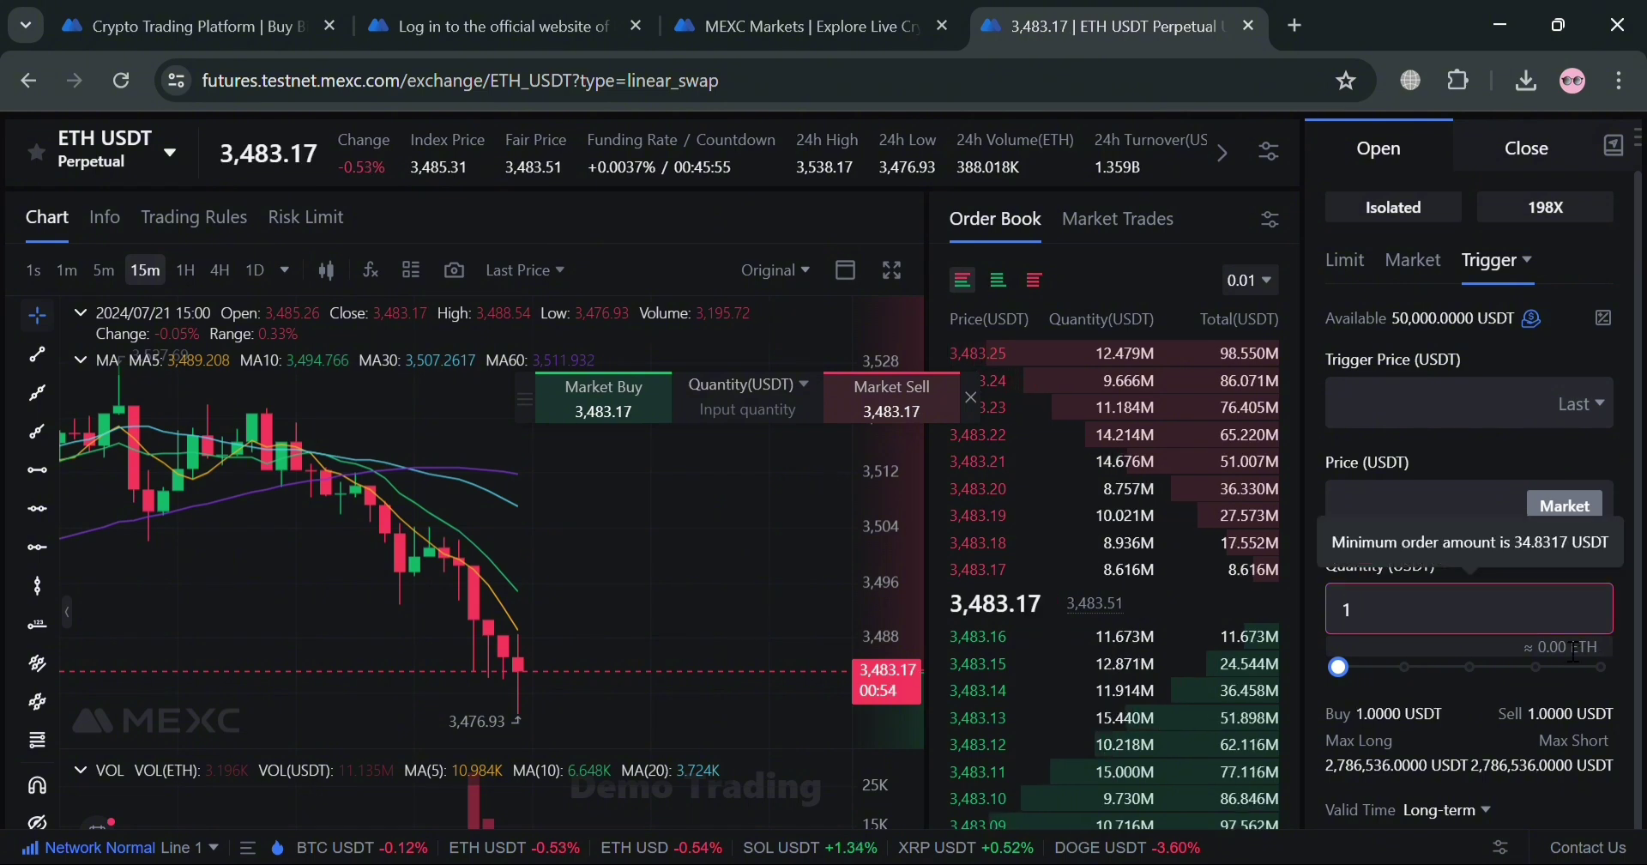
pyautogui.write('00')
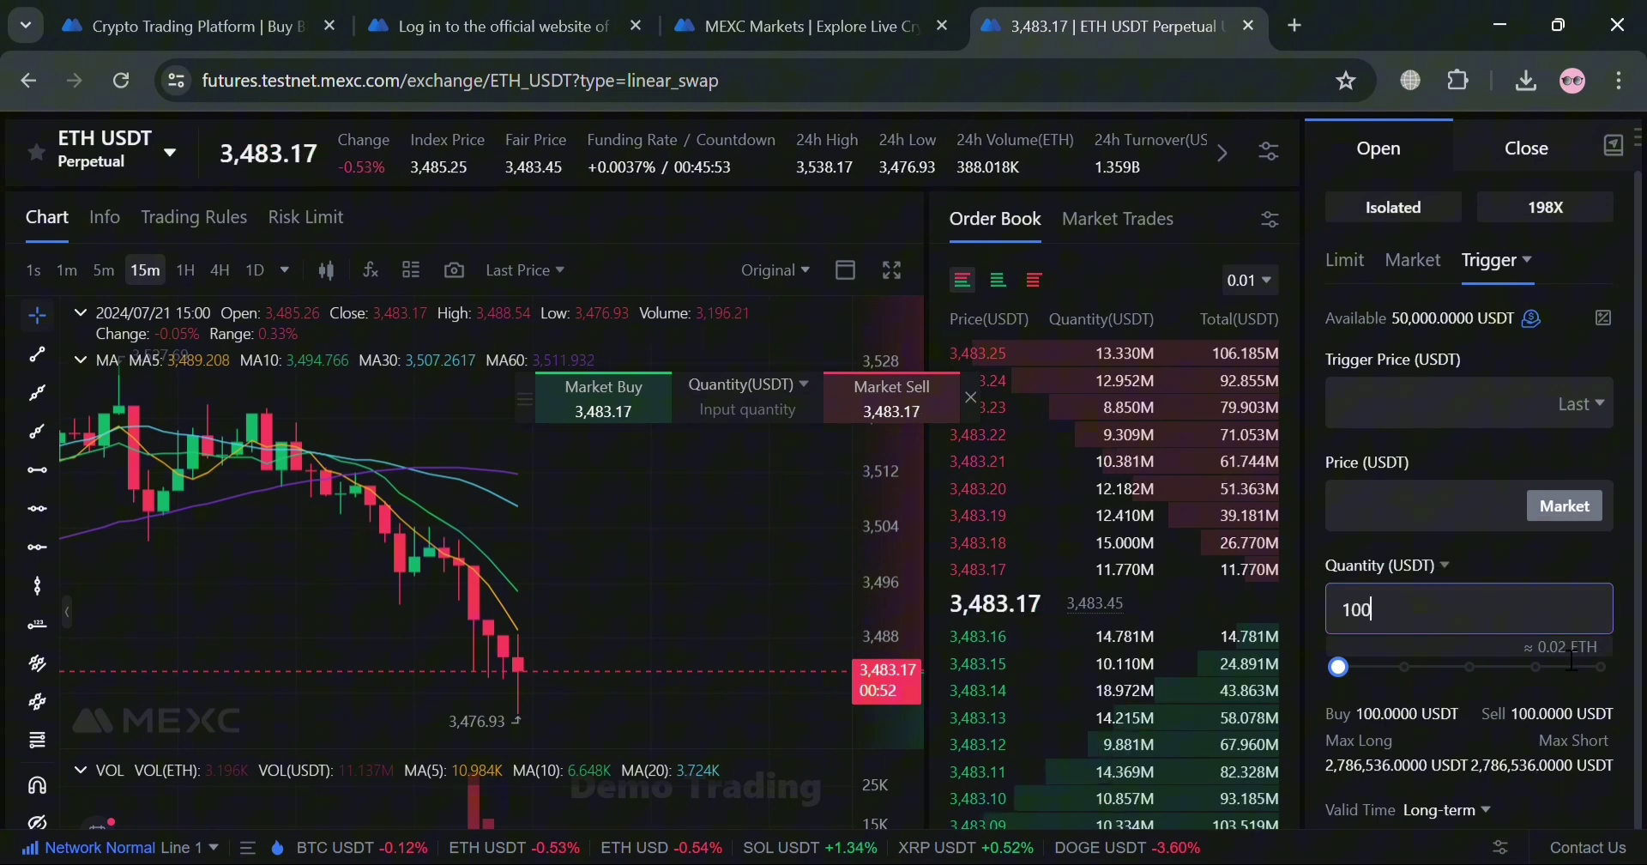
# Review the bottom panel's Wallet, Position History and Open Order tabs, all without orders
pyautogui.scroll(-3, 1505, 677)
pyautogui.scroll(-3, 1512, 702)
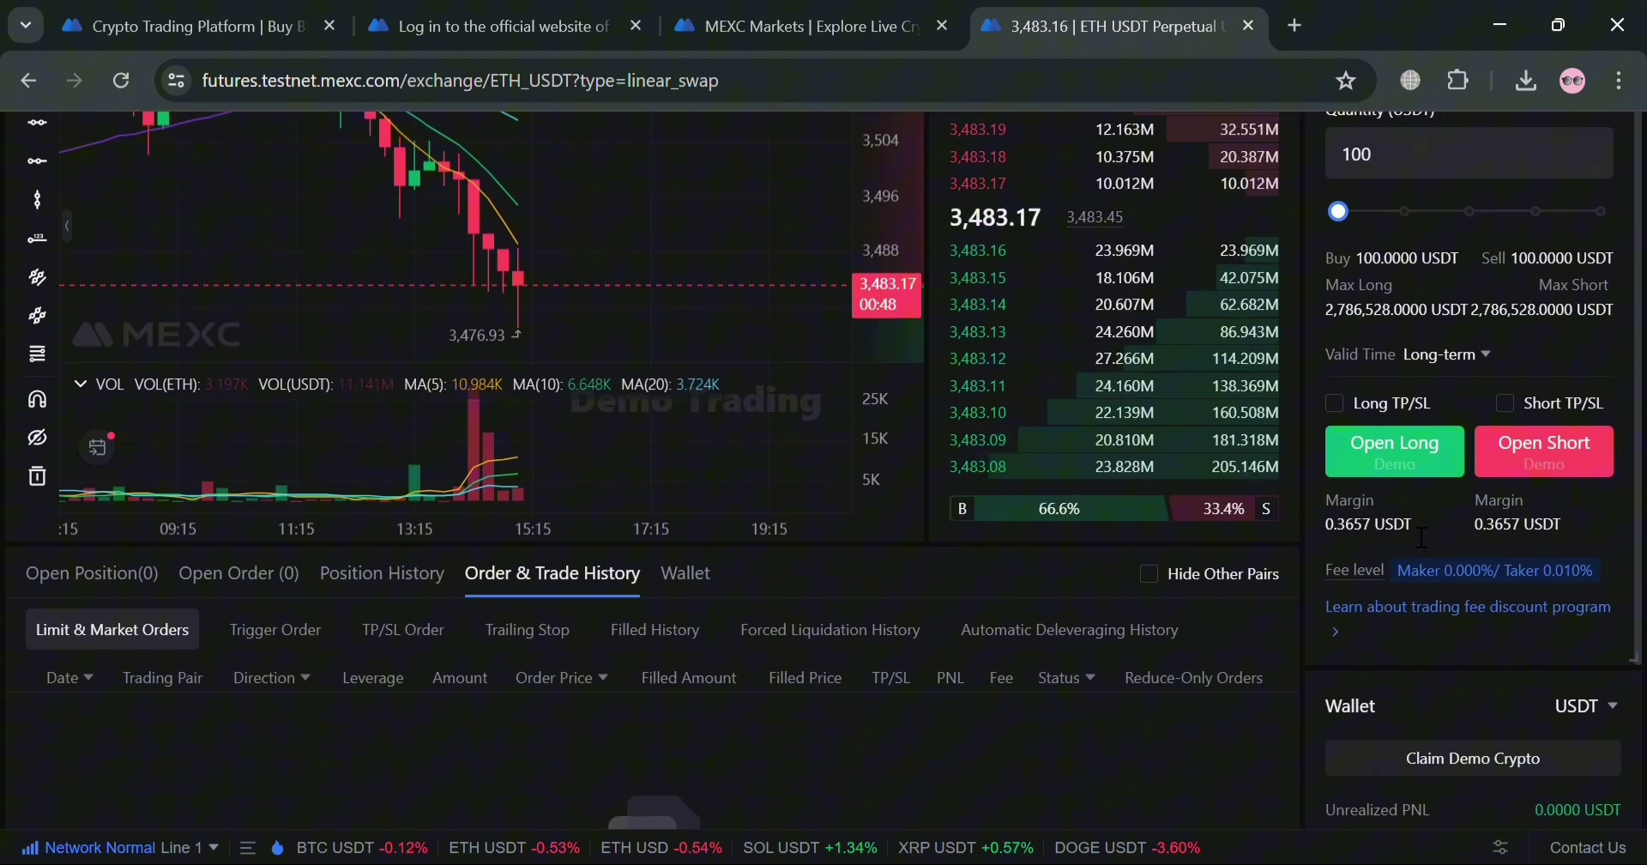
pyautogui.scroll(-2, 1548, 515)
pyautogui.scroll(-2, 1550, 556)
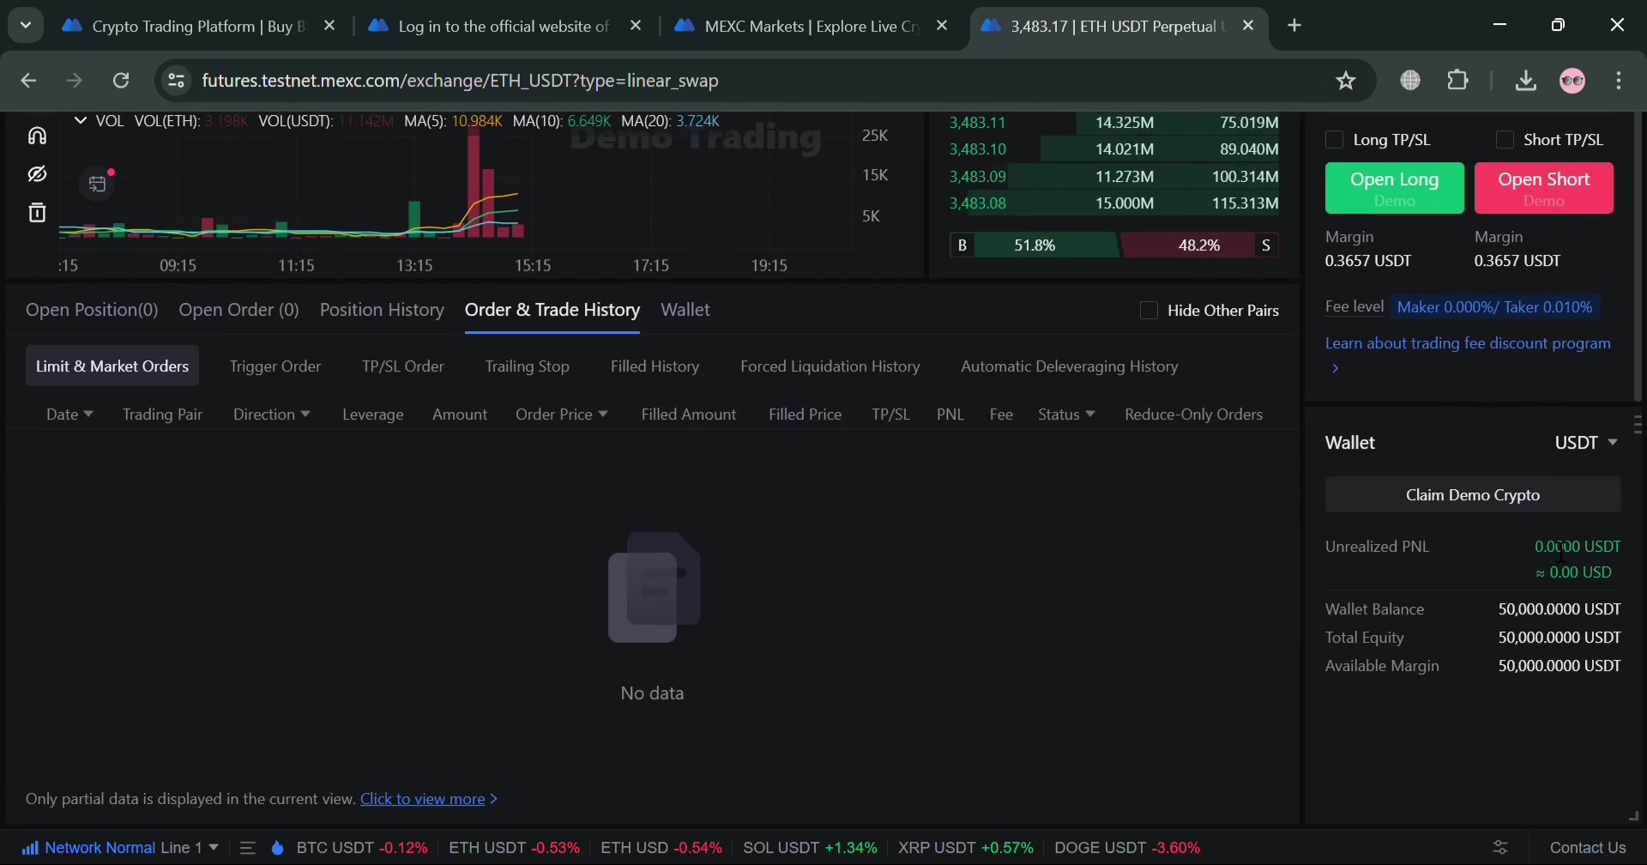
pyautogui.scroll(3, 1583, 519)
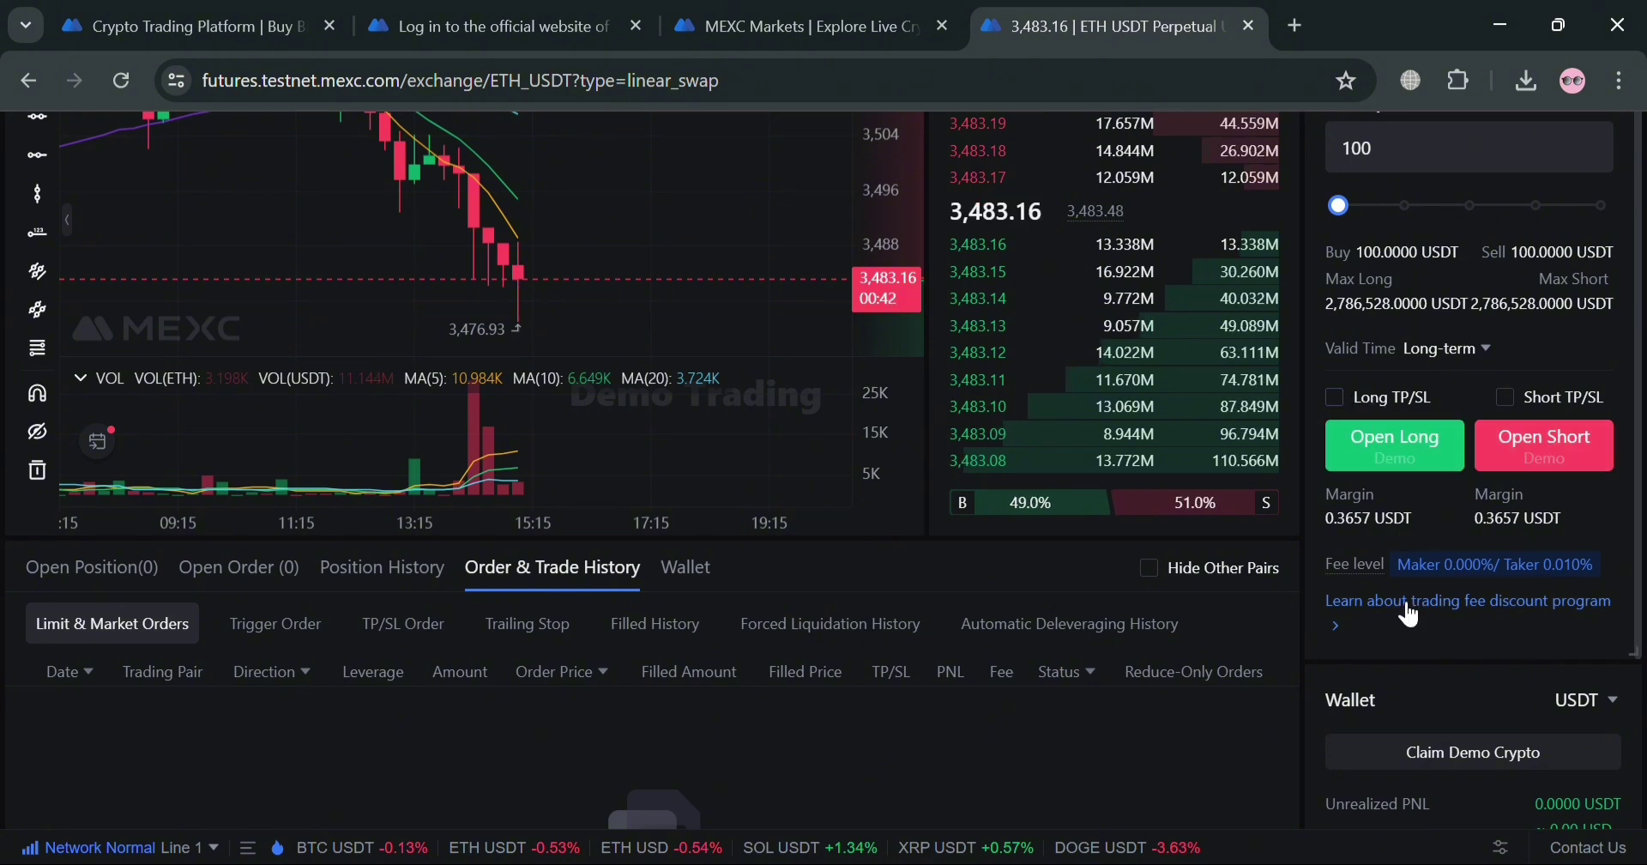
pyautogui.click(688, 568)
pyautogui.click(383, 575)
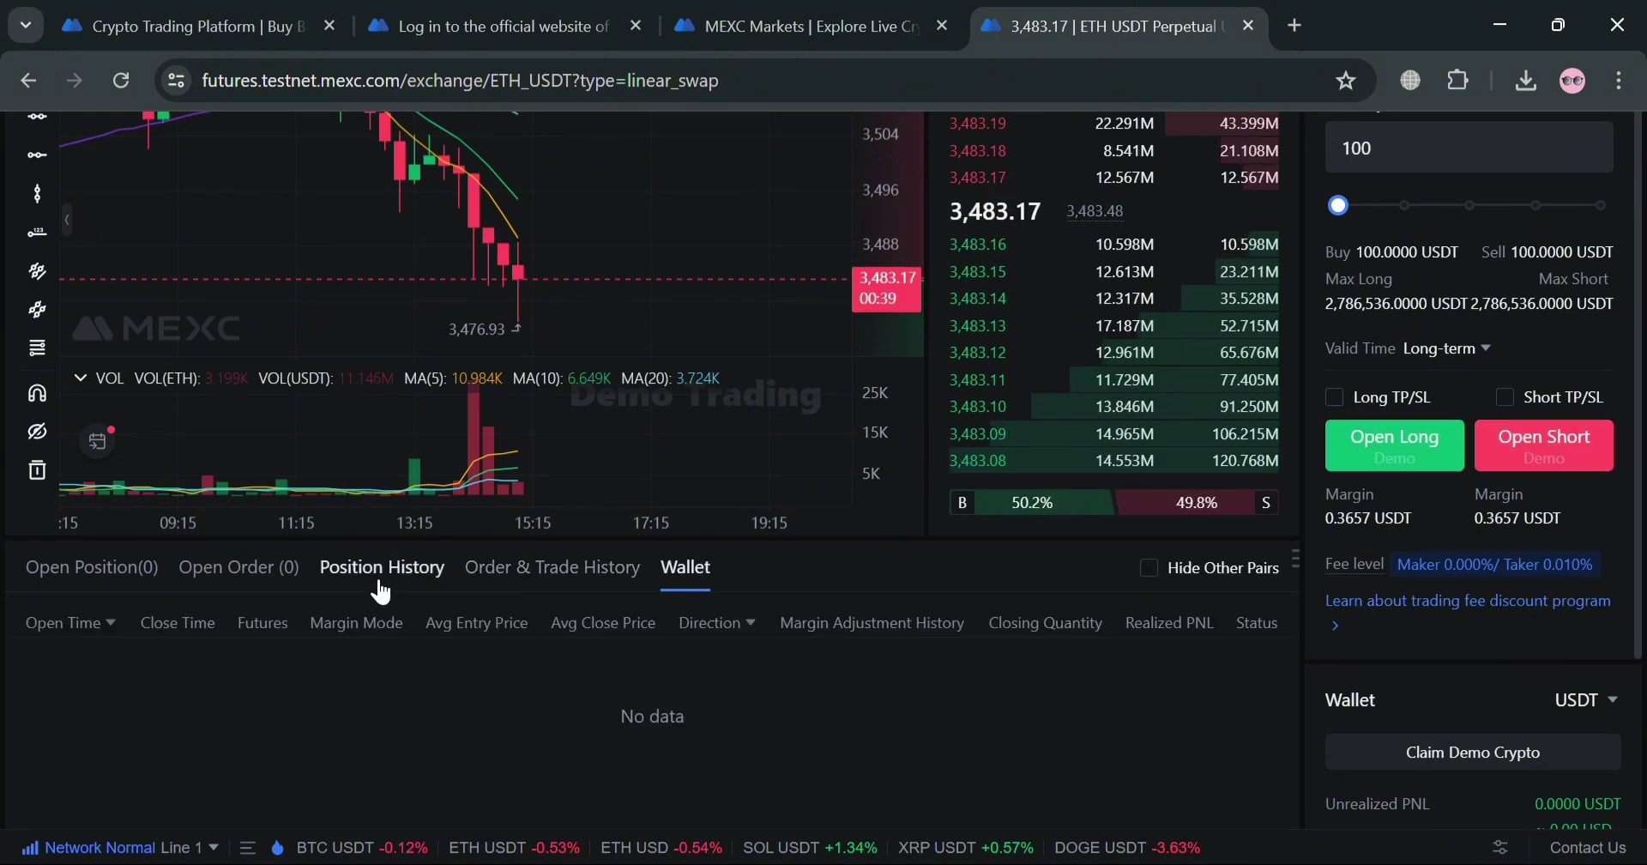
pyautogui.click(234, 576)
# Show the ETH coin info and the ETH USDT Perpetual trading rules, with its 34.8317 USDT minimum order
pyautogui.scroll(2, 725, 214)
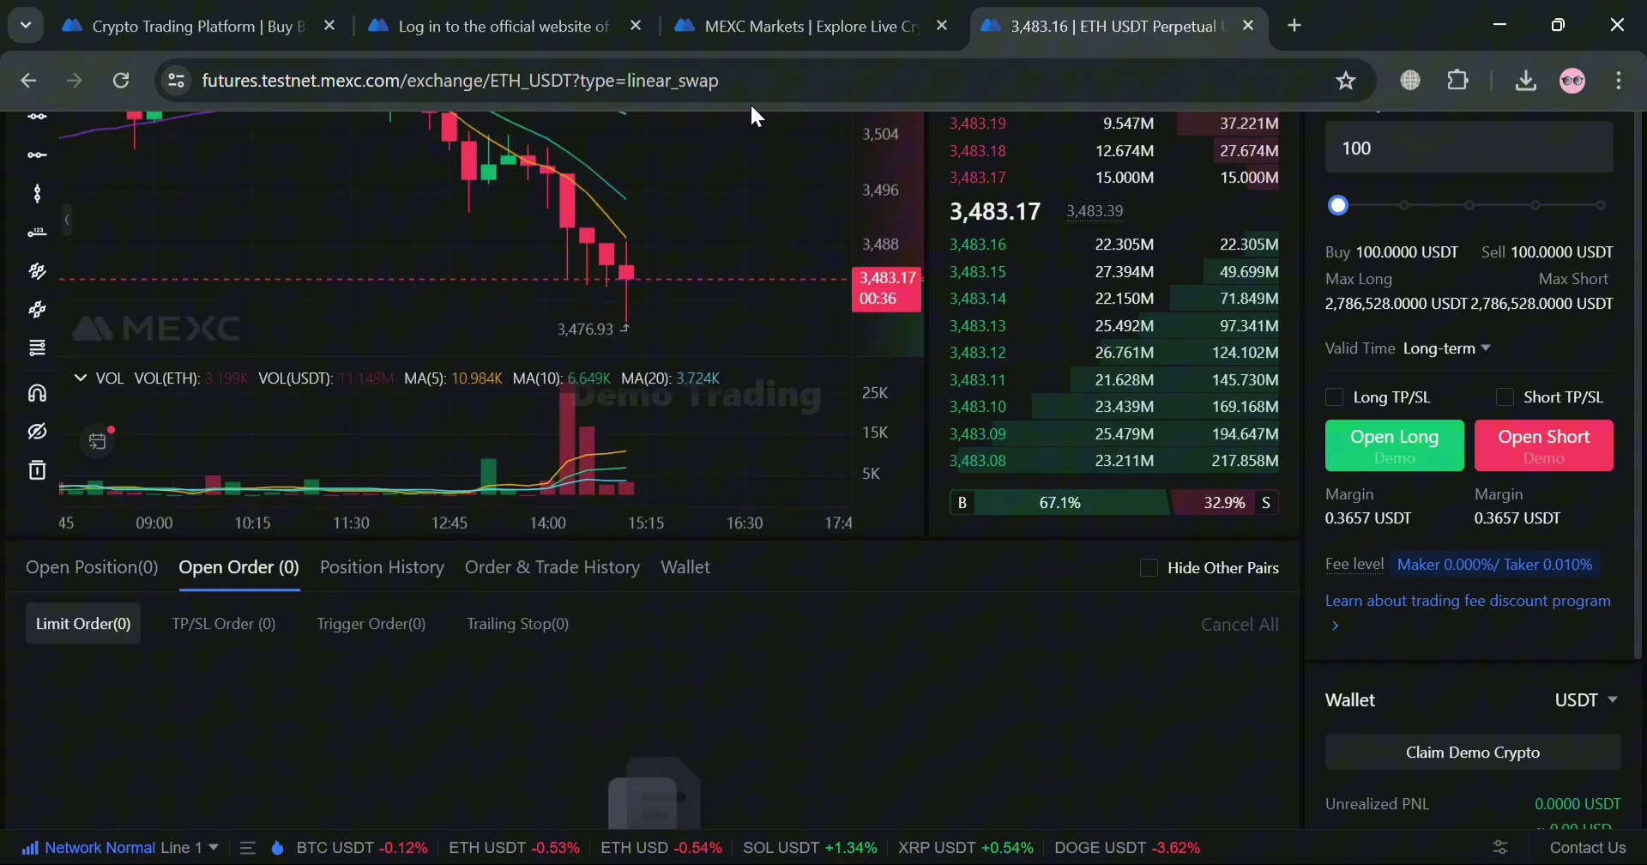
pyautogui.scroll(6, 94, 318)
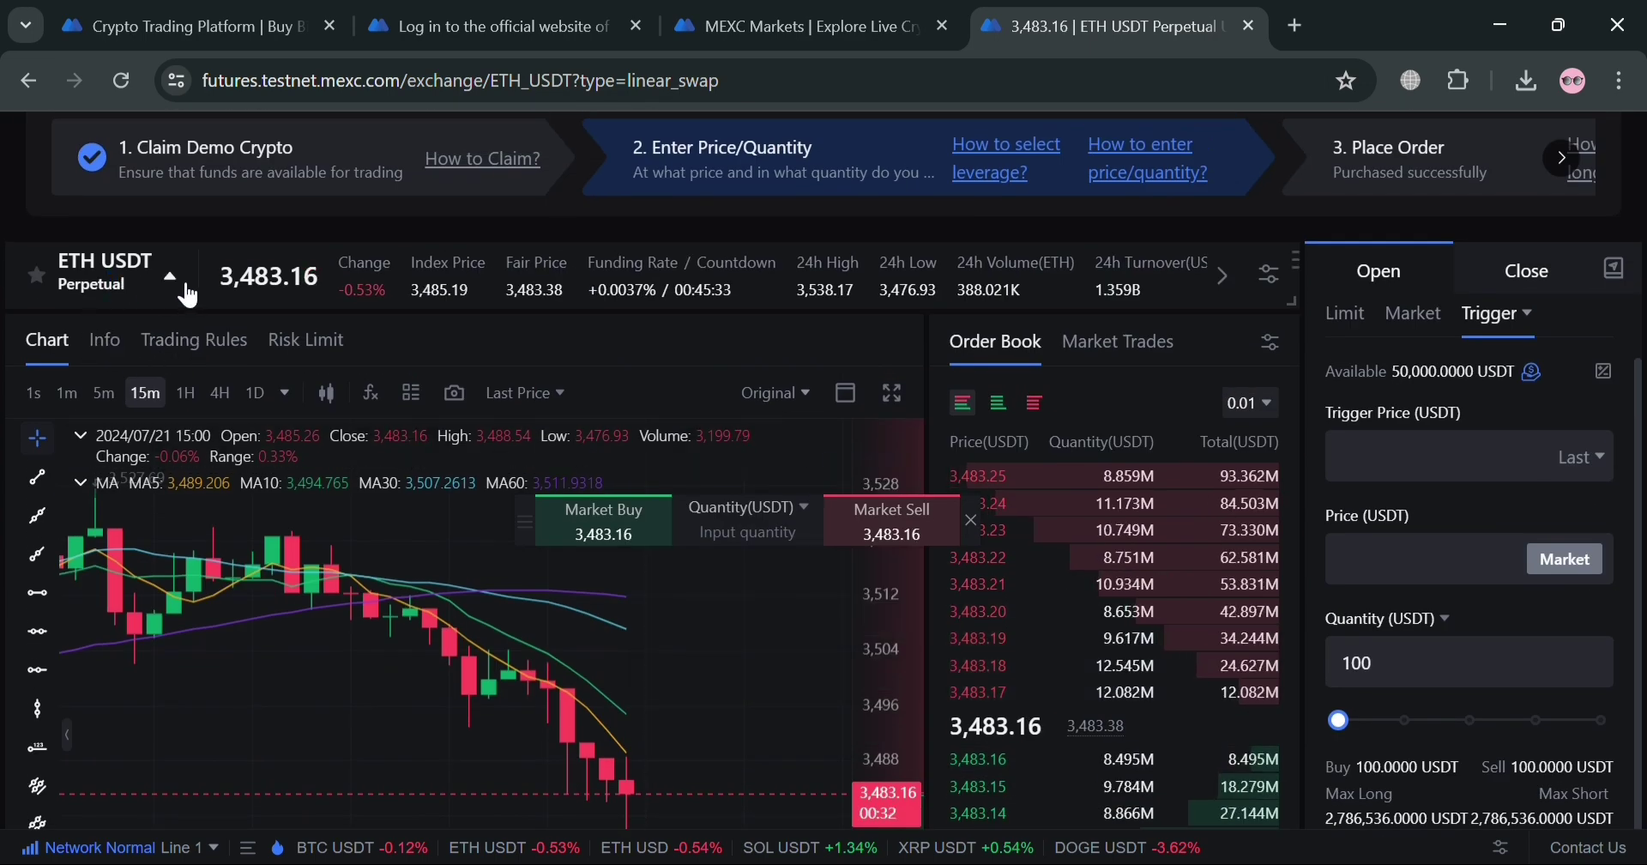
pyautogui.moveTo(169, 273)
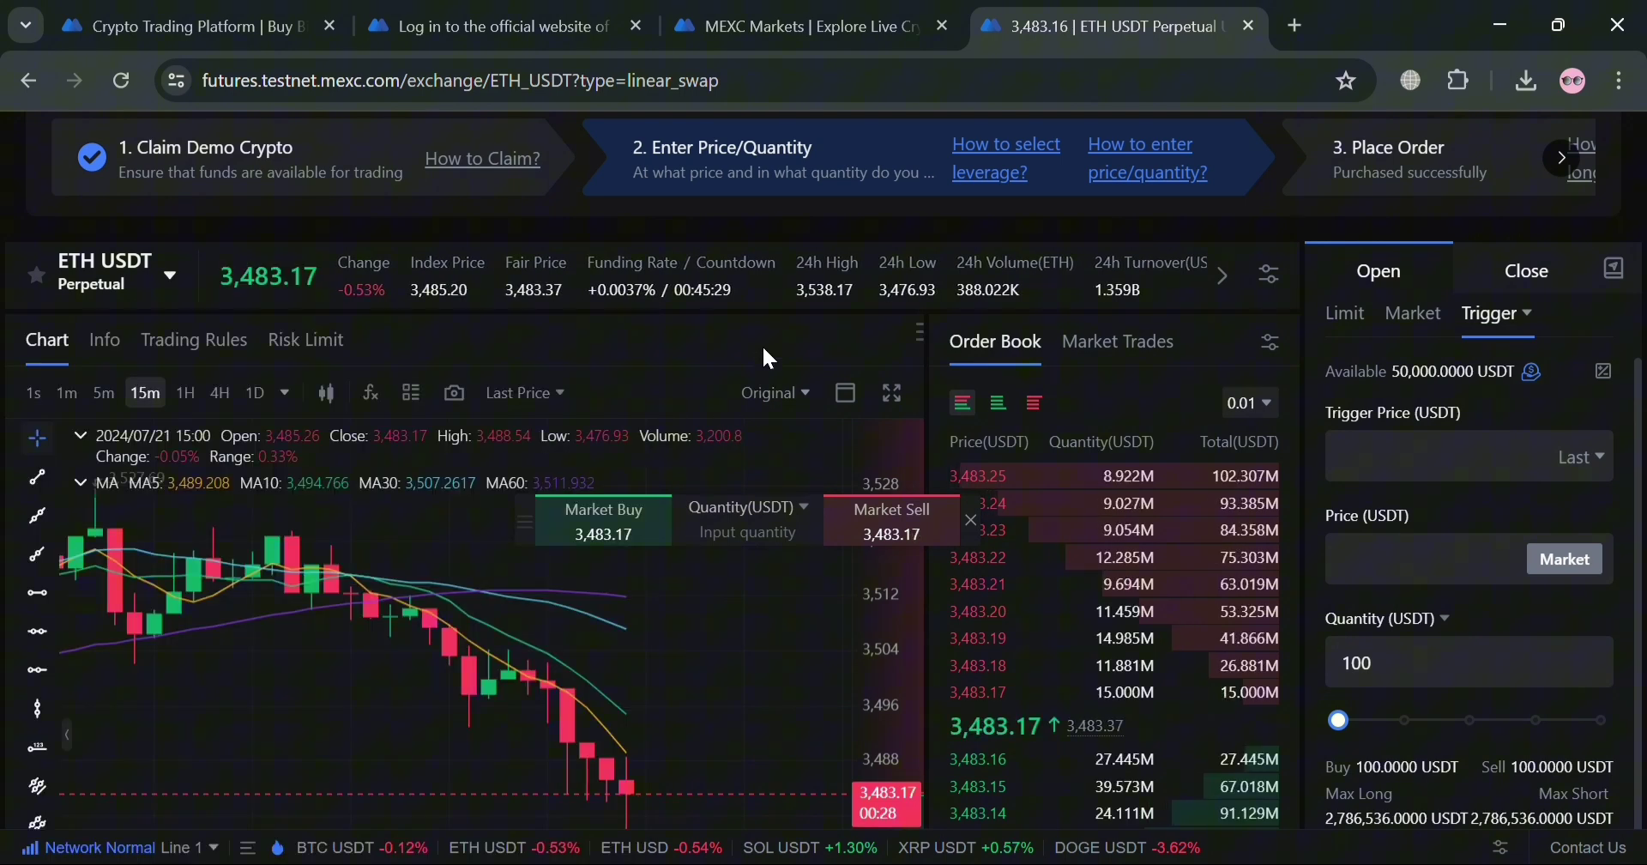
pyautogui.click(105, 340)
pyautogui.scroll(-2, 311, 532)
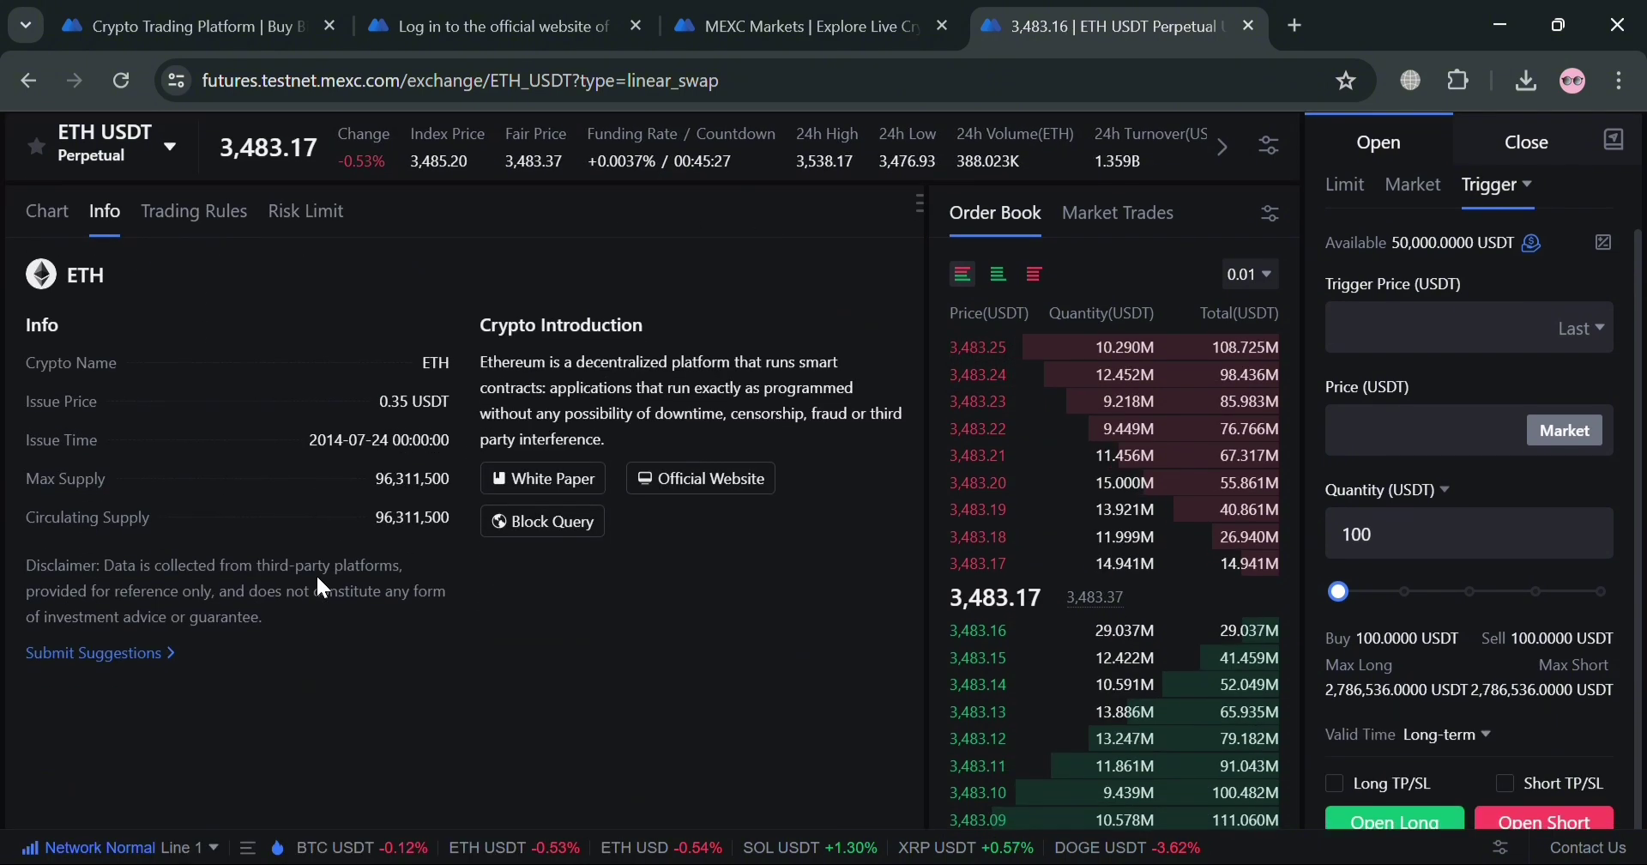
pyautogui.click(219, 211)
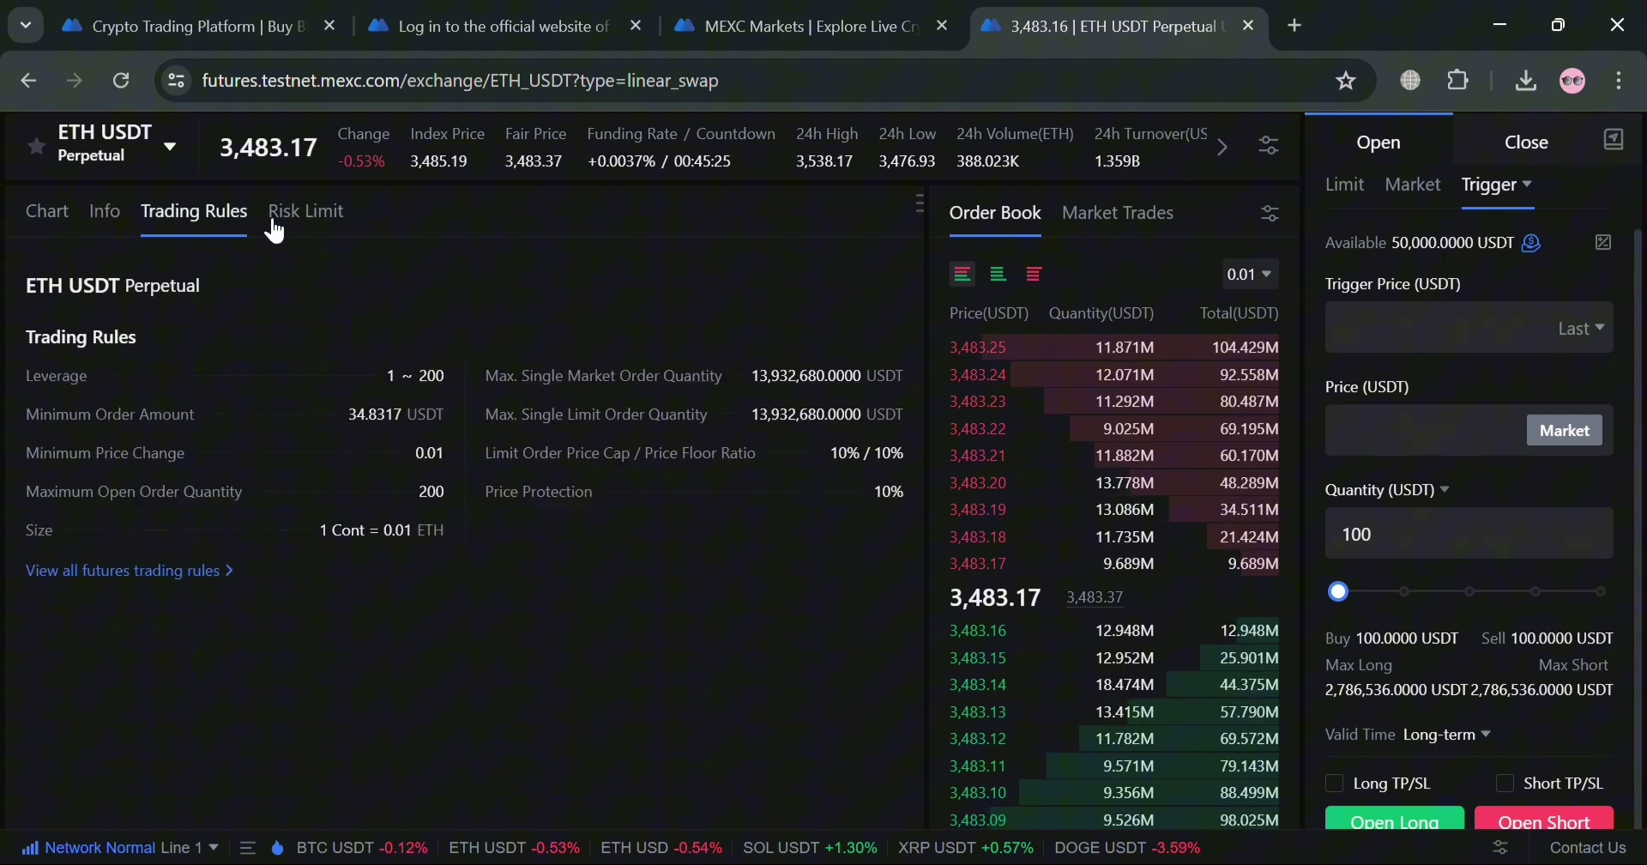